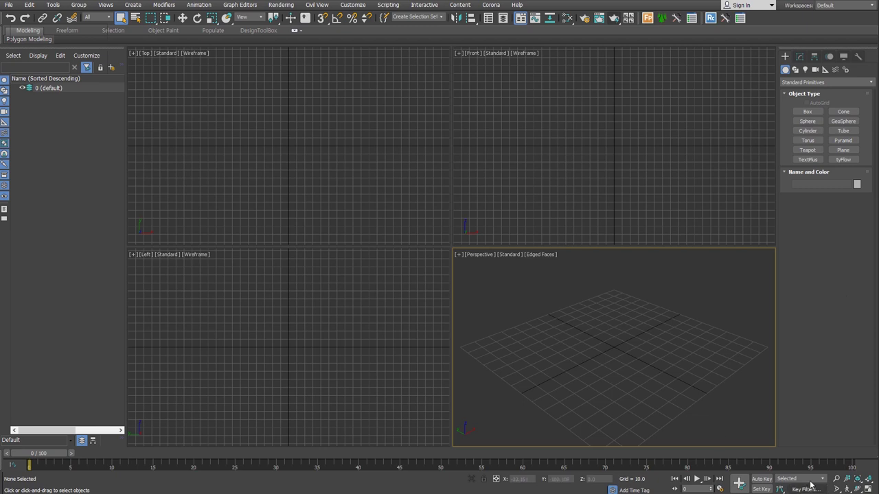
# - Maximize the viewport, switch to Top view and draw a 14000 × 9000 rectangle
pyautogui.moveTo(451, 247); pyautogui.dragTo(264, 117)
pyautogui.press('t')
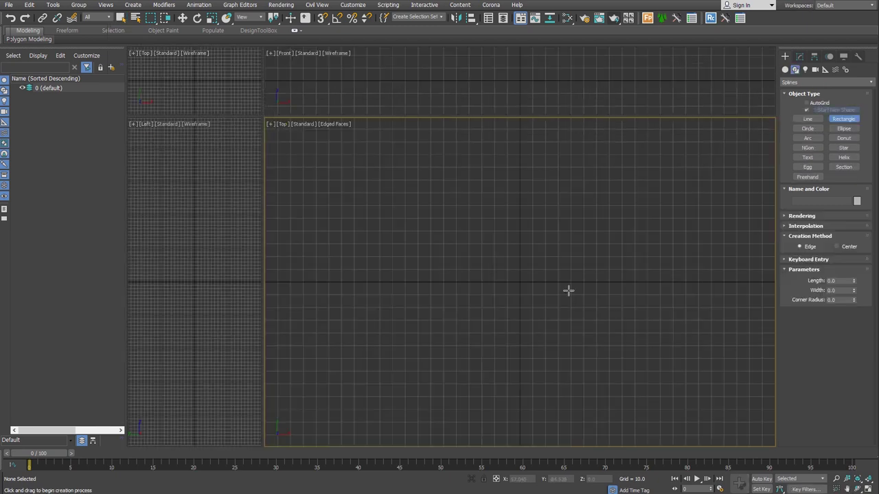
pyautogui.scroll(-3, 521, 255)
pyautogui.moveTo(429, 141); pyautogui.dragTo(620, 425)
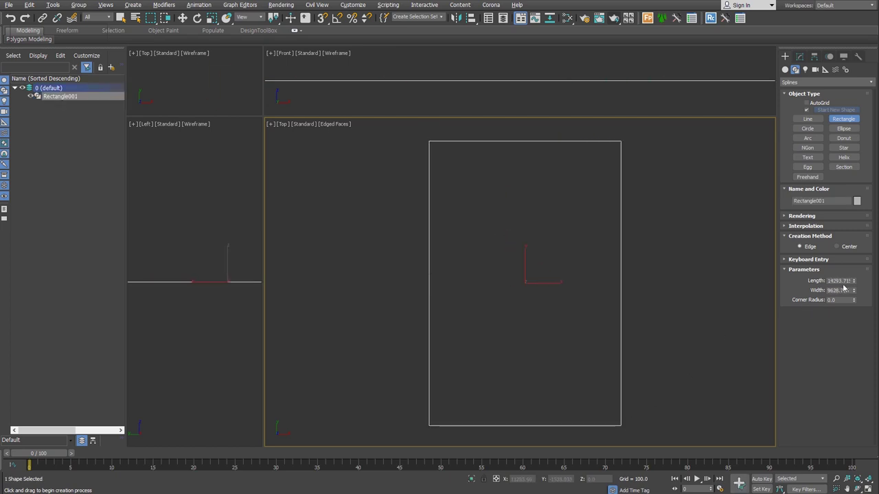
pyautogui.write('14000')
pyautogui.press('Tab')
pyautogui.write('9000')
pyautogui.press('Return')
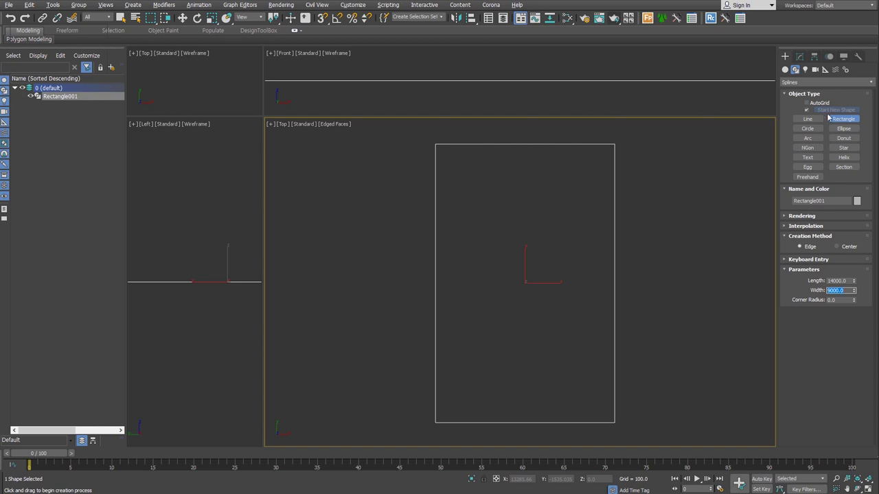
# - Draw an ellipse inside the rectangle and size it 10000 long
pyautogui.click(842, 129)
pyautogui.moveTo(492, 183)
pyautogui.mouseDown()
pyautogui.moveTo(589, 395)
pyautogui.moveTo(593, 385)
pyautogui.mouseUp()
pyautogui.click(839, 268)
pyautogui.write('10000')
pyautogui.press('Tab')
pyautogui.write('5000')
pyautogui.press('Return')
pyautogui.write('60')
pyautogui.press('Return')
pyautogui.hotkey('alt', 'a')
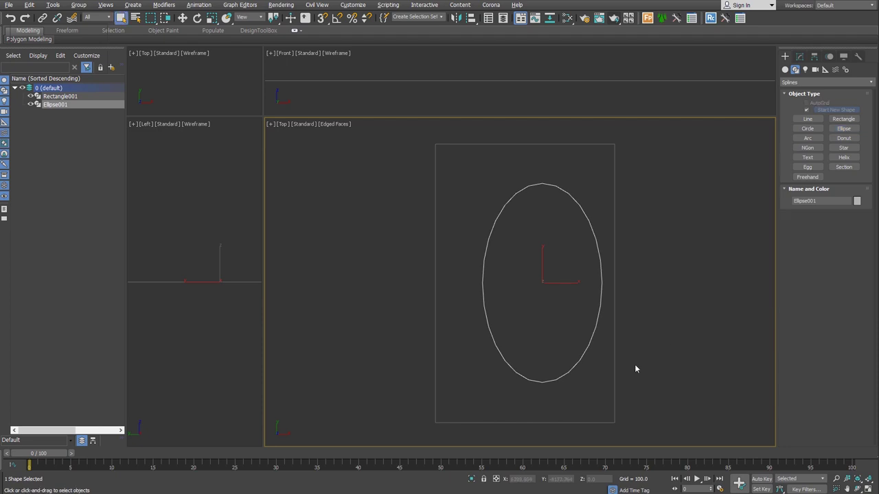
# - Align the ellipse to Rectangle001 on X Position, center to center, then select the rectangle
pyautogui.click(613, 359)
pyautogui.click(395, 188)
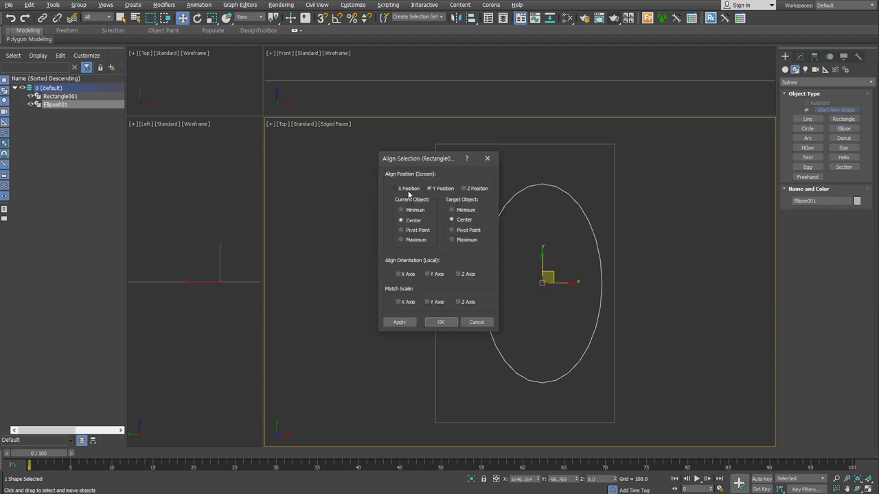
pyautogui.click(441, 322)
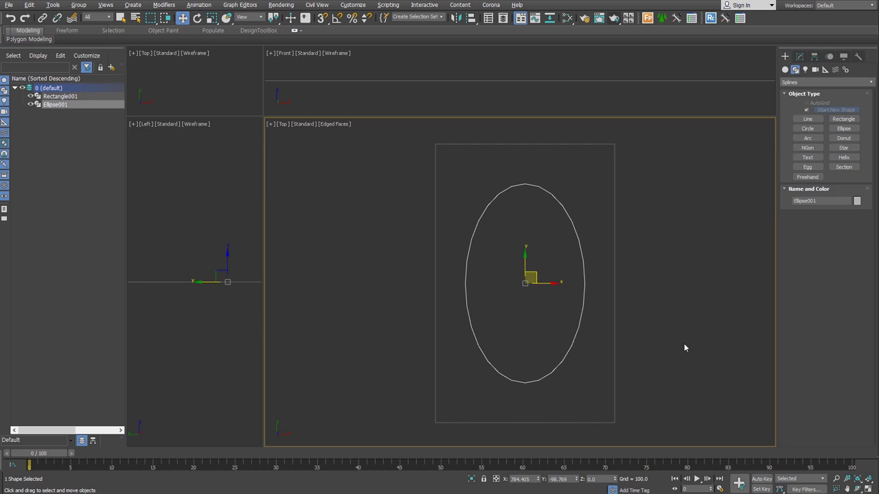
pyautogui.click(614, 388)
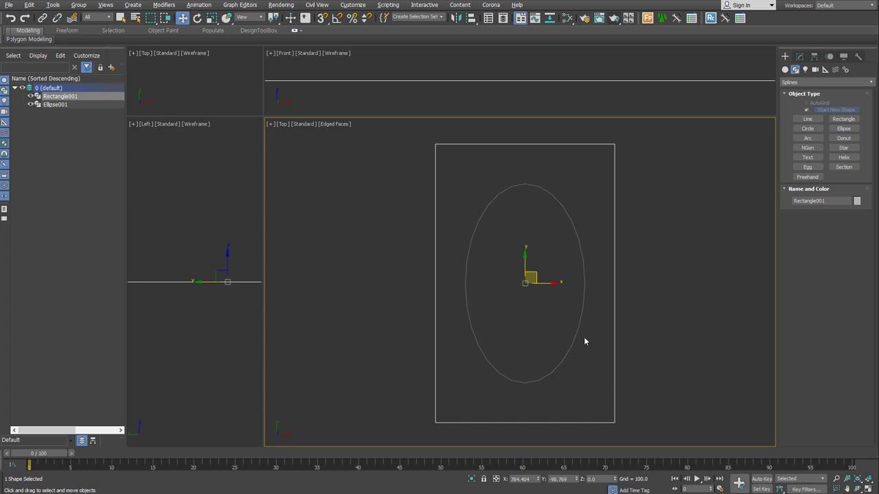
# - Attach the ellipse to the rectangle's Editable Spline, then switch to Vertex level
pyautogui.click(819, 274)
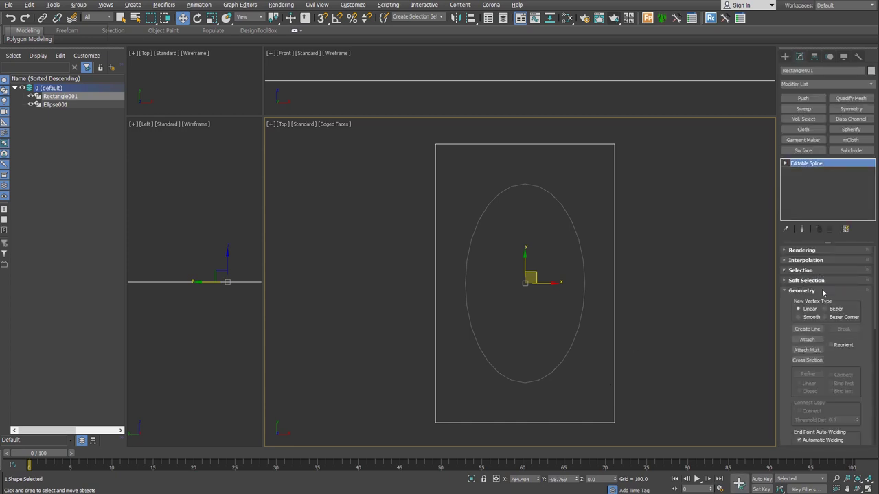
pyautogui.click(807, 339)
pyautogui.click(577, 334)
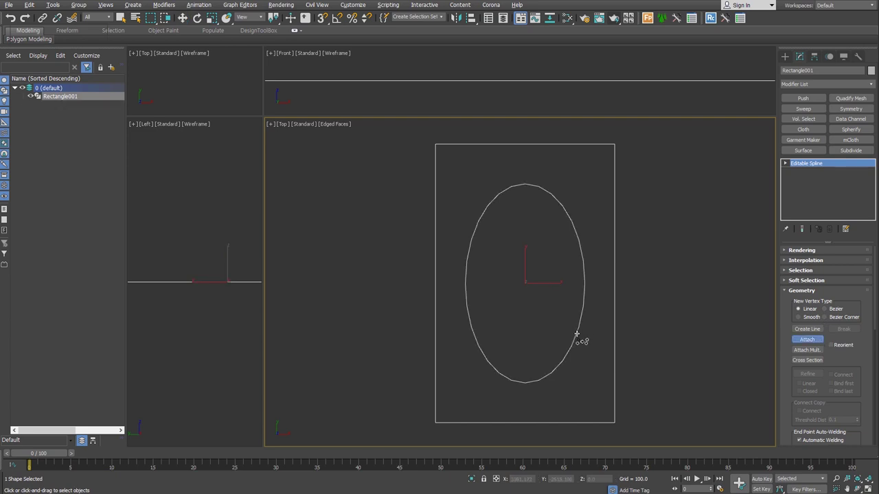
pyautogui.press('w')
pyautogui.press('1')
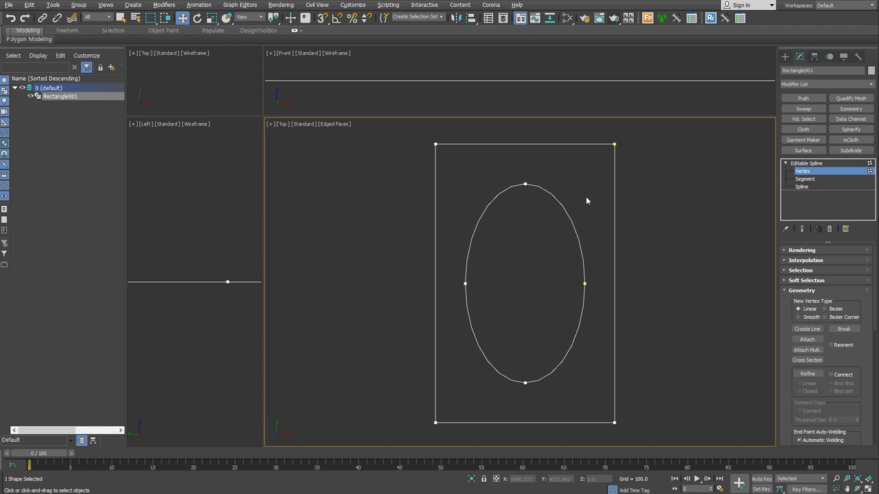
# - Select all segments of the shape and divide each one once
pyautogui.click(805, 178)
pyautogui.hotkey('ctrl', 'a')
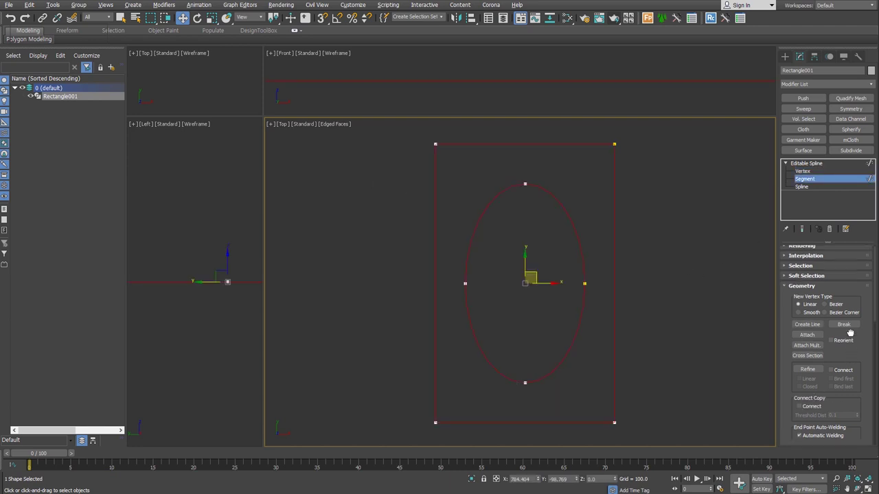
pyautogui.scroll(-3, 821, 357)
pyautogui.scroll(-3, 820, 357)
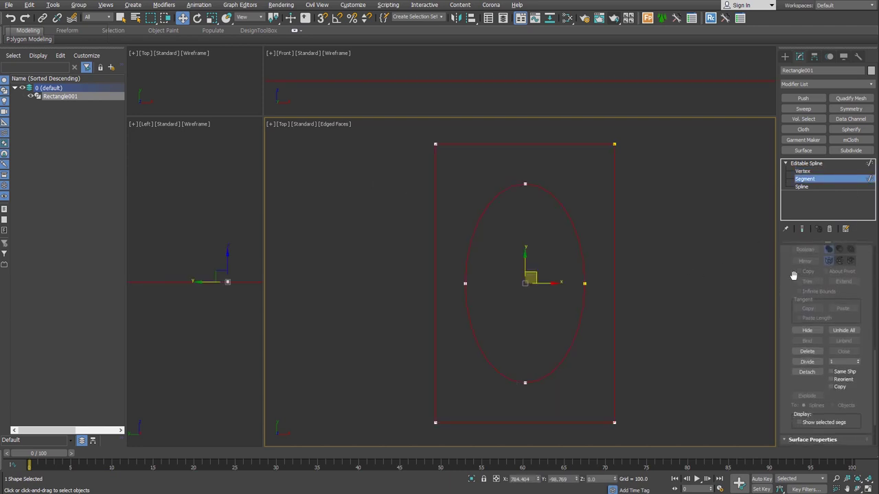
pyautogui.click(816, 362)
# - Make the right-middle vertices of the ellipse and rectangle their first vertices
pyautogui.press('1')
pyautogui.click(587, 283)
pyautogui.keyDown('ctrl'); pyautogui.click(614, 282); pyautogui.keyUp('ctrl')
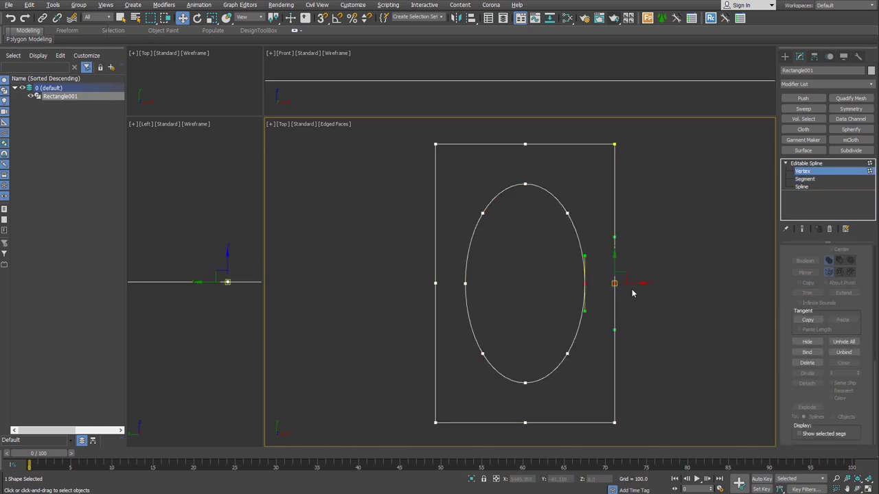
pyautogui.moveTo(787, 306); pyautogui.dragTo(789, 378)
pyautogui.click(806, 271)
pyautogui.click(621, 287)
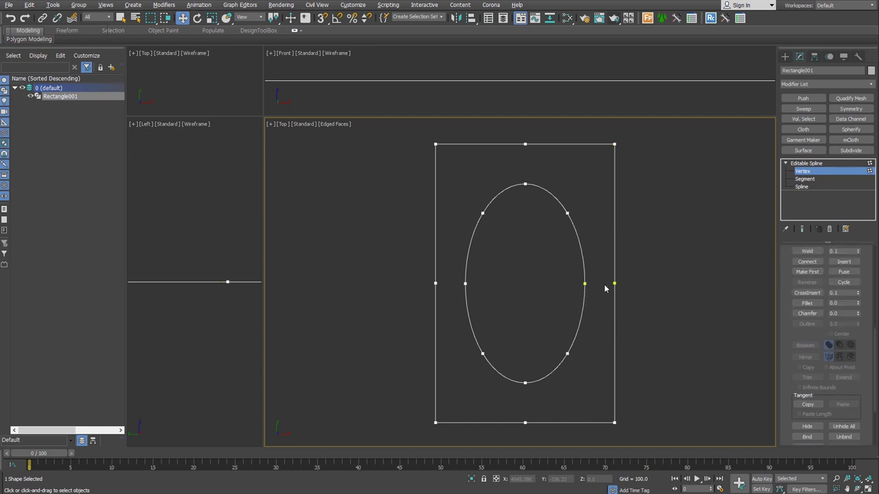
# - Divide every segment of both outlines into 20 pieces
pyautogui.click(804, 179)
pyautogui.hotkey('ctrl', 'a')
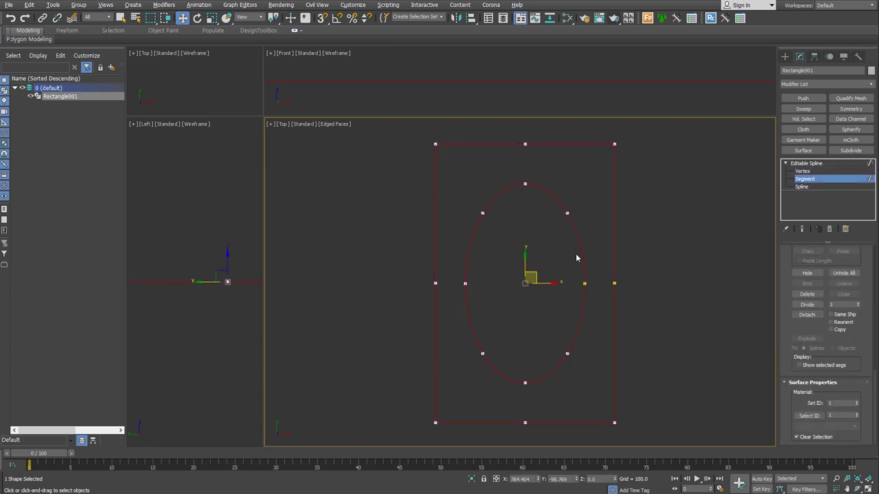
pyautogui.doubleClick(841, 304)
pyautogui.write('20')
pyautogui.click(805, 304)
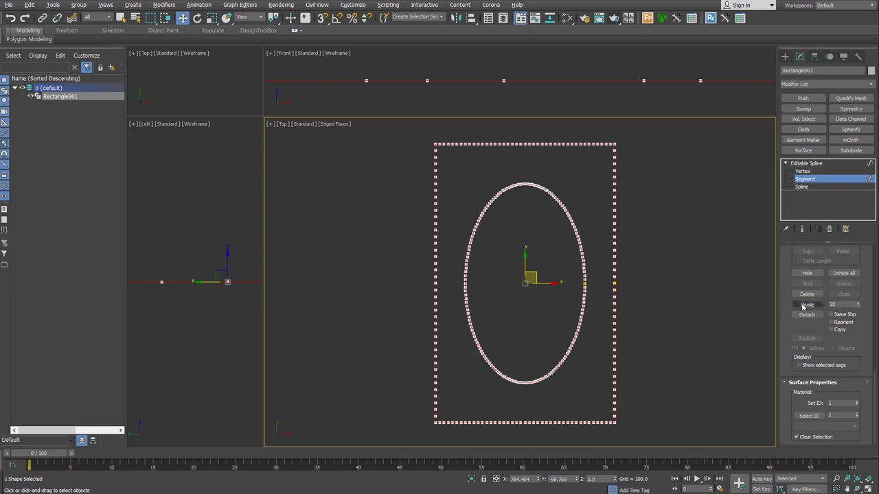
pyautogui.press('2')
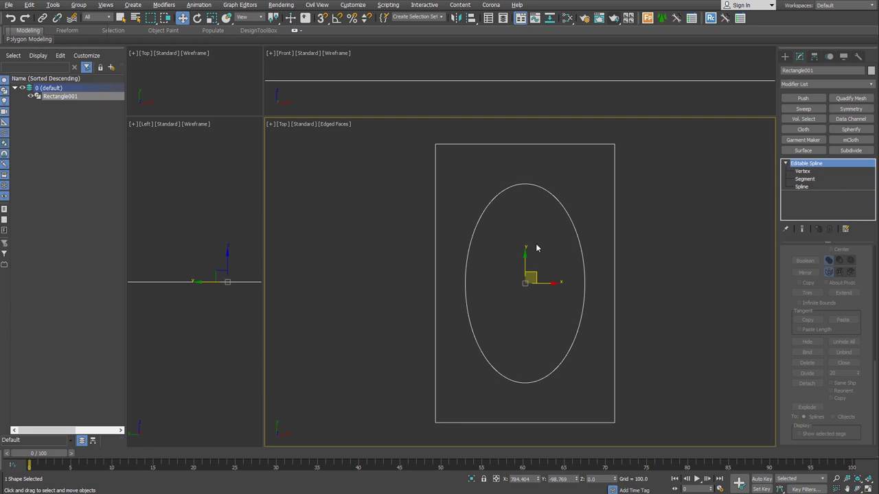
pyautogui.moveTo(591, 356); pyautogui.dragTo(584, 339, button='middle')
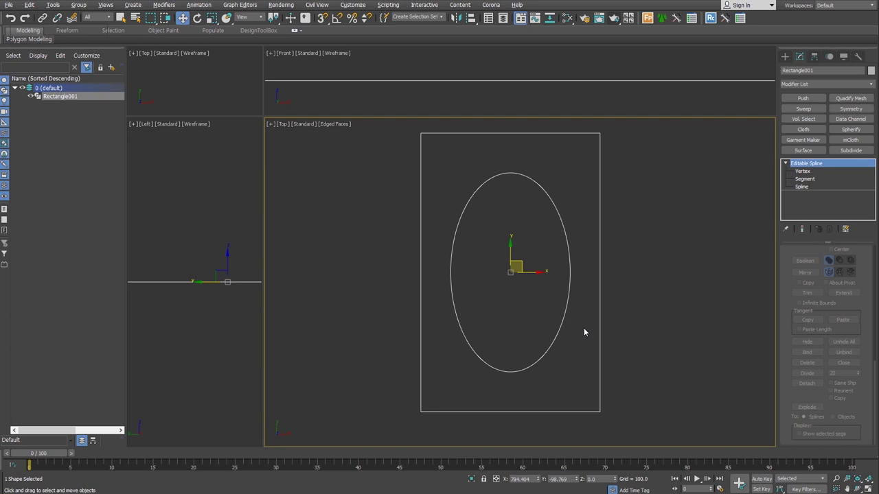
pyautogui.scroll(3, 798, 367)
pyautogui.scroll(2, 834, 321)
# - Connect the ellipse to the rectangle with Cross Section lines, then orbit to inspect the cage
pyautogui.click(810, 320)
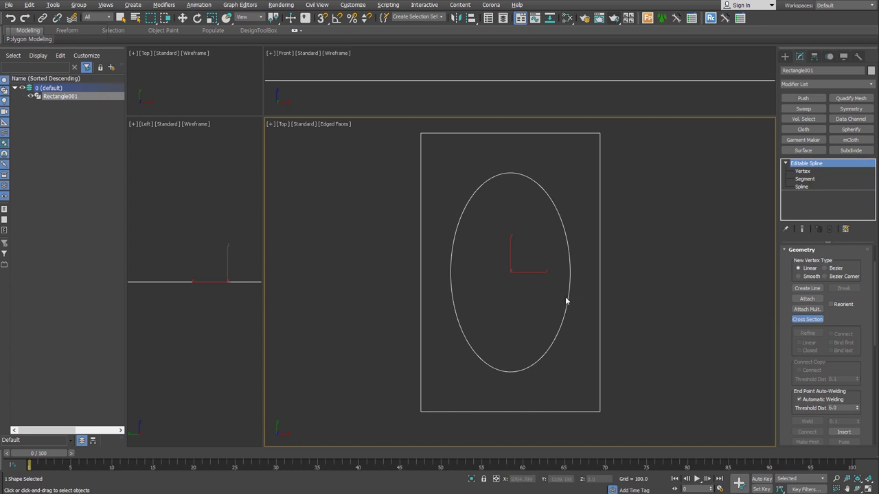
pyautogui.click(569, 292)
pyautogui.click(601, 290)
pyautogui.rightClick(692, 349)
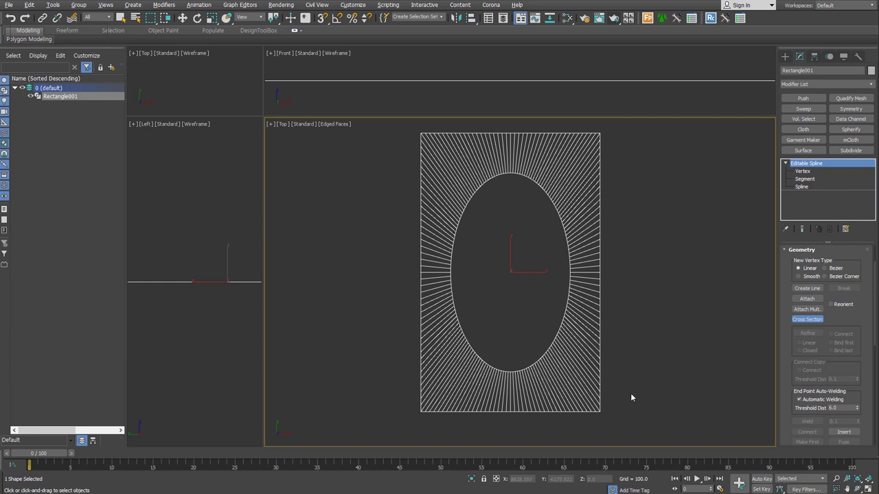
pyautogui.moveTo(597, 406)
pyautogui.keyDown('alt'); pyautogui.mouseDown(button='middle')
pyautogui.moveTo(647, 364)
pyautogui.moveTo(645, 354)
pyautogui.mouseUp(button='middle'); pyautogui.keyUp('alt')
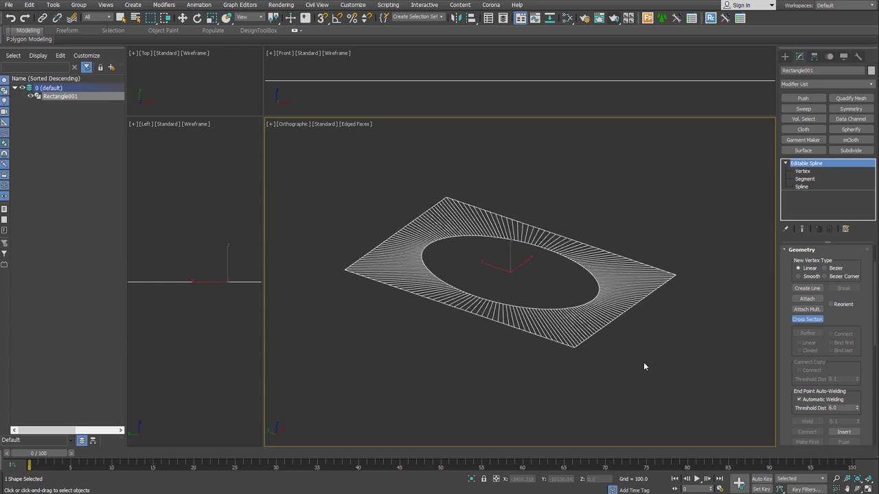
pyautogui.scroll(3, 534, 328)
pyautogui.scroll(3, 533, 329)
pyautogui.press('w')
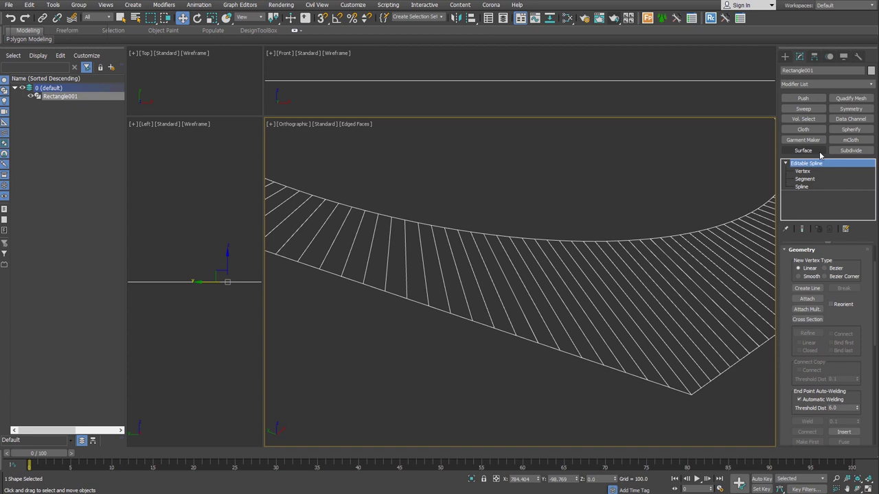
# - Apply a Surface modifier to the spline cage and inspect the resulting holed plate
pyautogui.click(810, 151)
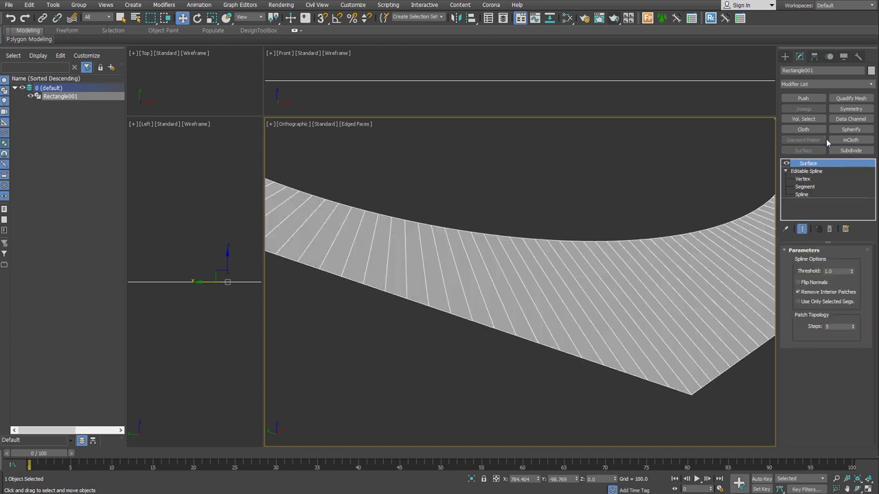
pyautogui.press('z')
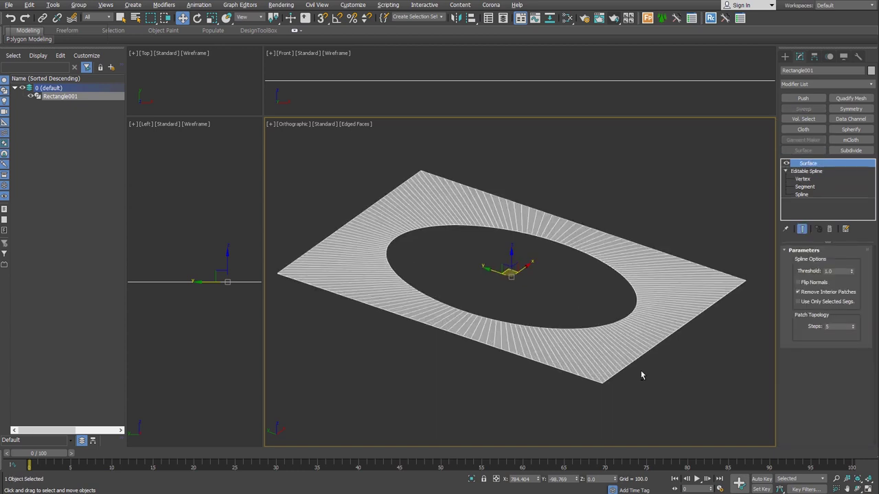
pyautogui.keyDown('alt'); pyautogui.moveTo(637, 372); pyautogui.dragTo(608, 382, button='middle'); pyautogui.keyUp('alt')
pyautogui.hotkey('shift', 'z')
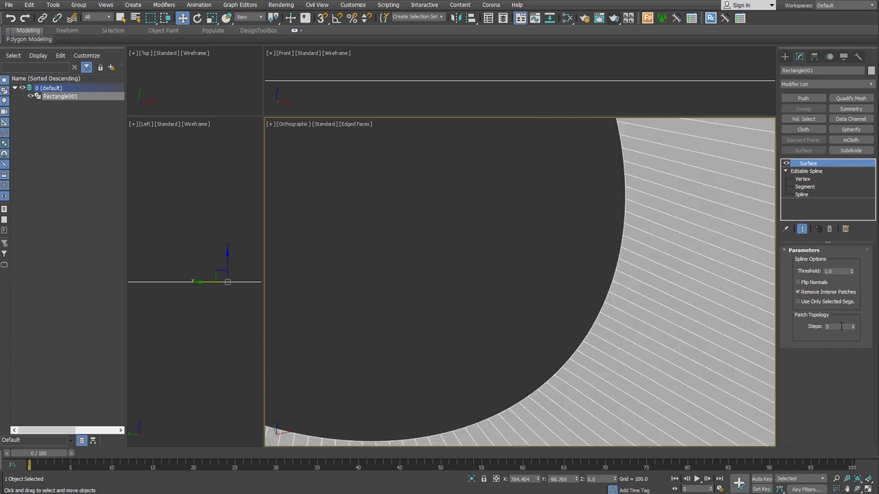
pyautogui.hotkey('ctrl', 'e')
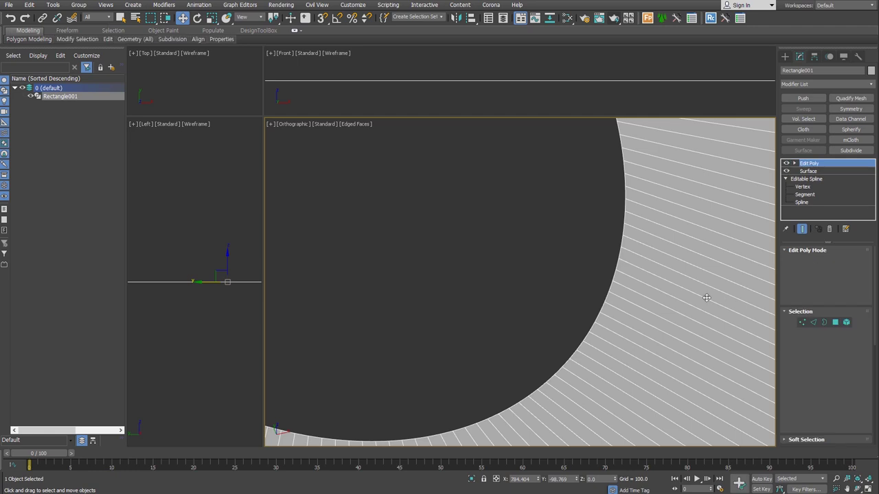
pyautogui.scroll(2, 615, 300)
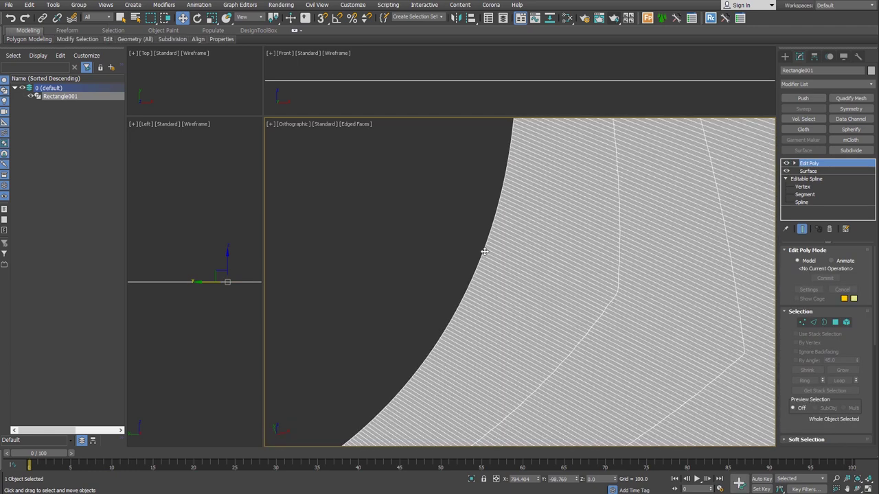
pyautogui.click(785, 163)
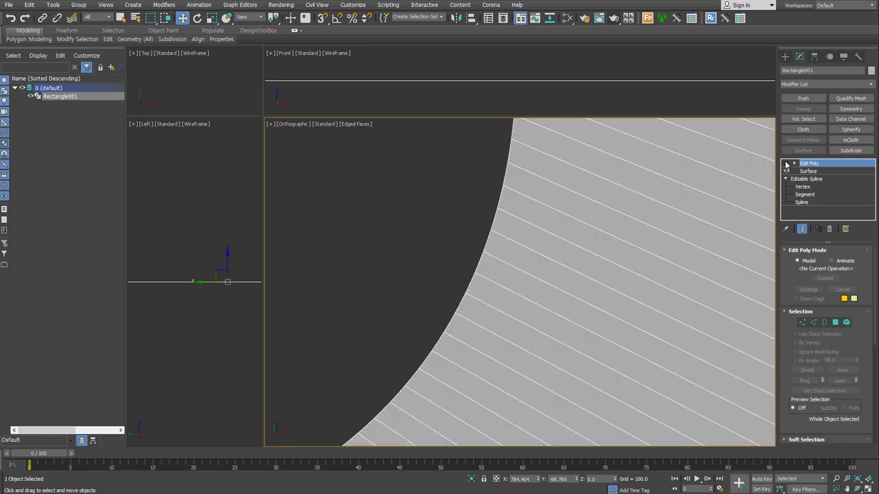
pyautogui.scroll(-1, 490, 265)
pyautogui.scroll(-2, 467, 256)
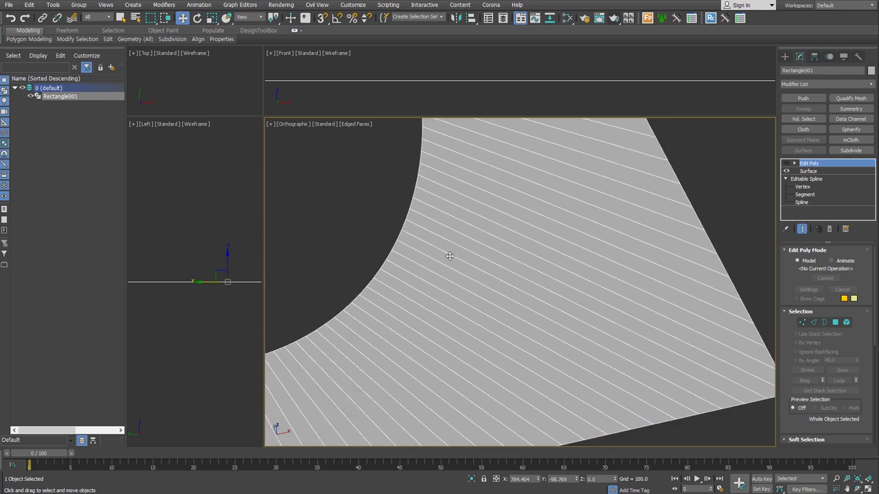
pyautogui.click(808, 171)
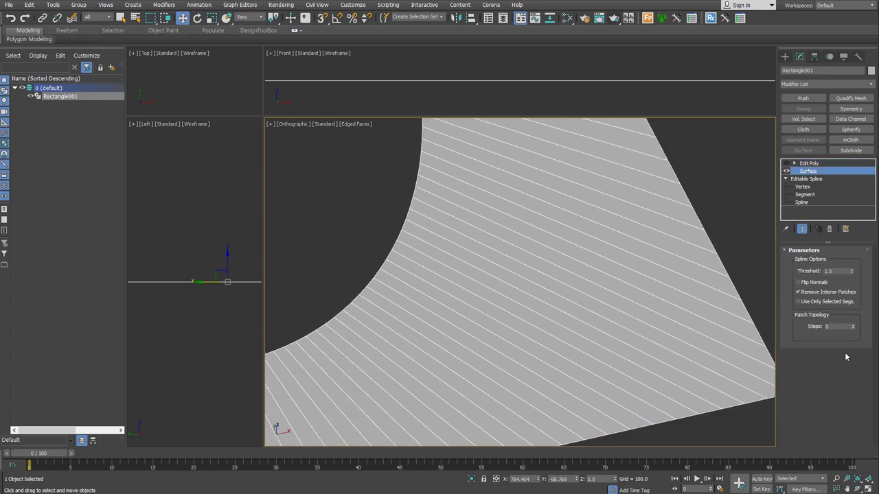
pyautogui.click(808, 164)
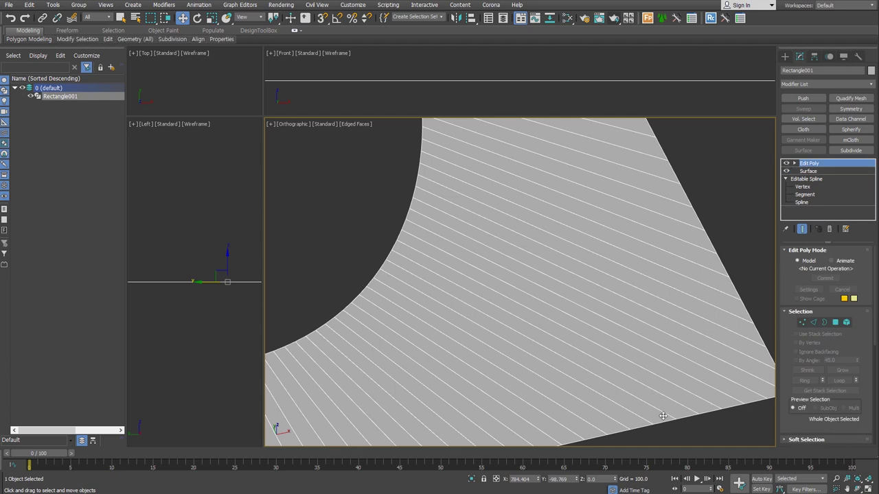
pyautogui.press('z')
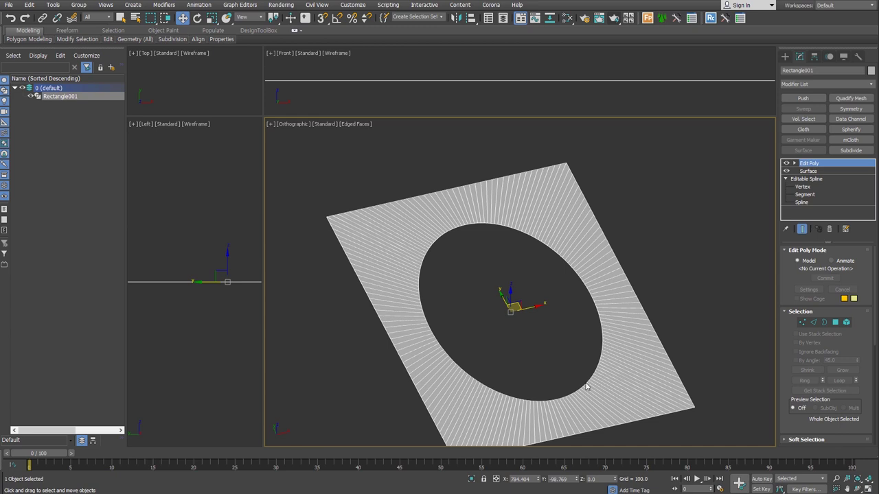
pyautogui.scroll(5, 584, 385)
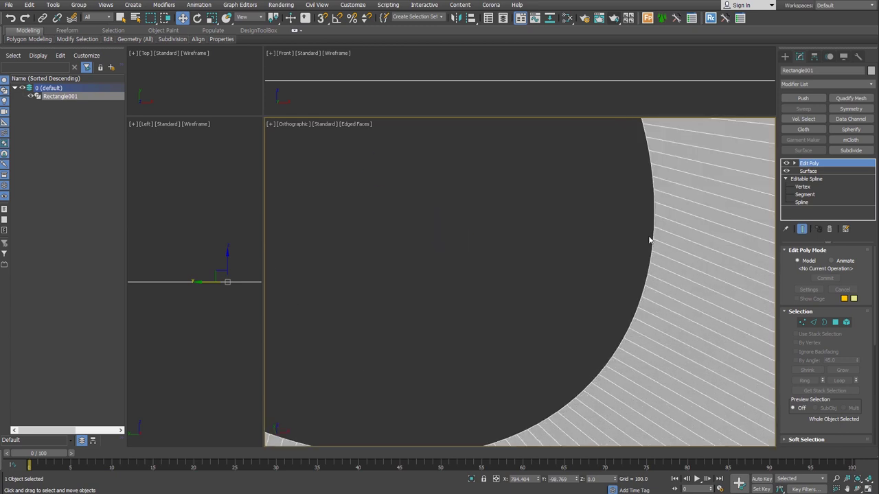
pyautogui.click(808, 171)
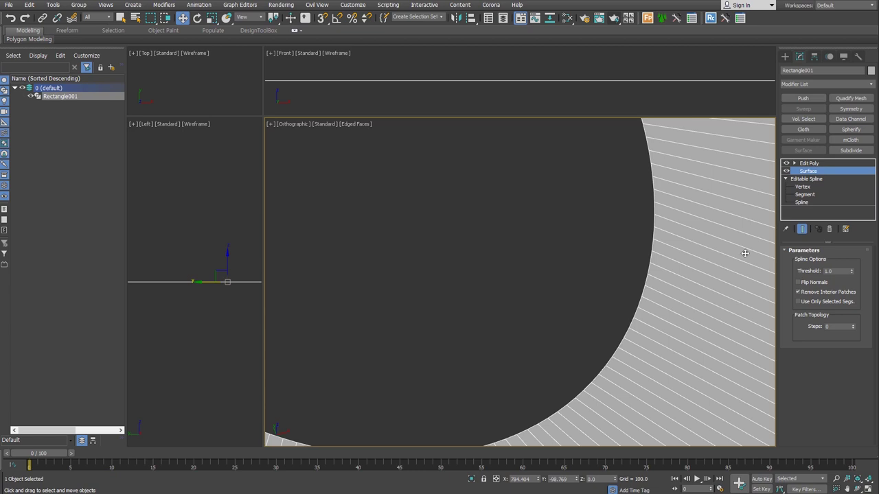
# - Collapse the modifier stack to Editable Poly with Ctrl+Shift+C, then orbit the holed plate
pyautogui.hotkey('ctrl', 'shift', 'c')
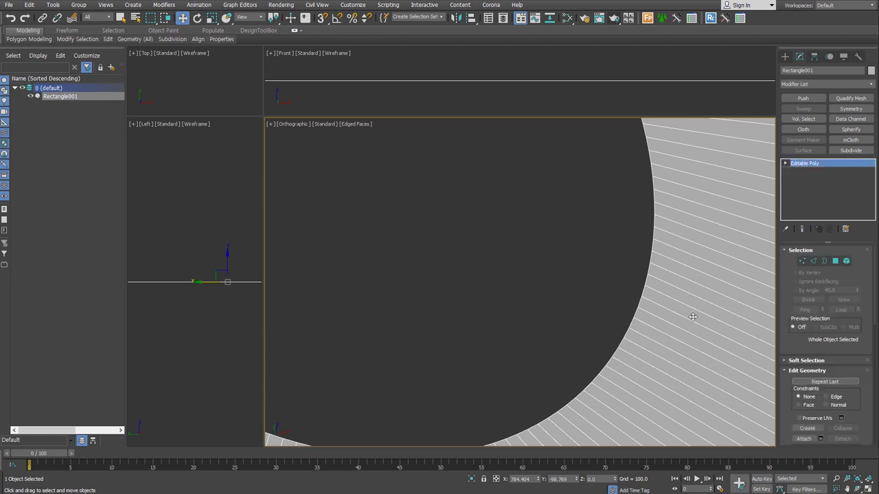
pyautogui.scroll(-5, 690, 314)
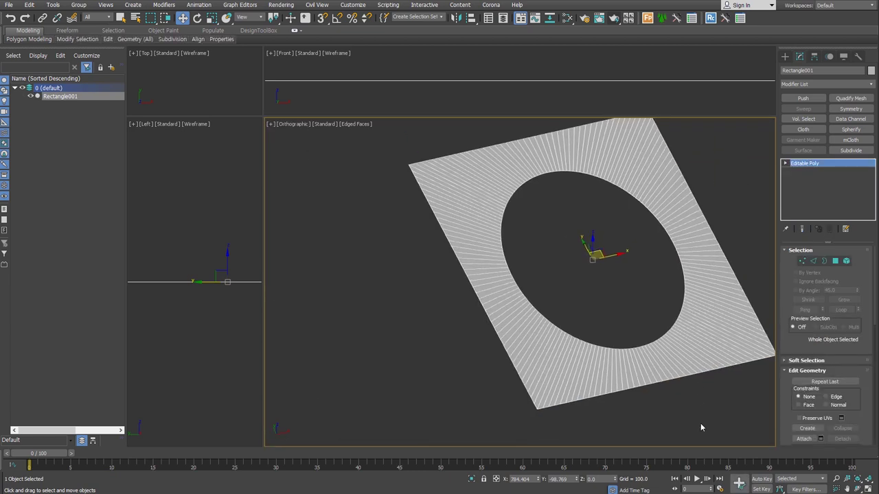
pyautogui.moveTo(701, 424)
pyautogui.keyDown('alt'); pyautogui.mouseDown(button='middle')
pyautogui.moveTo(679, 388)
pyautogui.moveTo(692, 388)
pyautogui.moveTo(692, 376)
pyautogui.mouseUp(button='middle'); pyautogui.keyUp('alt')
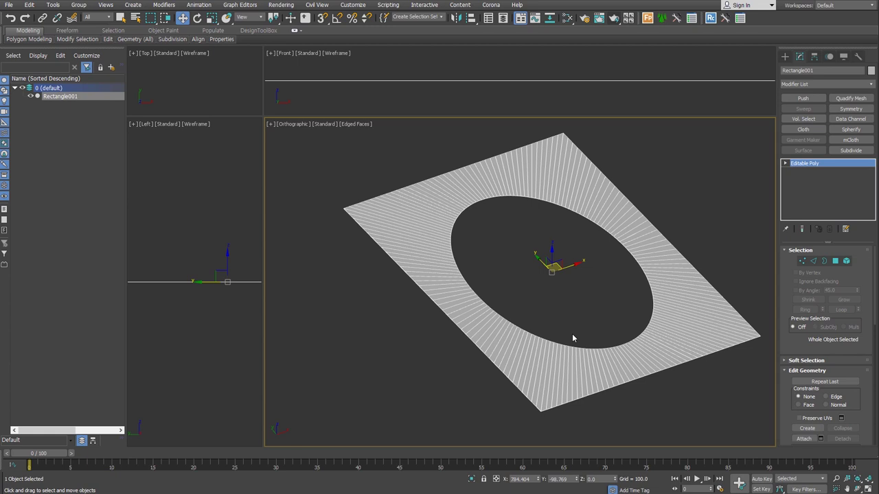
pyautogui.moveTo(572, 334); pyautogui.dragTo(550, 334, button='middle')
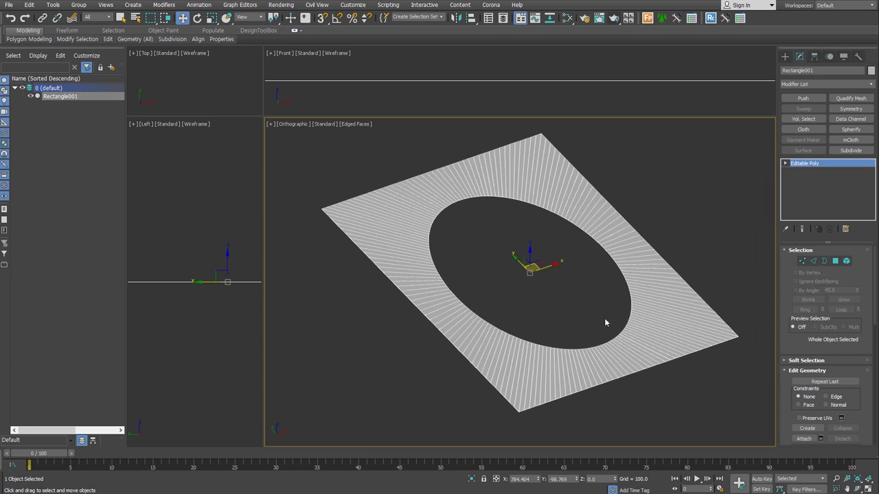
# - Shift-extrude the elliptical hole's border upward into a rim and cap it
pyautogui.press('3')
pyautogui.click(617, 337)
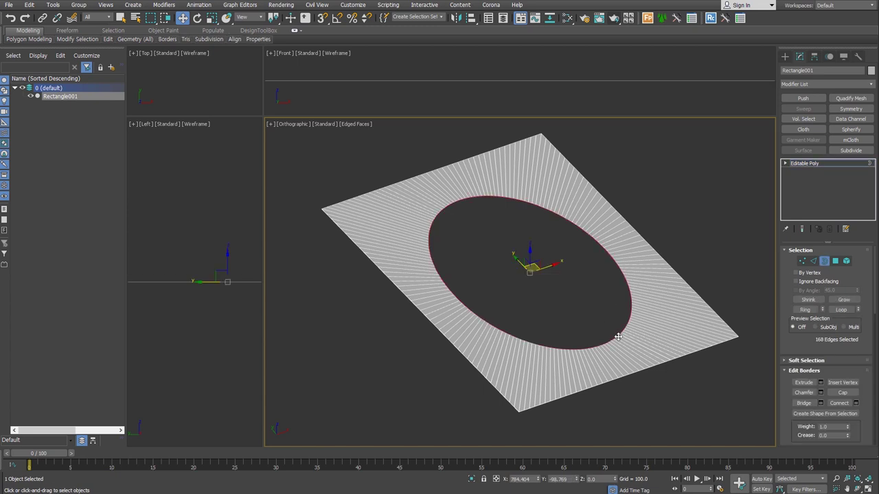
pyautogui.keyDown('alt'); pyautogui.moveTo(530, 321); pyautogui.dragTo(523, 280, button='middle'); pyautogui.keyUp('alt')
pyautogui.keyDown('shift'); pyautogui.moveTo(526, 265); pyautogui.dragTo(526, 260); pyautogui.keyUp('shift')
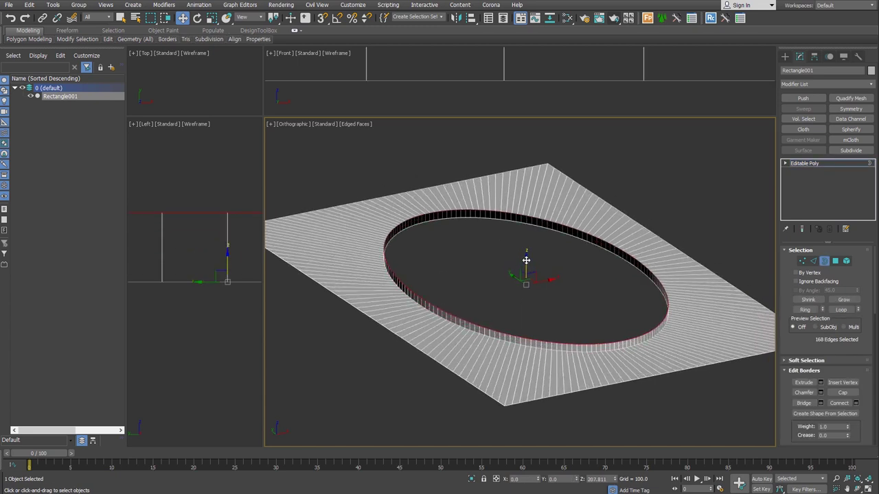
pyautogui.scroll(3, 525, 259)
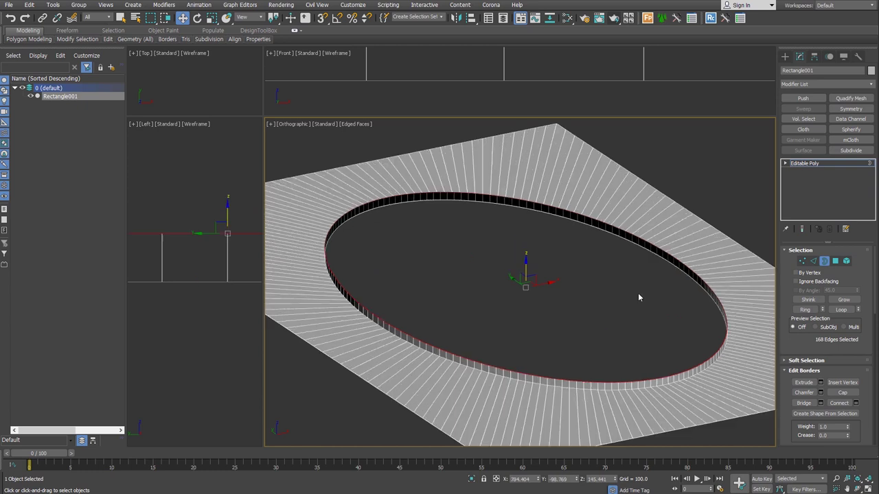
pyautogui.click(852, 394)
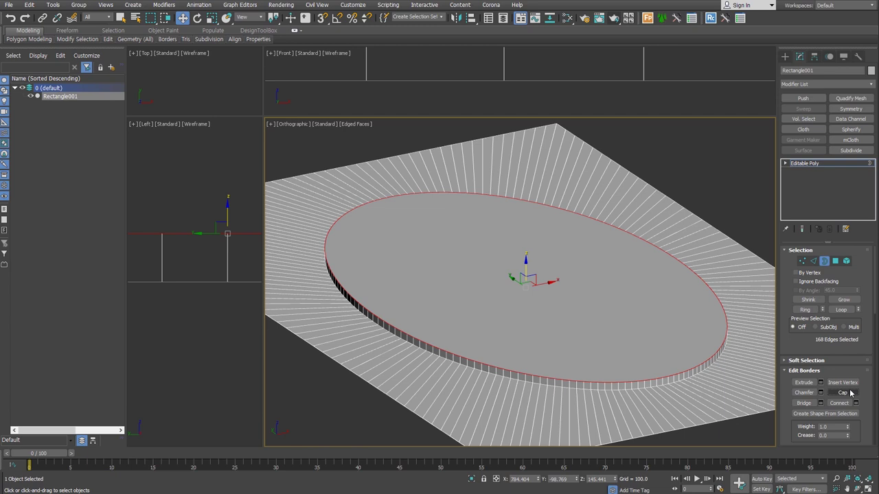
# - Shift-extrude the plane's outer border downward into tall box walls
pyautogui.scroll(-4, 754, 279)
pyautogui.click(738, 289)
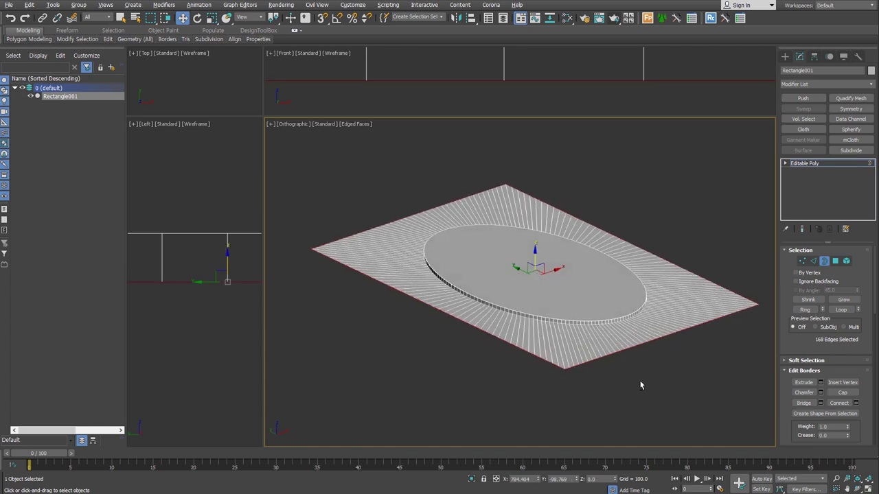
pyautogui.moveTo(639, 385); pyautogui.dragTo(597, 358, button='middle')
pyautogui.moveTo(493, 221)
pyautogui.keyDown('shift'); pyautogui.mouseDown()
pyautogui.moveTo(509, 368)
pyautogui.moveTo(528, 351)
pyautogui.mouseUp(); pyautogui.keyUp('shift')
pyautogui.scroll(-3, 618, 309)
pyautogui.moveTo(618, 309)
pyautogui.keyDown('alt'); pyautogui.mouseDown(button='middle')
pyautogui.moveTo(683, 292)
pyautogui.moveTo(688, 333)
pyautogui.mouseUp(button='middle'); pyautogui.keyUp('alt')
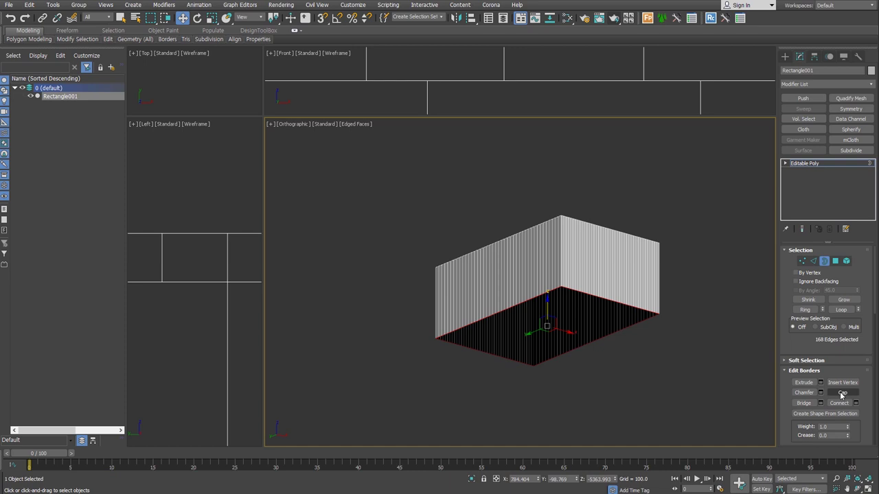
pyautogui.click(836, 261)
# - Detach the box's bottom face as a separate object named floor
pyautogui.click(571, 311)
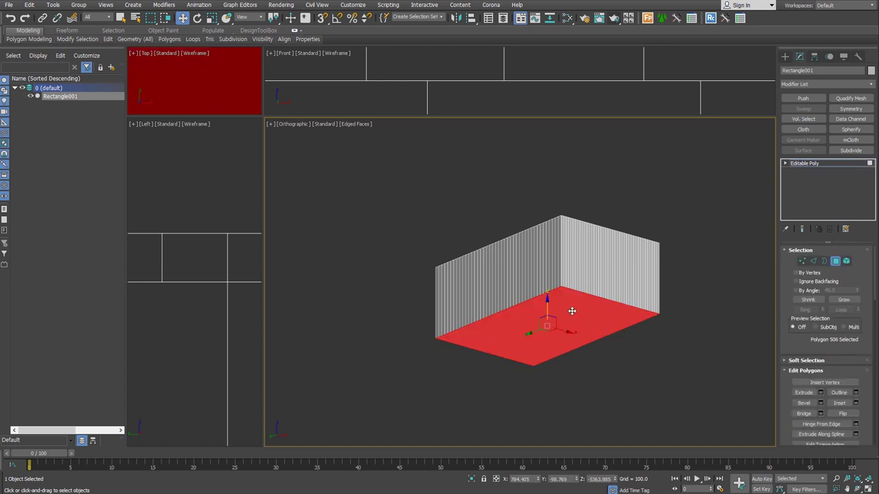
pyautogui.scroll(3, 571, 310)
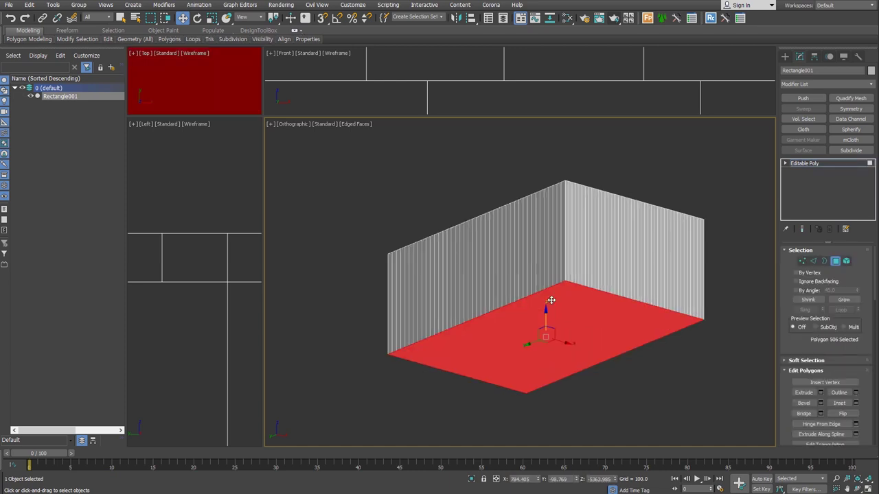
pyautogui.scroll(1, 571, 311)
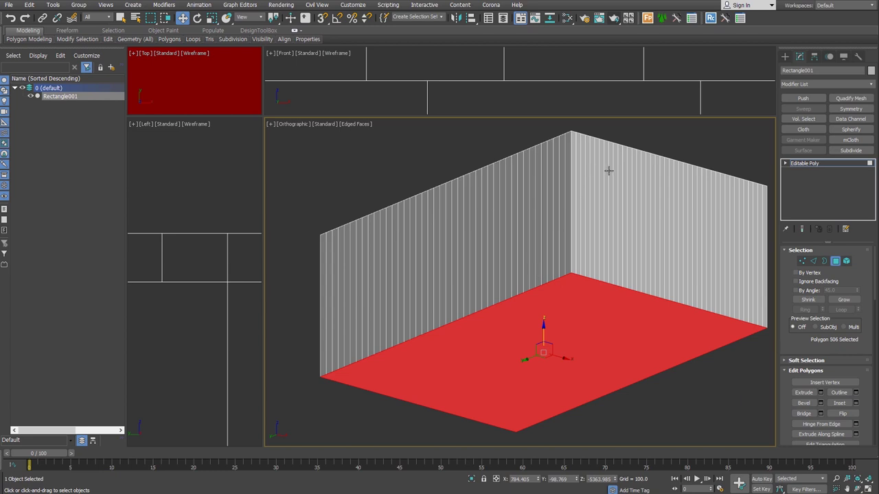
pyautogui.scroll(-2, 634, 313)
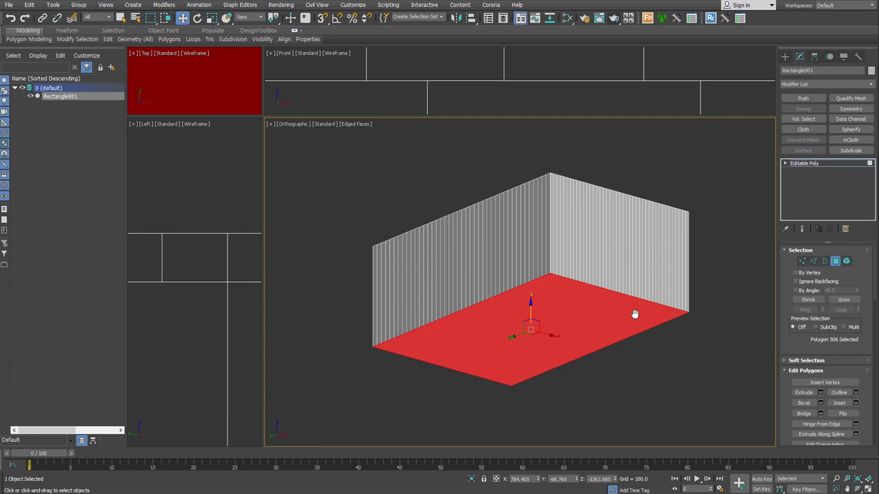
pyautogui.write('floor')
pyautogui.press('Return')
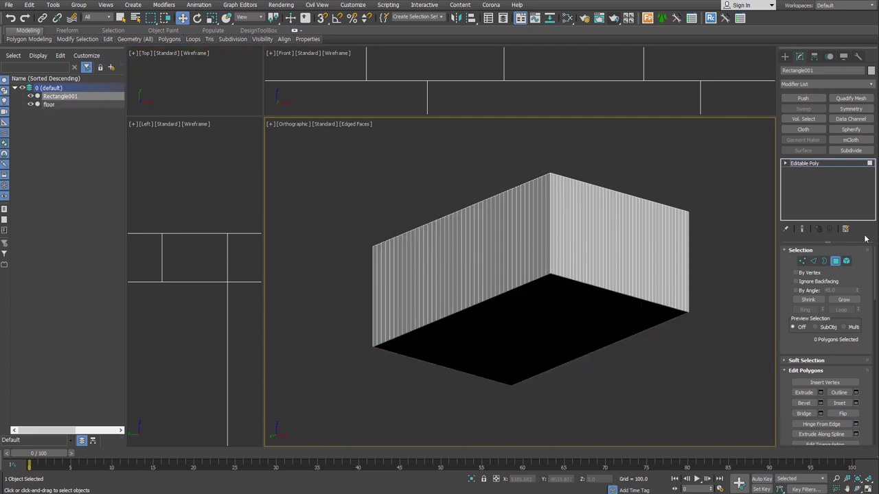
pyautogui.click(835, 261)
pyautogui.click(659, 347)
# - Remove every floor vertex except the four corners using an inverted selection
pyautogui.click(575, 318)
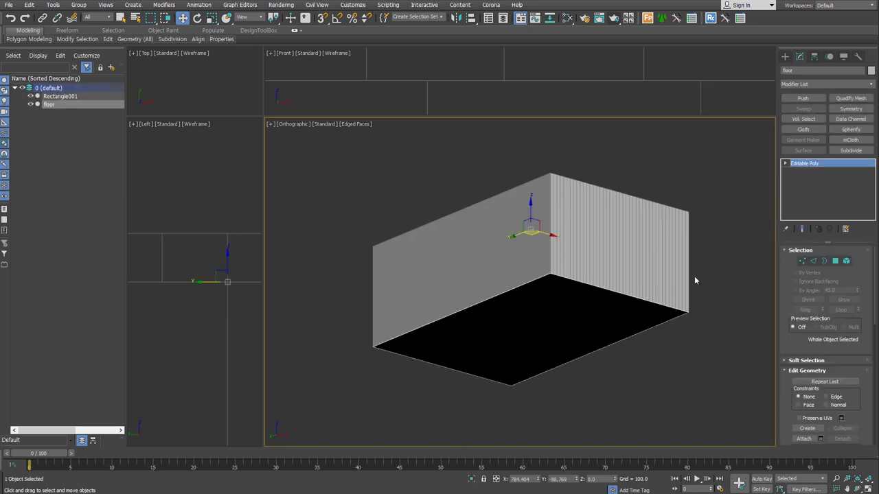
pyautogui.click(799, 263)
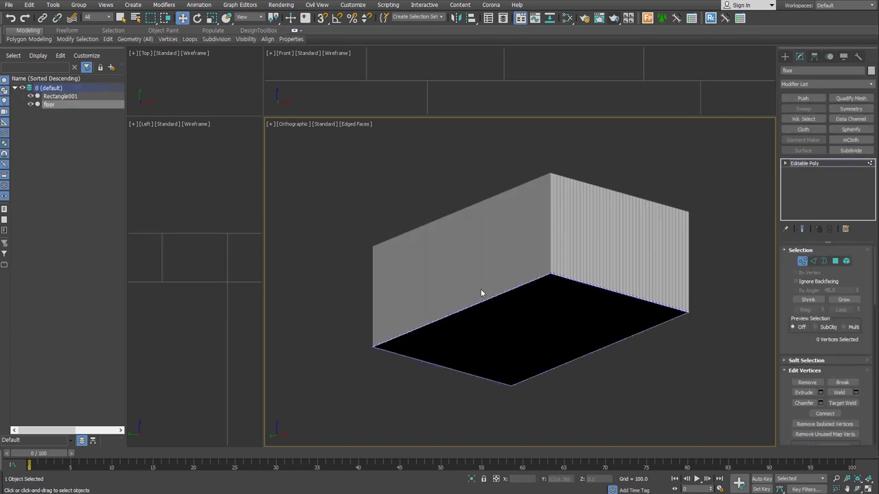
pyautogui.click(549, 276)
pyautogui.scroll(3, 550, 274)
pyautogui.scroll(-1, 563, 274)
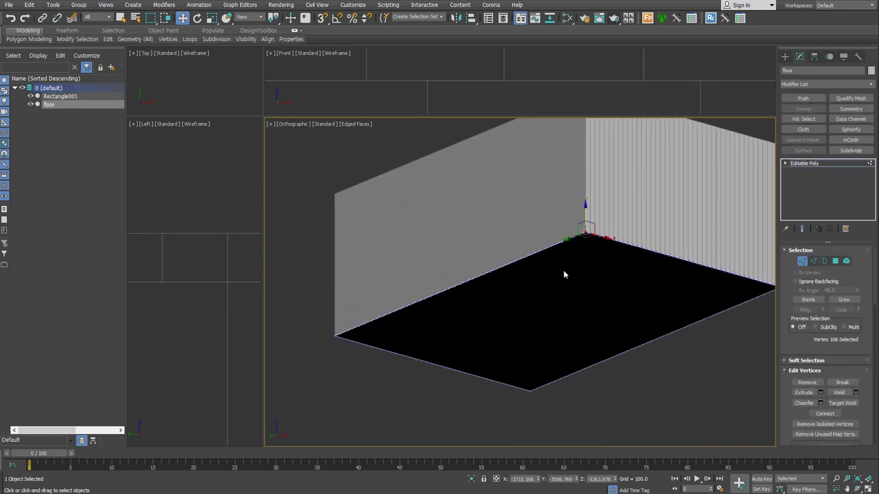
pyautogui.keyDown('ctrl'); pyautogui.click(335, 331); pyautogui.keyUp('ctrl')
pyautogui.scroll(3, 548, 402)
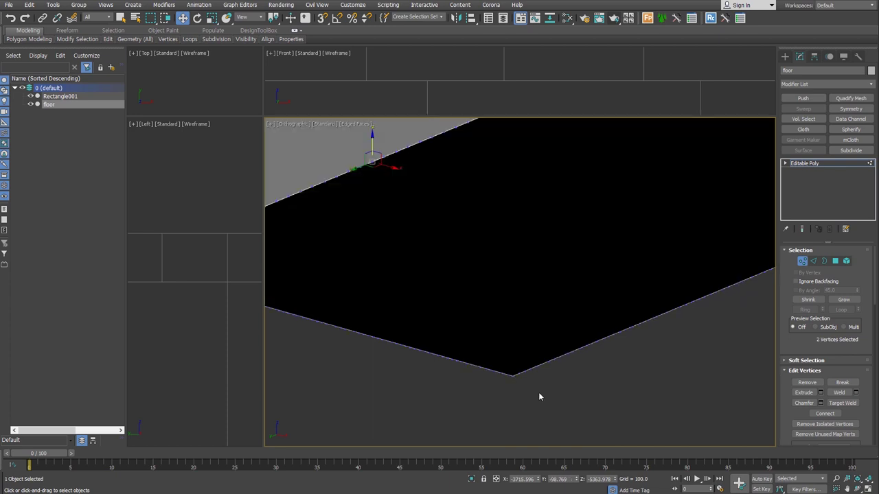
pyautogui.keyDown('ctrl'); pyautogui.click(515, 376); pyautogui.keyUp('ctrl')
pyautogui.scroll(-4, 525, 377)
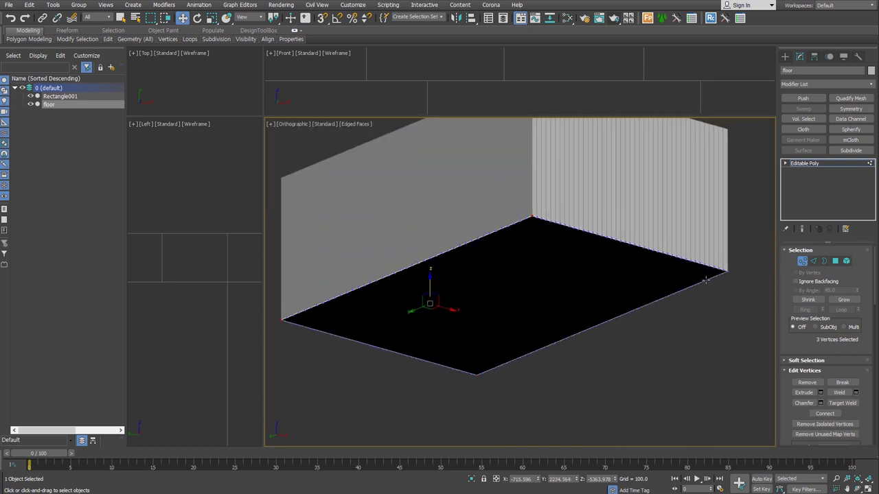
pyautogui.keyDown('ctrl'); pyautogui.click(727, 274); pyautogui.keyUp('ctrl')
pyautogui.hotkey('ctrl', 'a')
pyautogui.click(802, 383)
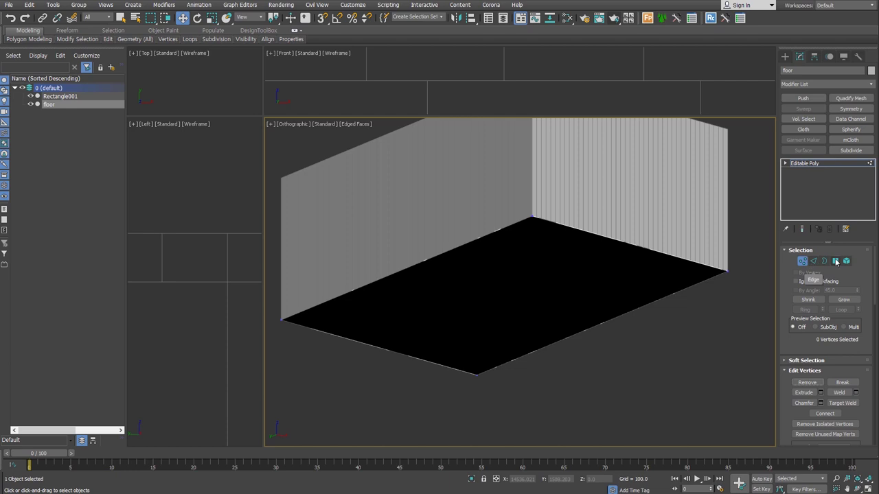
# - Flip the floor polygon's normal, then select Rectangle001
pyautogui.click(835, 260)
pyautogui.click(567, 266)
pyautogui.keyDown('alt'); pyautogui.moveTo(752, 375); pyautogui.dragTo(682, 308, button='middle'); pyautogui.keyUp('alt')
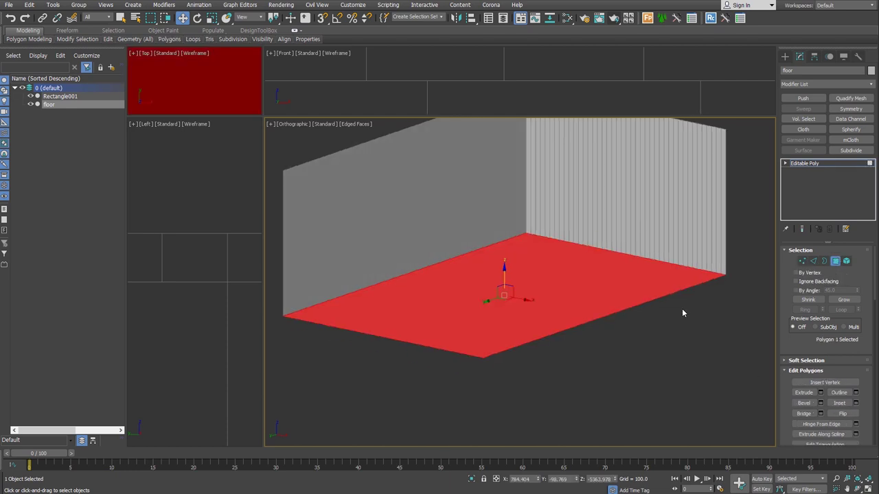
pyautogui.click(842, 413)
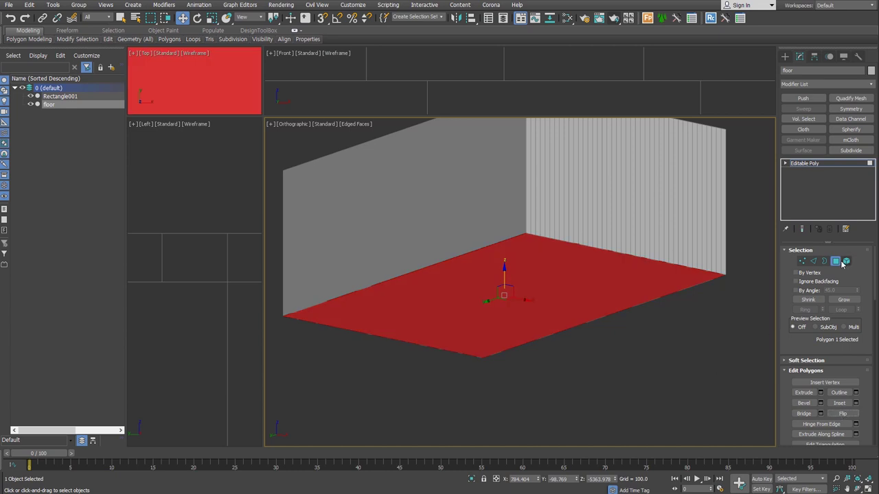
pyautogui.click(835, 261)
pyautogui.click(642, 270)
pyautogui.moveTo(643, 269); pyautogui.dragTo(656, 313, button='middle')
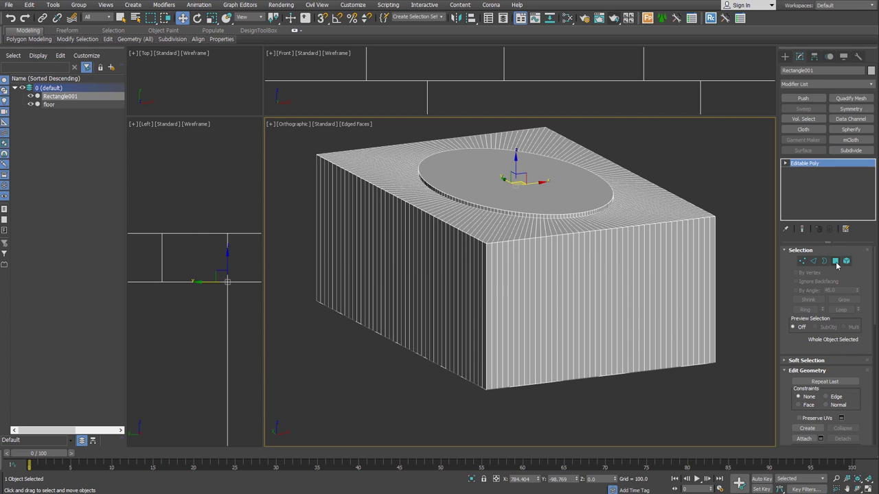
# - Enter polygon editing on the box, clear its polygon selection, and orbit in closer
pyautogui.click(835, 261)
pyautogui.hotkey('ctrl', 'a')
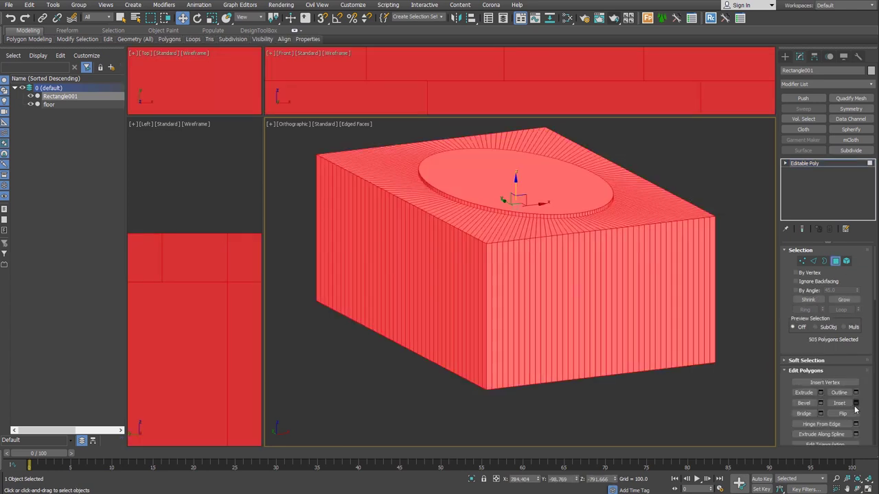
pyautogui.hotkey('ctrl', 'd')
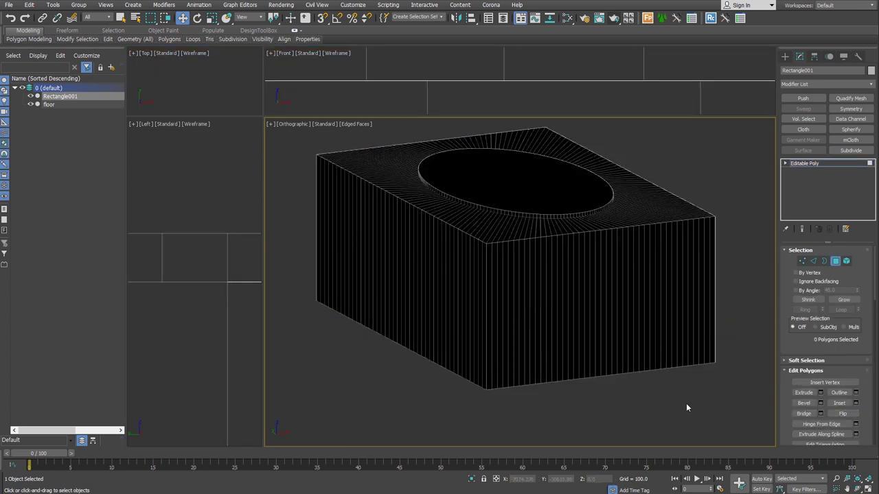
pyautogui.press('4')
pyautogui.keyDown('alt'); pyautogui.moveTo(748, 320); pyautogui.dragTo(672, 339, button='middle'); pyautogui.keyUp('alt')
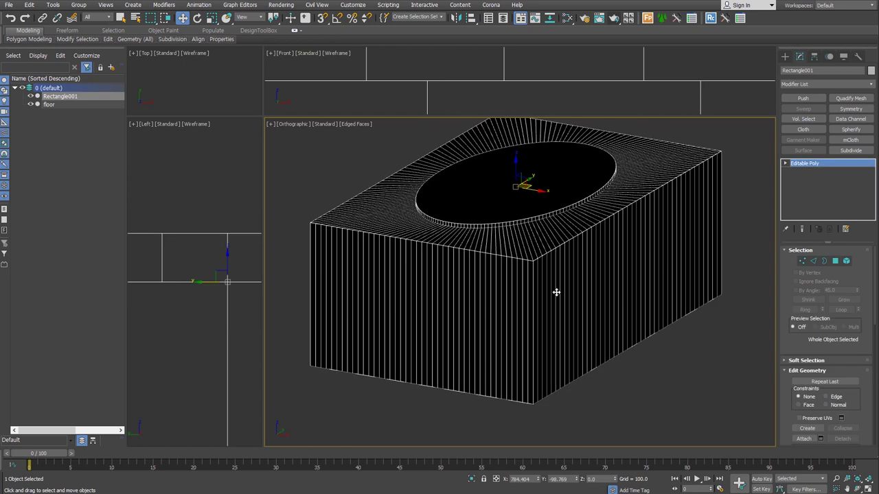
pyautogui.scroll(2, 561, 206)
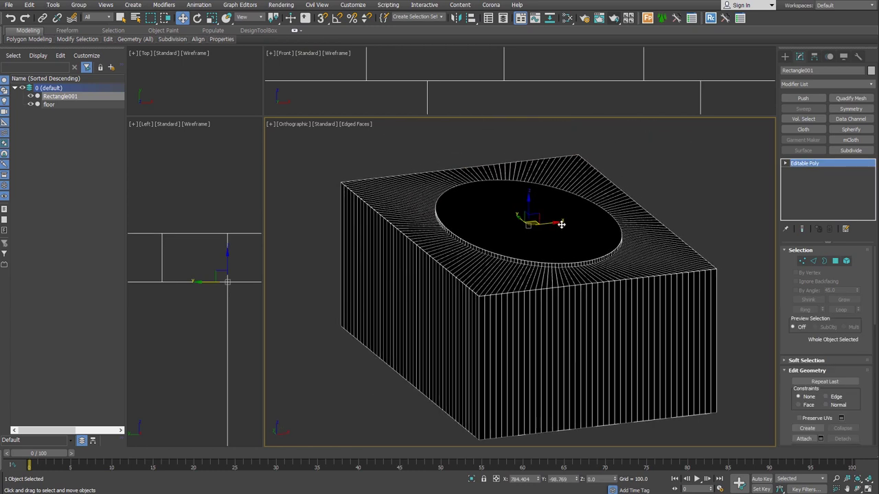
pyautogui.scroll(3, 535, 232)
# - Select the elliptical top face in Polygon mode and switch the main view to Perspective
pyautogui.press('4')
pyautogui.click(534, 232)
pyautogui.moveTo(527, 200)
pyautogui.keyDown('alt'); pyautogui.mouseDown(button='middle')
pyautogui.moveTo(592, 304)
pyautogui.moveTo(512, 218)
pyautogui.moveTo(586, 301)
pyautogui.mouseUp(button='middle'); pyautogui.keyUp('alt')
pyautogui.press('p')
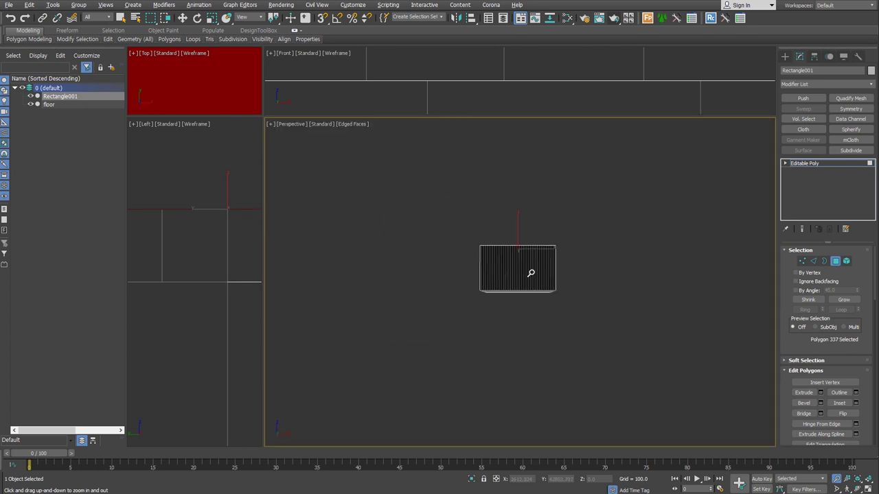
# - Turn on By Angle selection and select the box's end wall faces
pyautogui.press('w')
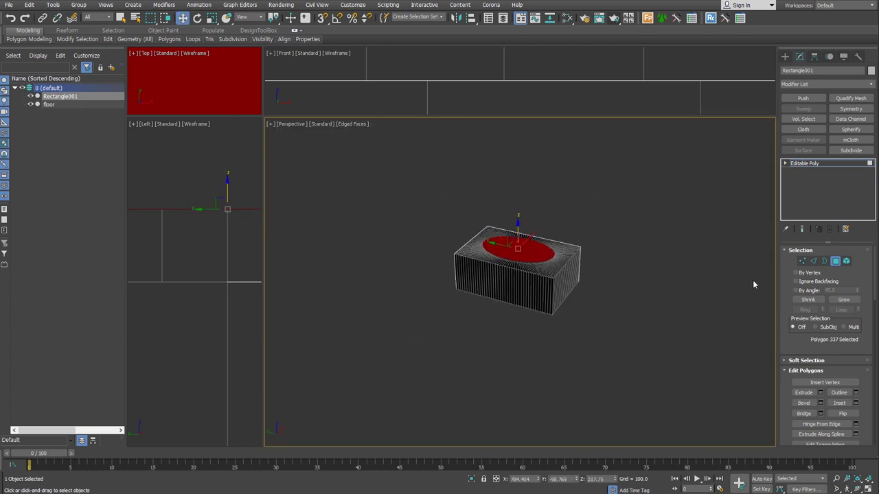
pyautogui.click(800, 290)
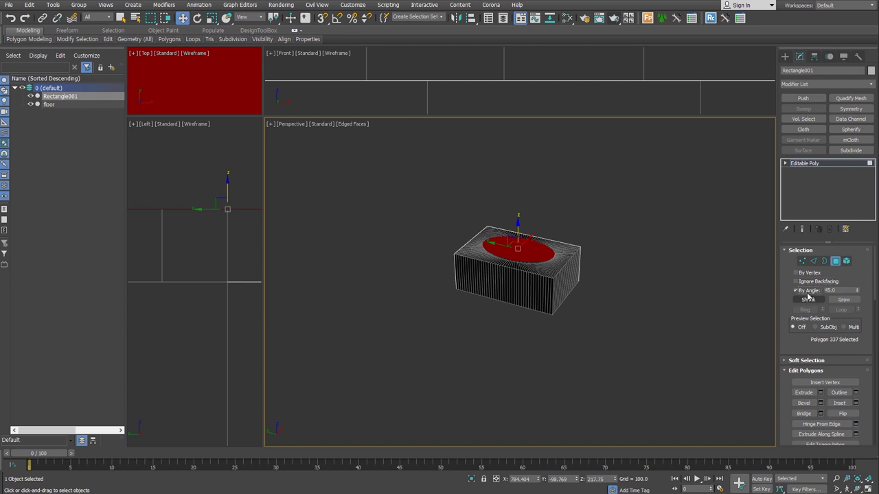
pyautogui.click(570, 292)
pyautogui.keyDown('alt'); pyautogui.moveTo(586, 322); pyautogui.dragTo(584, 322, button='middle'); pyautogui.keyUp('alt')
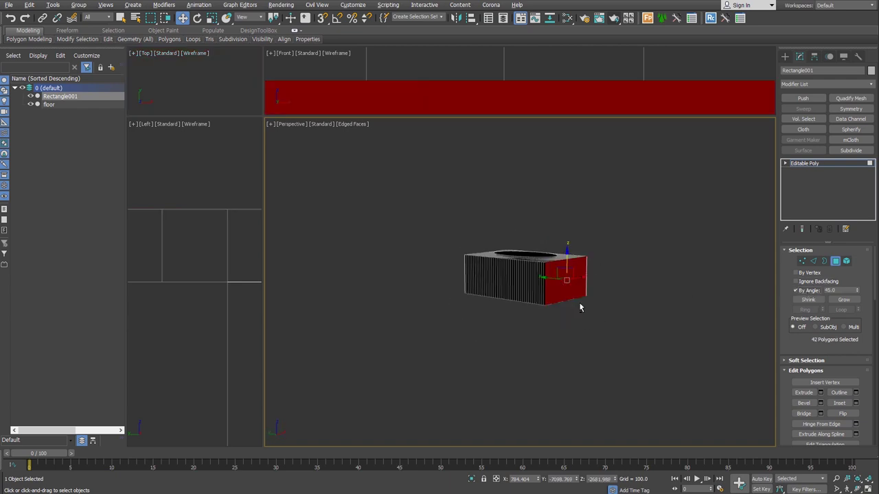
# - Extrude the end wall outward to lengthen the box, then exit Polygon mode
pyautogui.rightClick(560, 275)
pyautogui.click(549, 298)
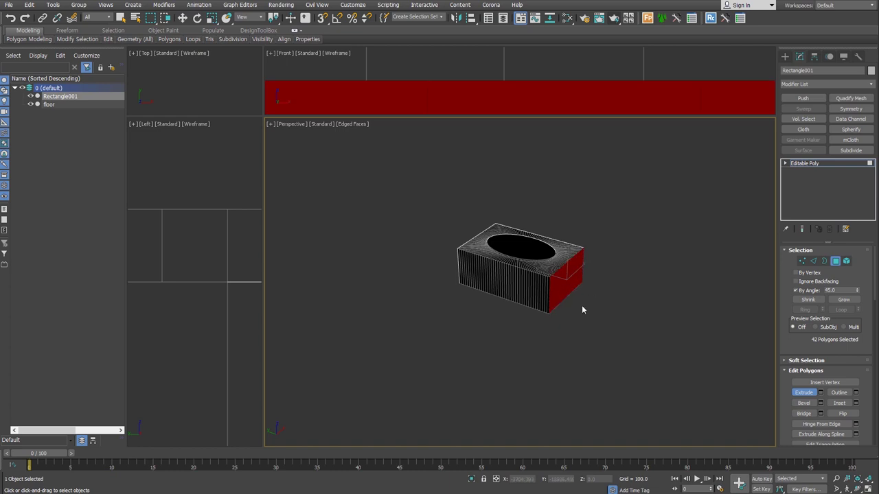
pyautogui.moveTo(564, 280); pyautogui.dragTo(567, 302)
pyautogui.press('u')
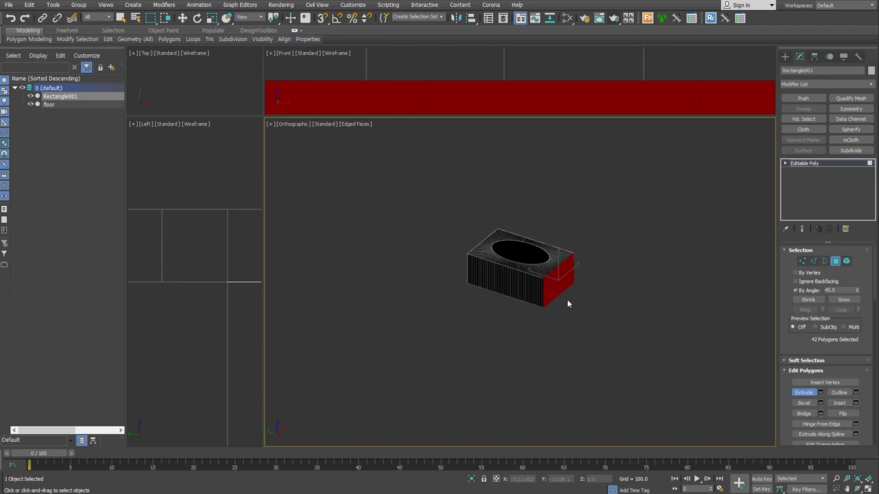
pyautogui.press('z')
pyautogui.moveTo(559, 290)
pyautogui.mouseDown()
pyautogui.moveTo(563, 275)
pyautogui.moveTo(614, 458)
pyautogui.mouseUp()
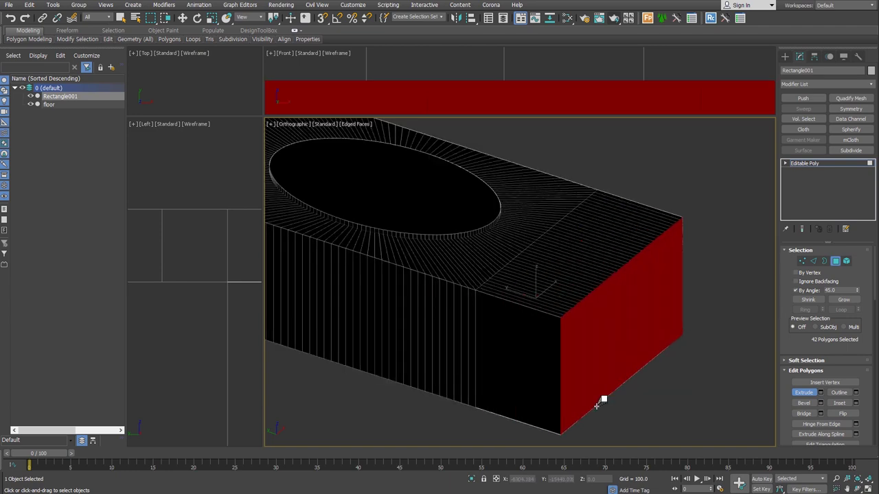
pyautogui.press('z')
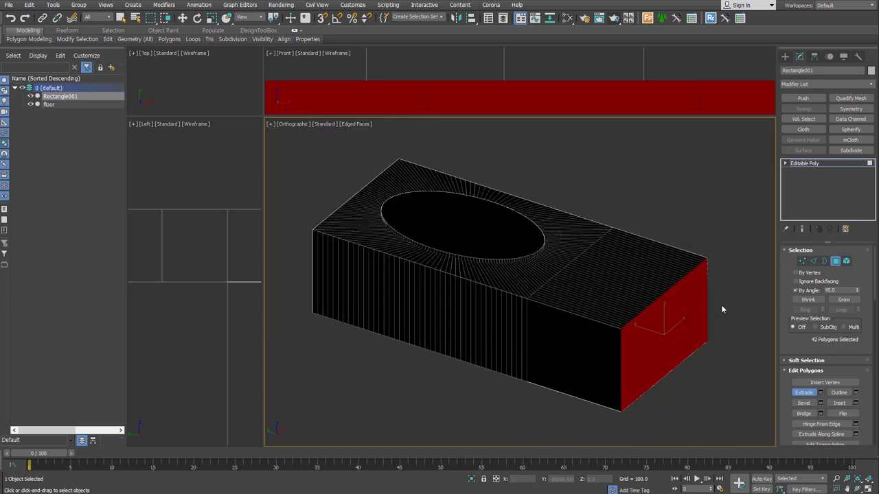
pyautogui.click(836, 262)
# - Move the perspective view inside the box room to frame the interior
pyautogui.keyDown('alt'); pyautogui.moveTo(683, 325); pyautogui.dragTo(655, 310, button='middle'); pyautogui.keyUp('alt')
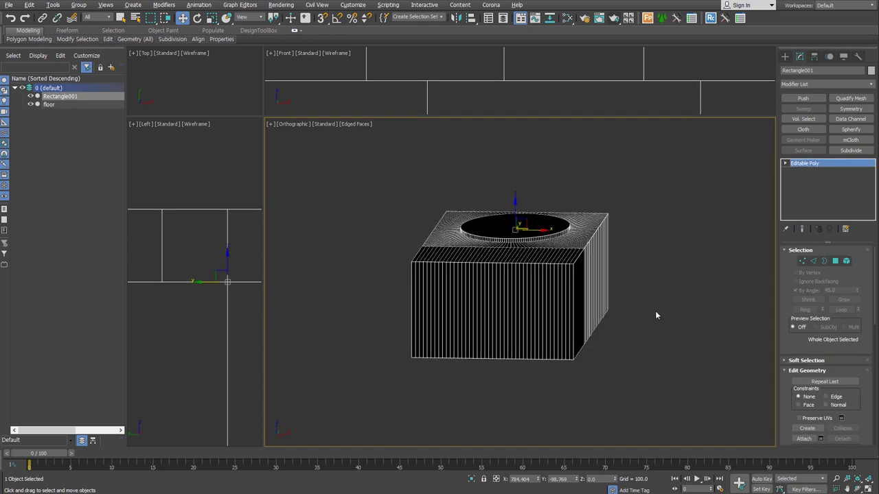
pyautogui.press('p')
pyautogui.scroll(5, 531, 297)
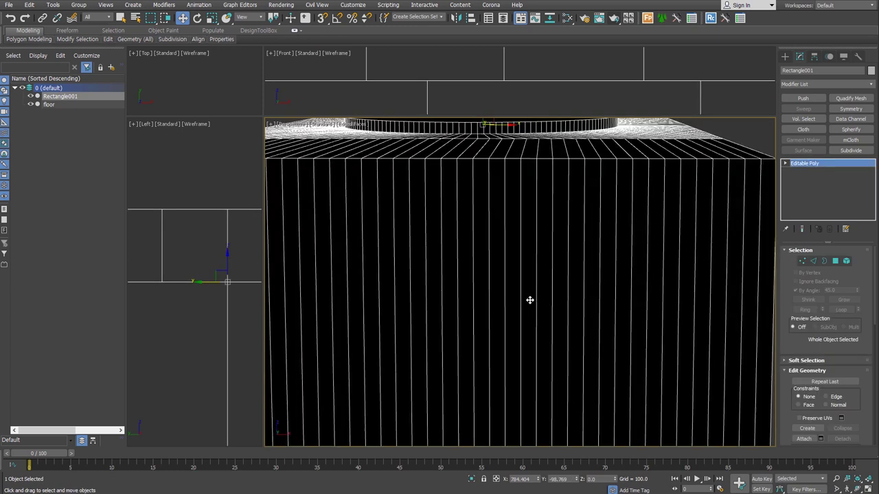
pyautogui.moveTo(837, 489); pyautogui.dragTo(837, 478)
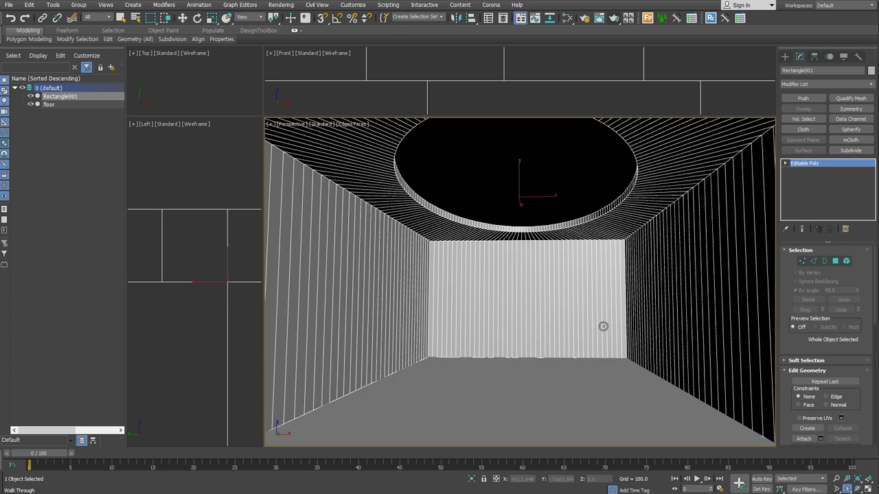
pyautogui.scroll(-2, 602, 327)
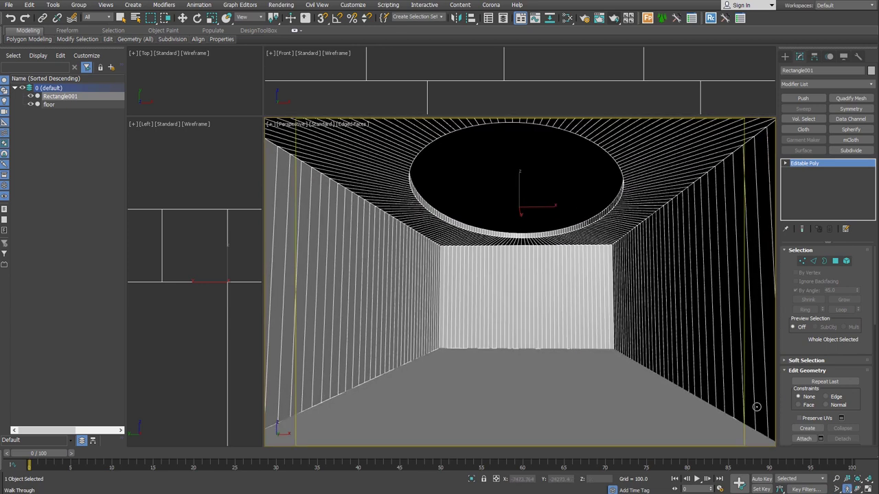
pyautogui.scroll(2, 596, 381)
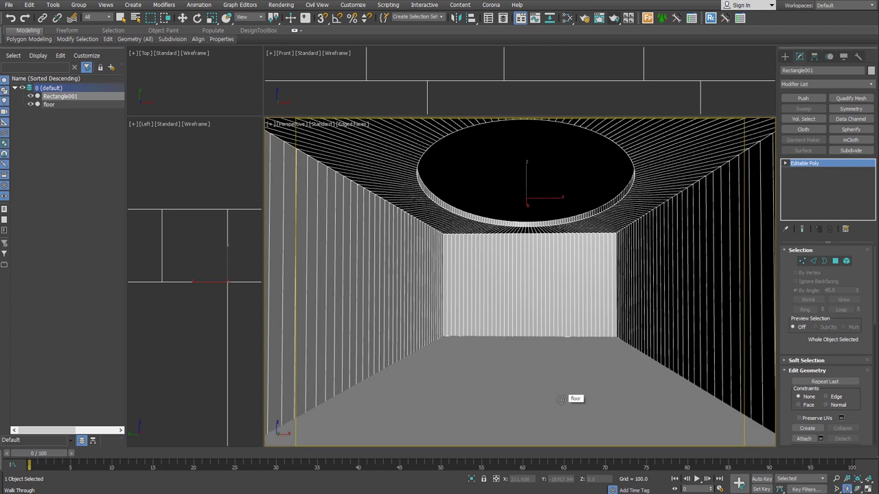
pyautogui.press('Escape')
# - Create a Physical Camera from this view with 1/seconds shutter, exposure control, custom white balance, manual ISO
pyautogui.hotkey('ctrl', 'c')
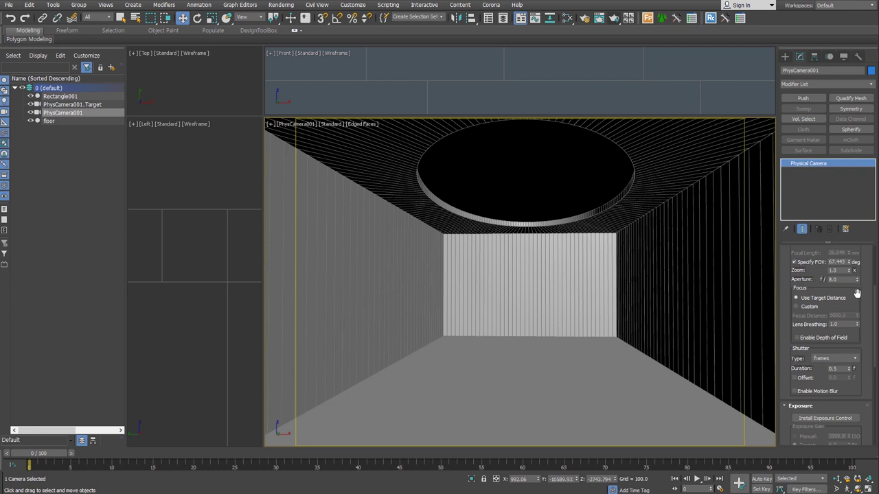
pyautogui.scroll(-2, 853, 310)
pyautogui.click(853, 310)
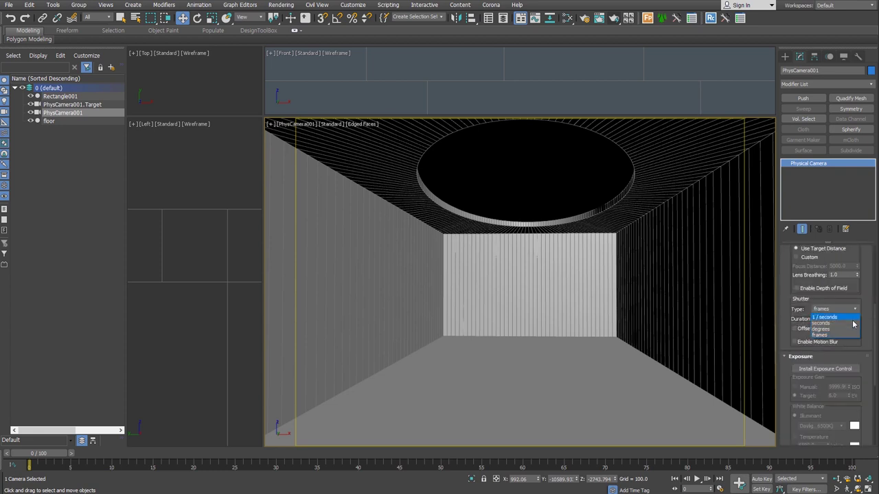
pyautogui.click(853, 323)
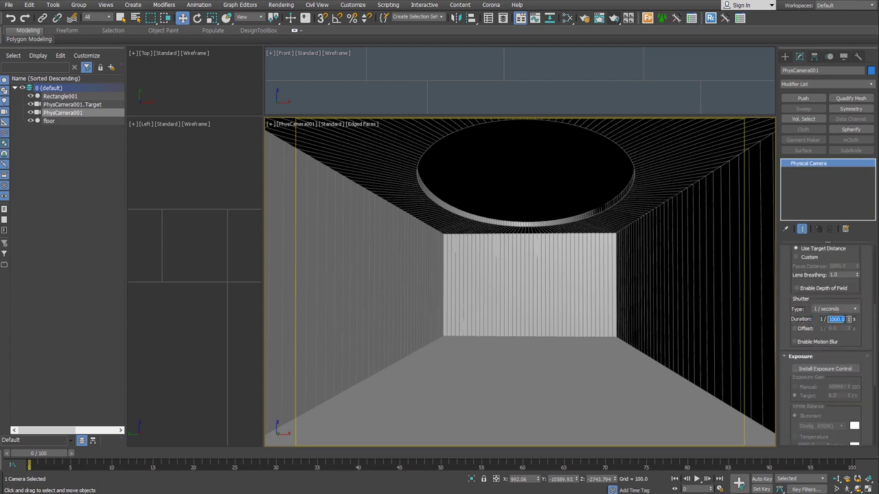
pyautogui.click(857, 369)
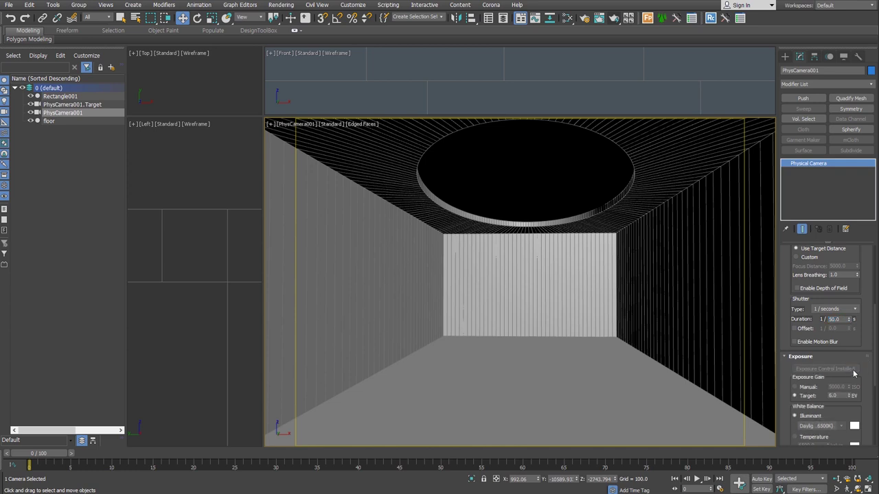
pyautogui.scroll(-2, 868, 357)
pyautogui.scroll(-2, 869, 328)
pyautogui.click(808, 384)
pyautogui.click(808, 317)
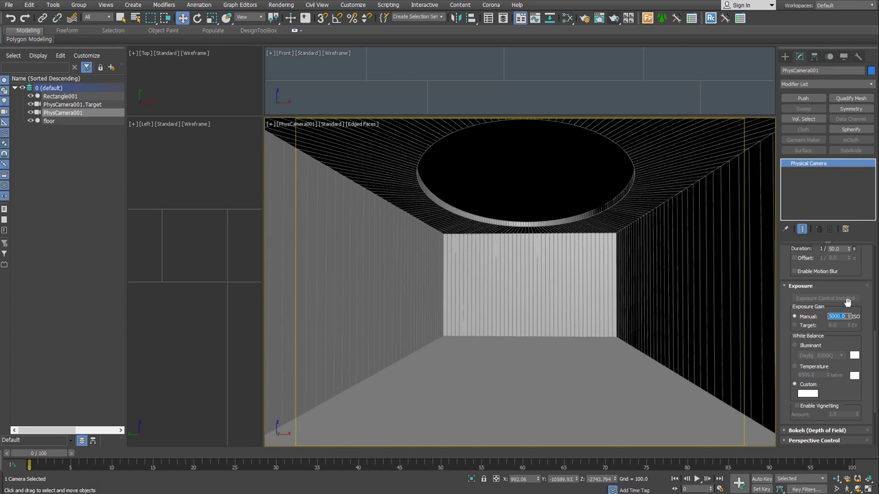
pyautogui.click(839, 316)
pyautogui.write('100')
# - Select Rectangle001 and convert it to an Editable Poly
pyautogui.click(605, 205)
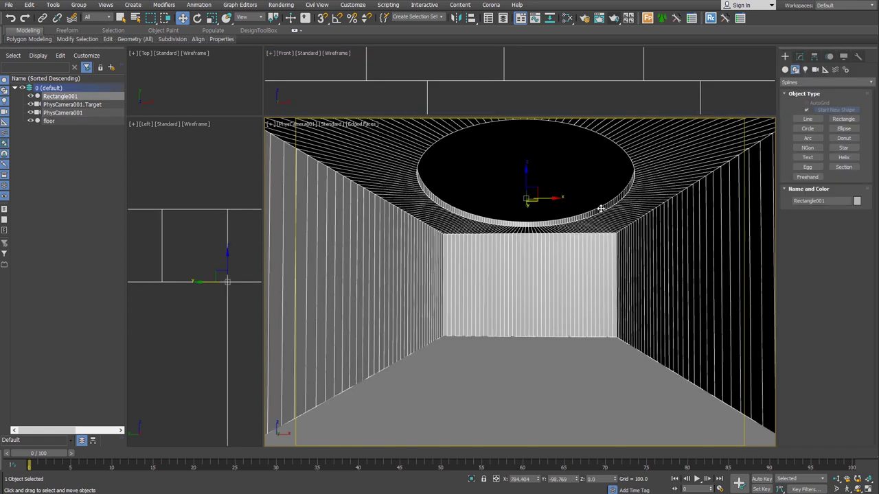
pyautogui.press('u')
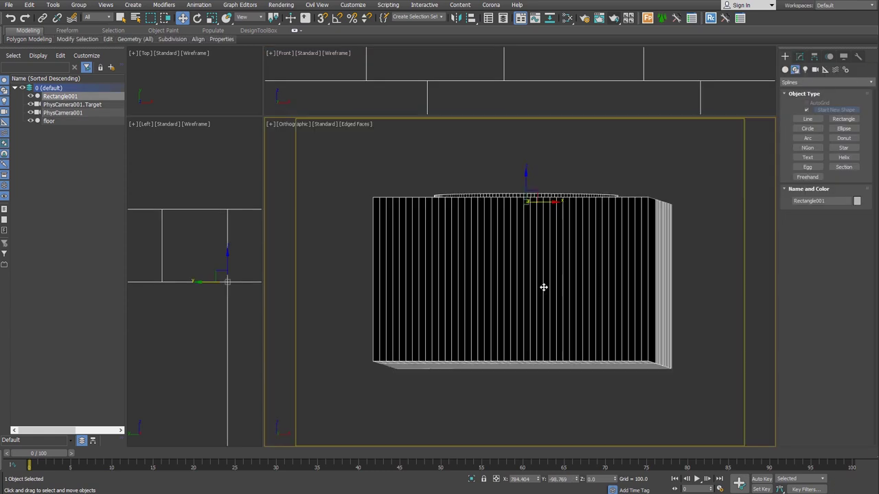
pyautogui.press('z')
pyautogui.keyDown('alt'); pyautogui.moveTo(533, 218); pyautogui.dragTo(558, 196, button='middle'); pyautogui.keyUp('alt')
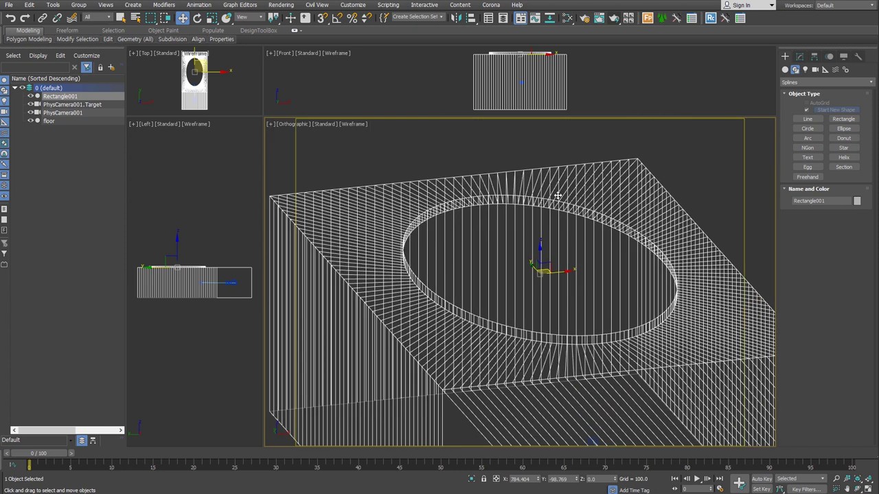
pyautogui.scroll(3, 588, 290)
pyautogui.keyDown('alt'); pyautogui.moveTo(526, 293); pyautogui.dragTo(526, 243, button='middle'); pyautogui.keyUp('alt')
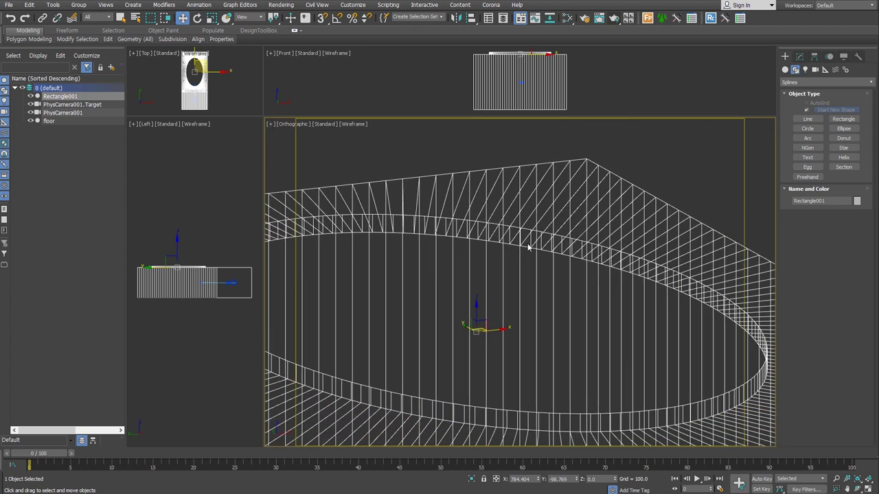
pyautogui.rightClick(527, 245)
pyautogui.click(568, 238)
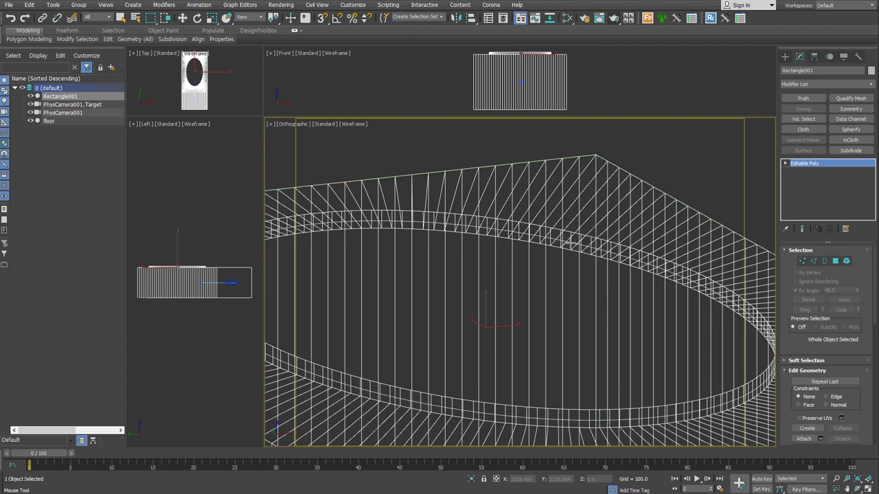
# - Select one cove-lip edge, extend it with Ring, and convert the ring to polygons
pyautogui.press('w')
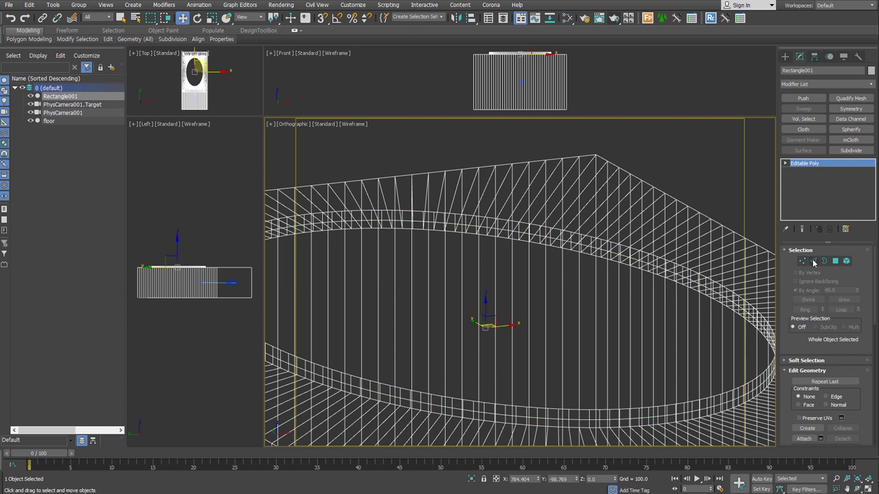
pyautogui.click(815, 262)
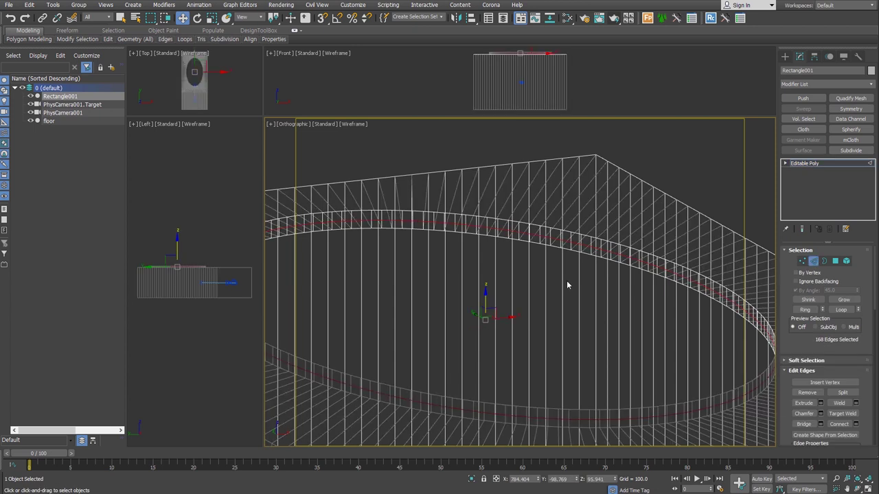
pyautogui.moveTo(484, 301); pyautogui.dragTo(484, 306)
pyautogui.click(551, 233)
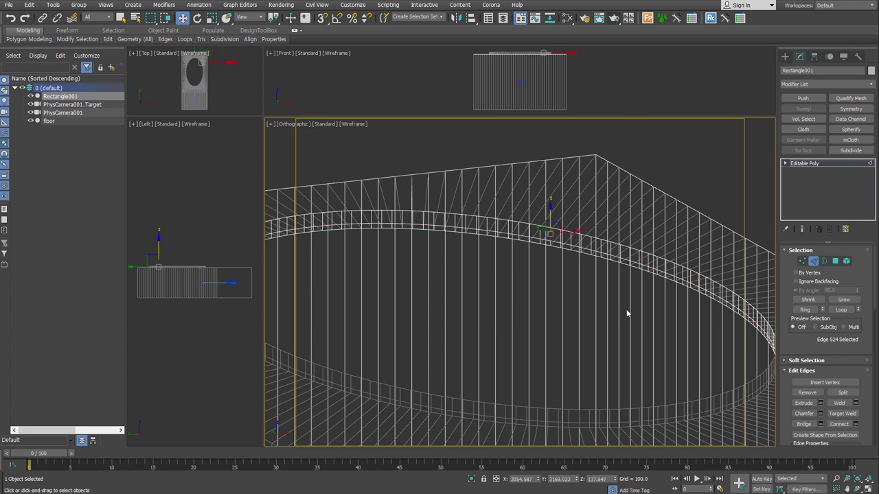
pyautogui.click(805, 309)
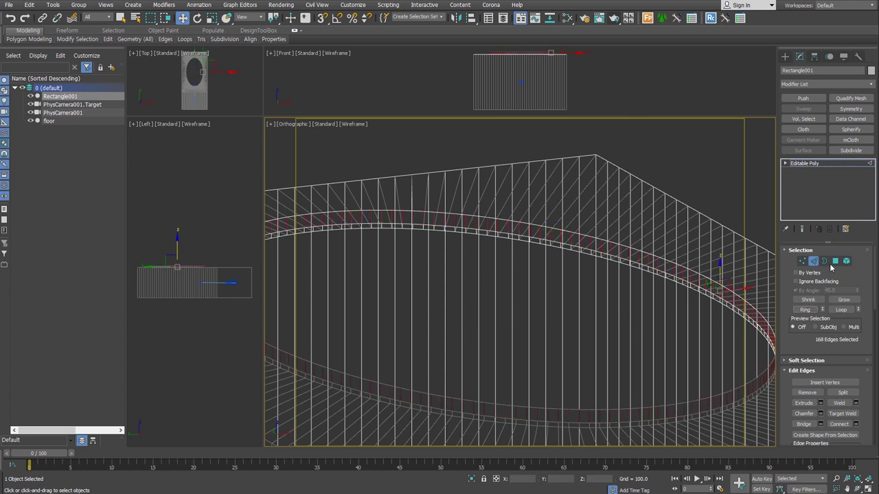
pyautogui.keyDown('ctrl'); pyautogui.click(836, 262); pyautogui.keyUp('ctrl')
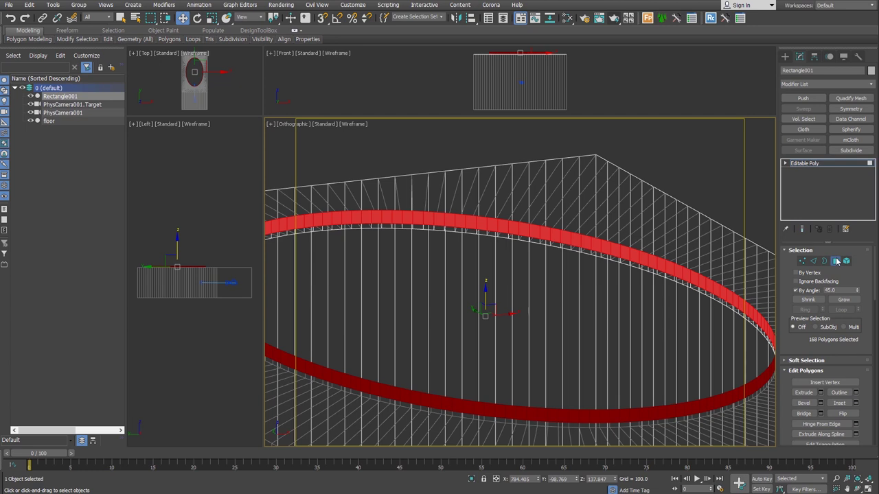
# - Extrude the ring polygons by Local Normal with a height of about -200
pyautogui.press('z')
pyautogui.press('t')
pyautogui.press('z')
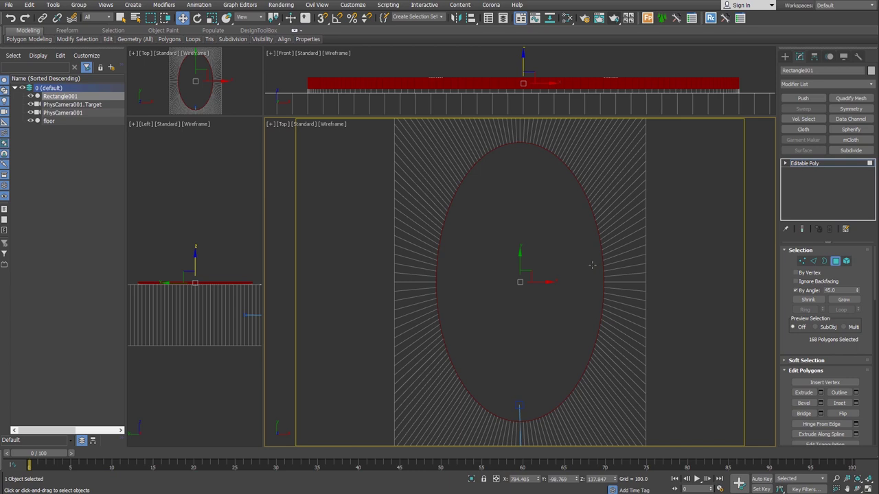
pyautogui.rightClick(555, 265)
pyautogui.click(461, 293)
pyautogui.click(527, 287)
pyautogui.click(528, 300)
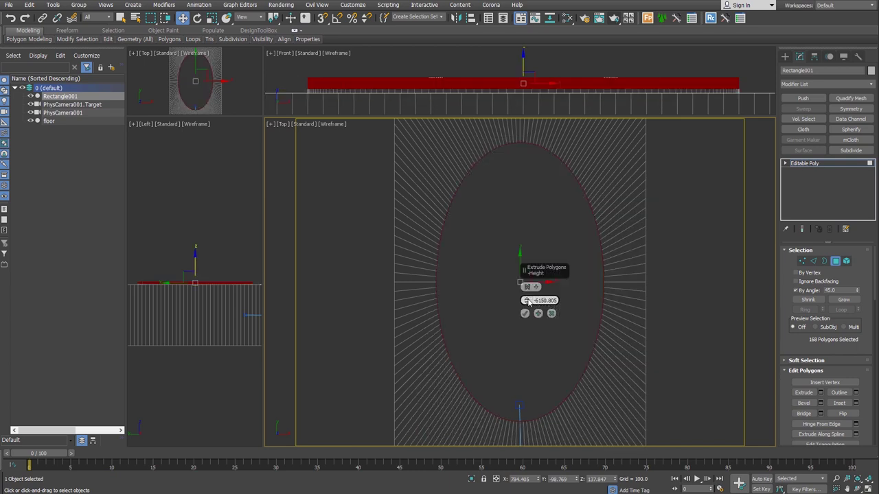
pyautogui.click(536, 287)
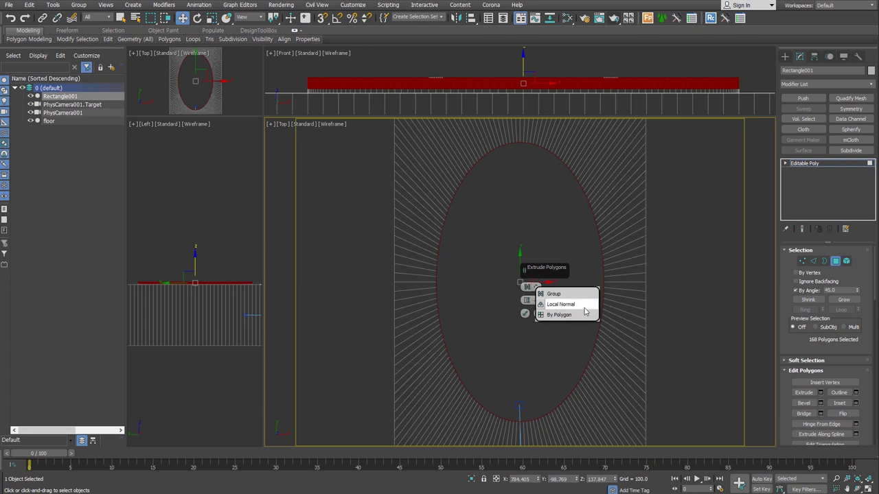
pyautogui.click(584, 308)
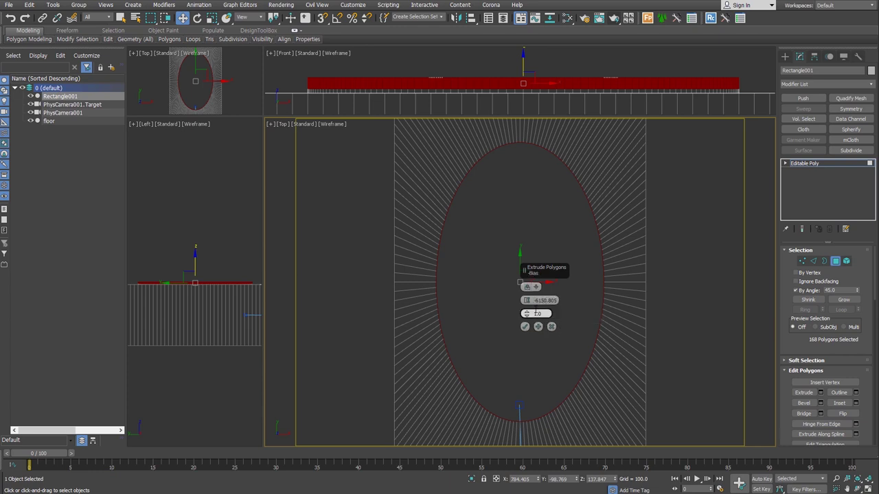
pyautogui.moveTo(526, 130); pyautogui.dragTo(527, 130)
pyautogui.write('-200')
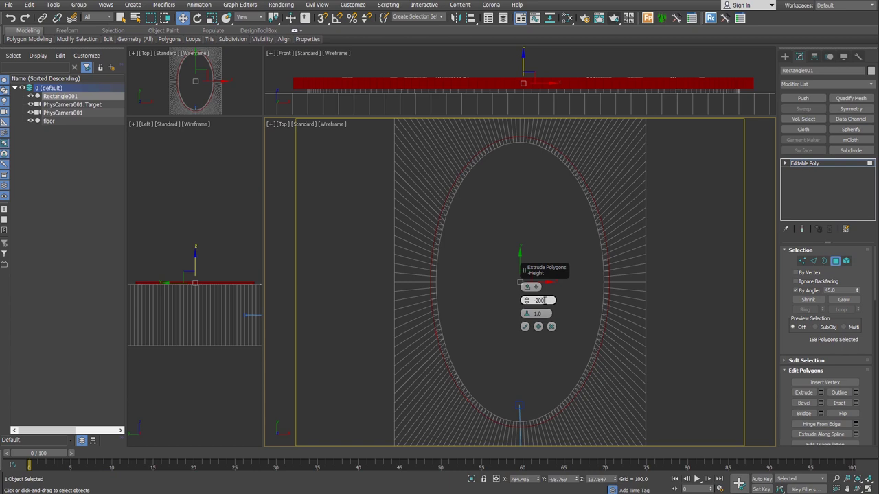
pyautogui.click(525, 328)
pyautogui.keyDown('alt'); pyautogui.moveTo(525, 332); pyautogui.dragTo(631, 315, button='middle'); pyautogui.keyUp('alt')
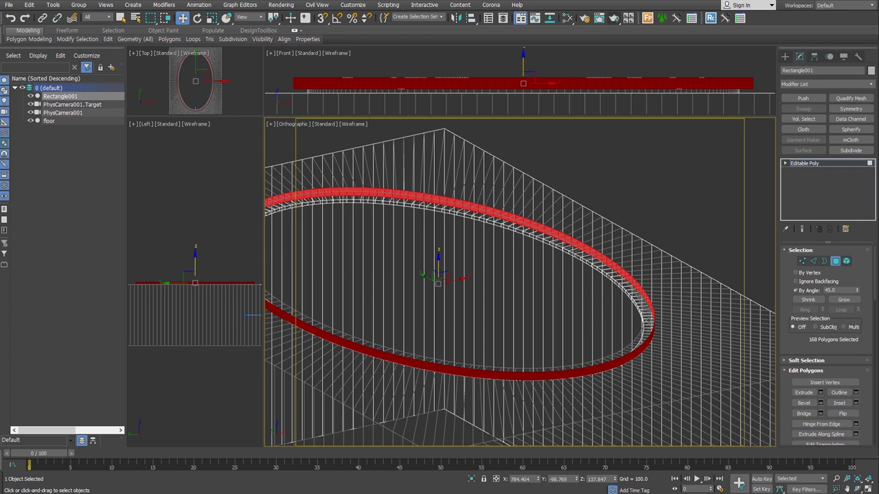
# - Exit Polygon mode and switch the viewport to Edged Faces display
pyautogui.scroll(4, 648, 324)
pyautogui.click(835, 261)
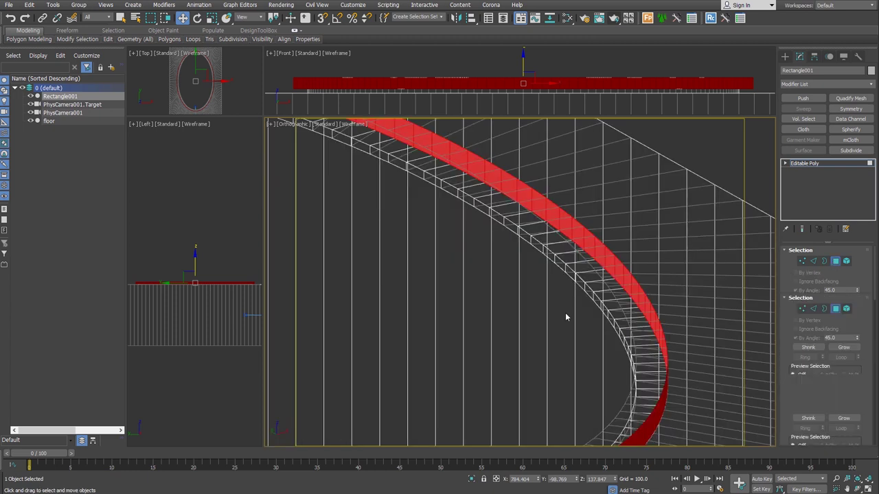
pyautogui.scroll(-3, 592, 274)
pyautogui.scroll(-2, 613, 301)
pyautogui.press('F3')
pyautogui.moveTo(619, 330); pyautogui.dragTo(582, 284, button='middle')
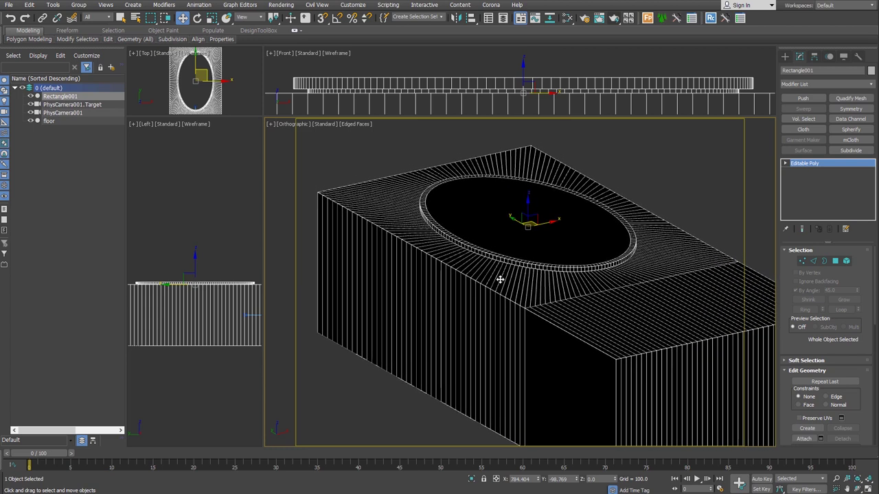
# - Enable Backface Cull in Rectangle001's Object Properties
pyautogui.rightClick(473, 252)
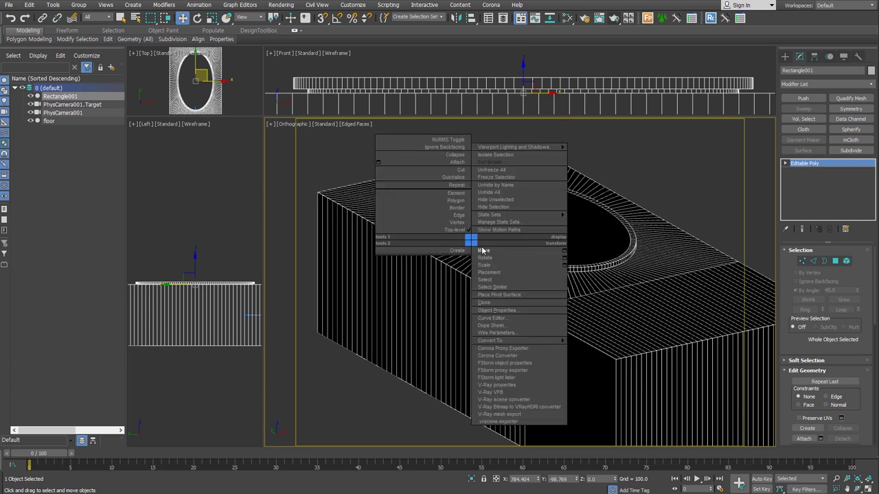
pyautogui.click(532, 311)
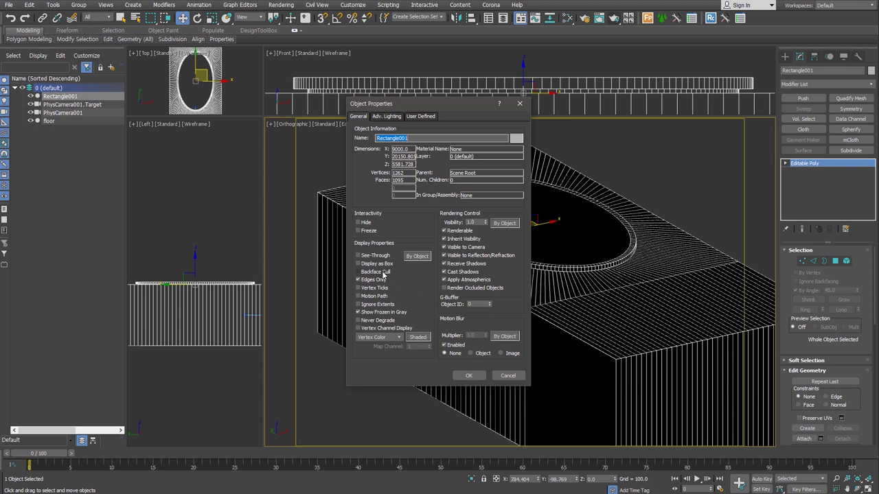
pyautogui.click(383, 273)
pyautogui.click(473, 377)
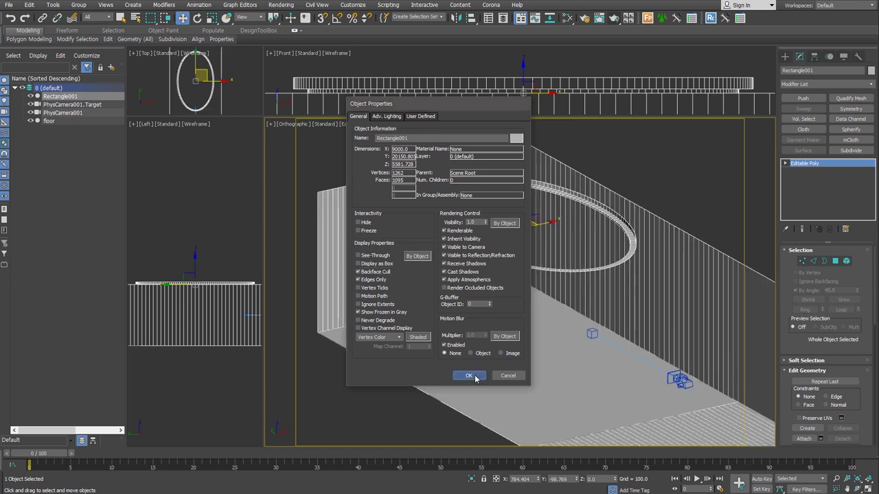
pyautogui.scroll(5, 616, 220)
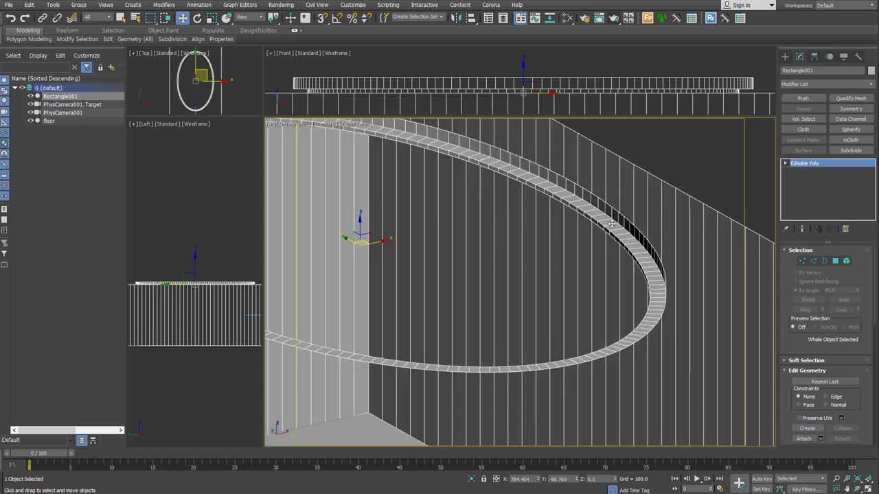
pyautogui.scroll(2, 617, 220)
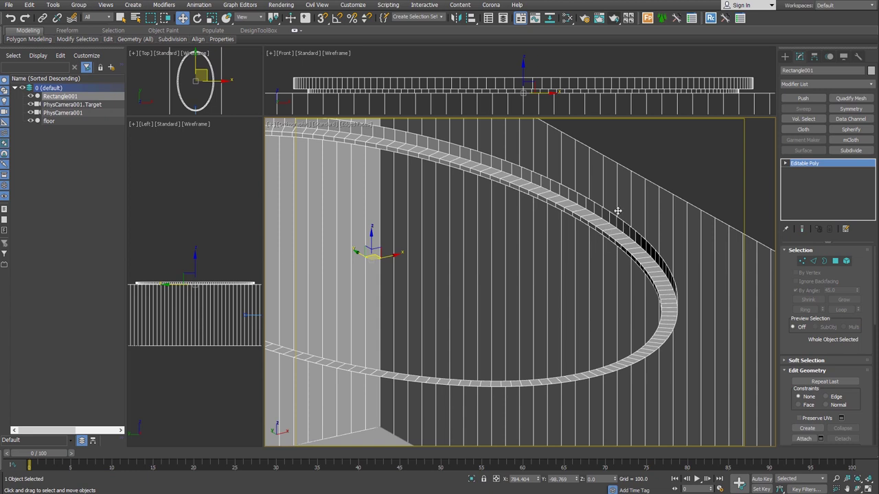
pyautogui.scroll(3, 617, 211)
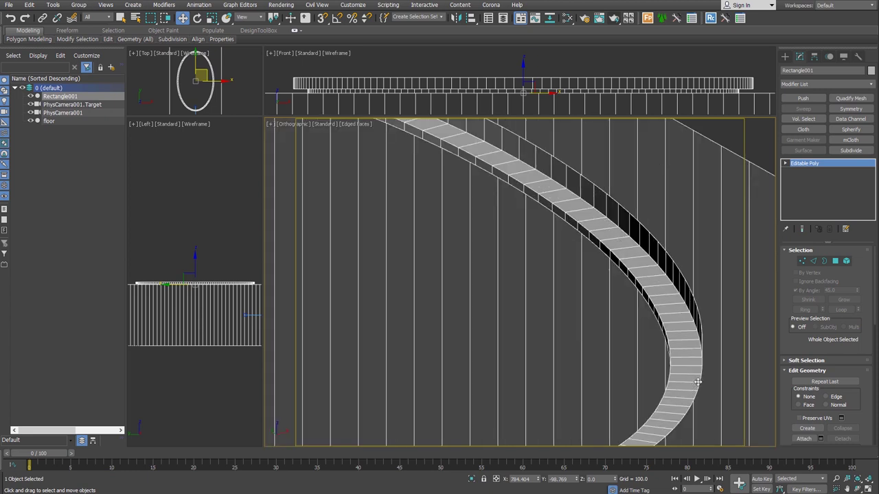
# - Add an Edit Poly modifier and select the edge loop along the cove strip's centre
pyautogui.press('2')
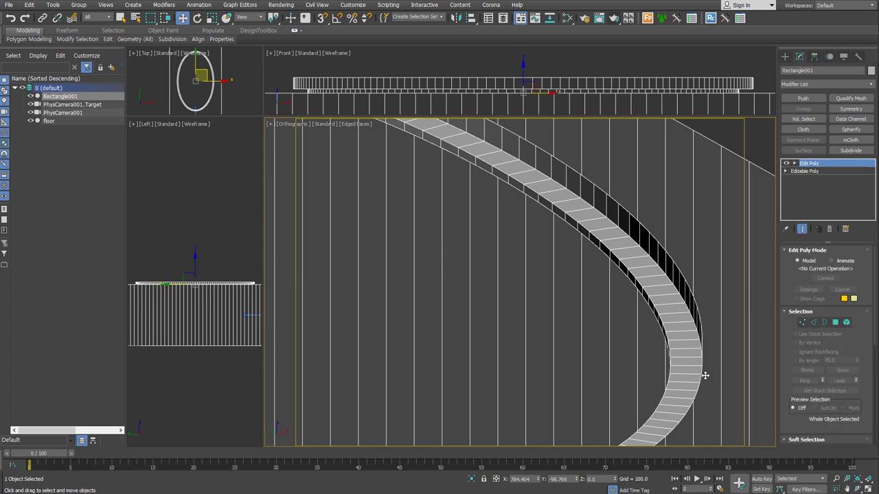
pyautogui.click(684, 332)
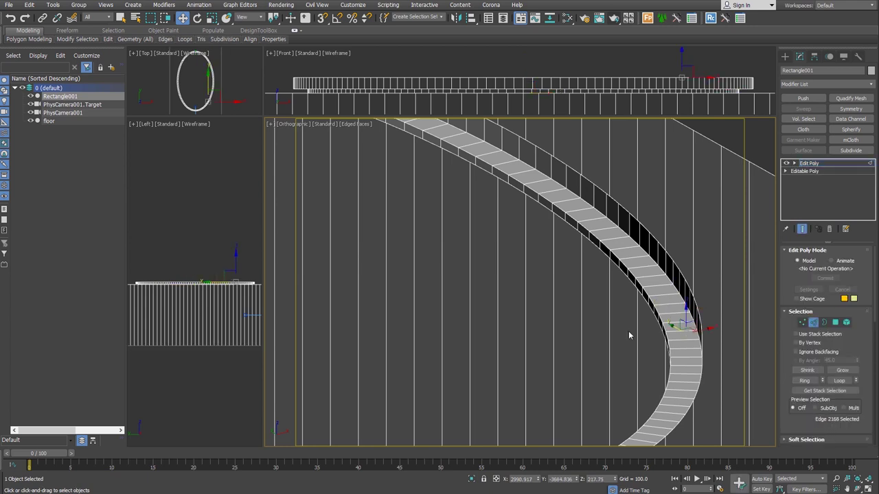
pyautogui.click(675, 343)
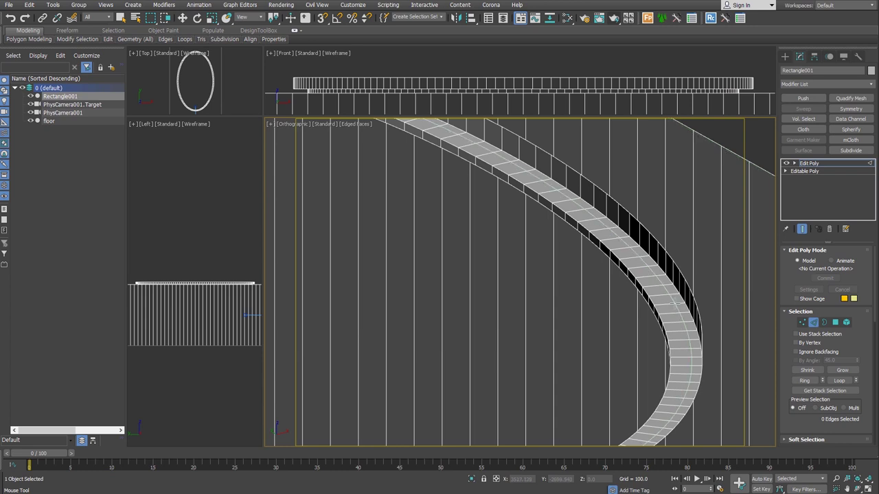
pyautogui.doubleClick(674, 302)
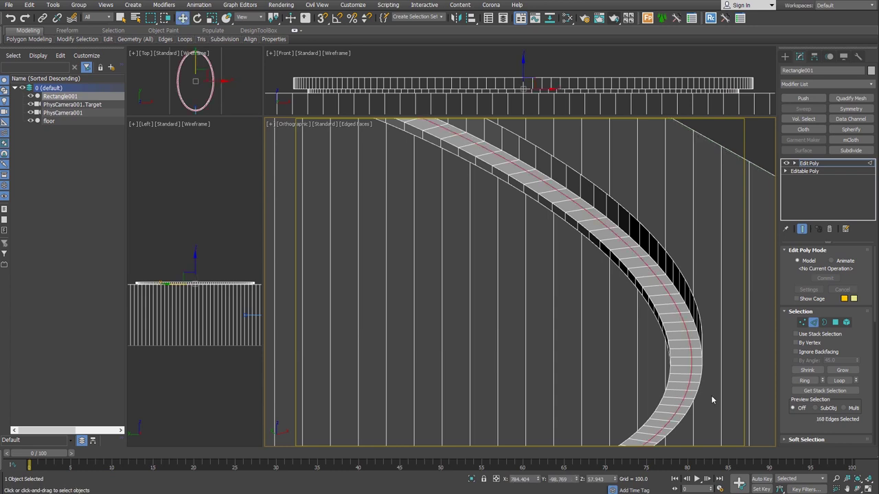
pyautogui.scroll(-3, 789, 421)
pyautogui.scroll(-3, 804, 398)
pyautogui.scroll(-2, 817, 378)
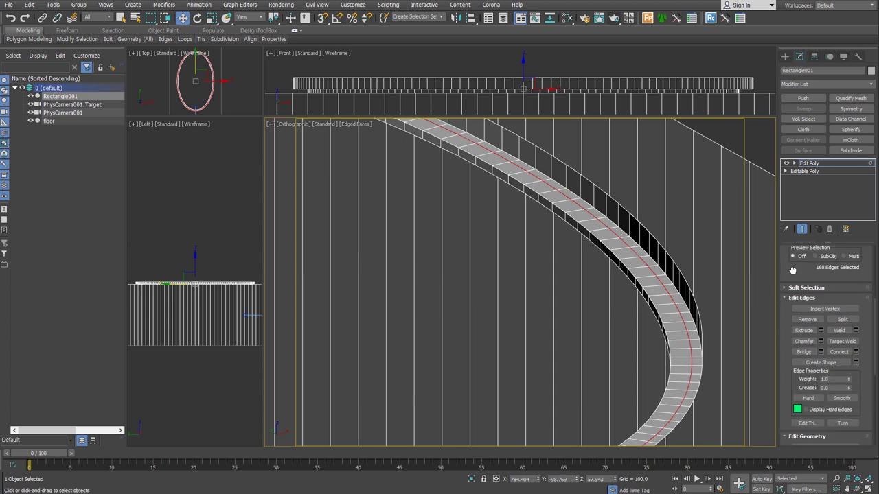
# - Create a linear shape named CC-light from the loop, then delete the Edit Poly modifier
pyautogui.click(856, 363)
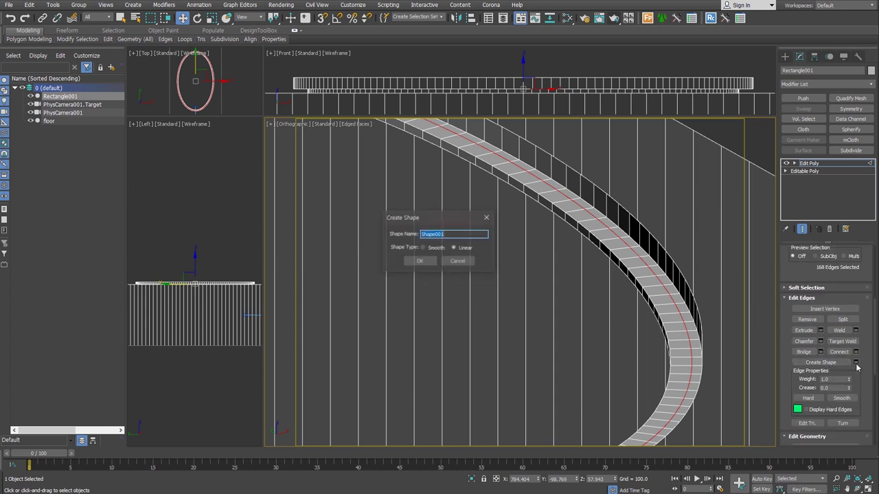
pyautogui.click(455, 249)
pyautogui.write('CC-light')
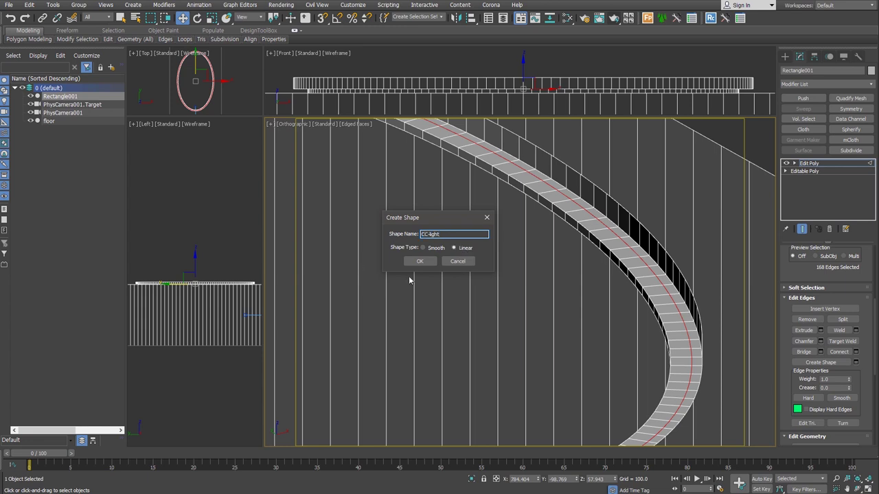
pyautogui.click(420, 263)
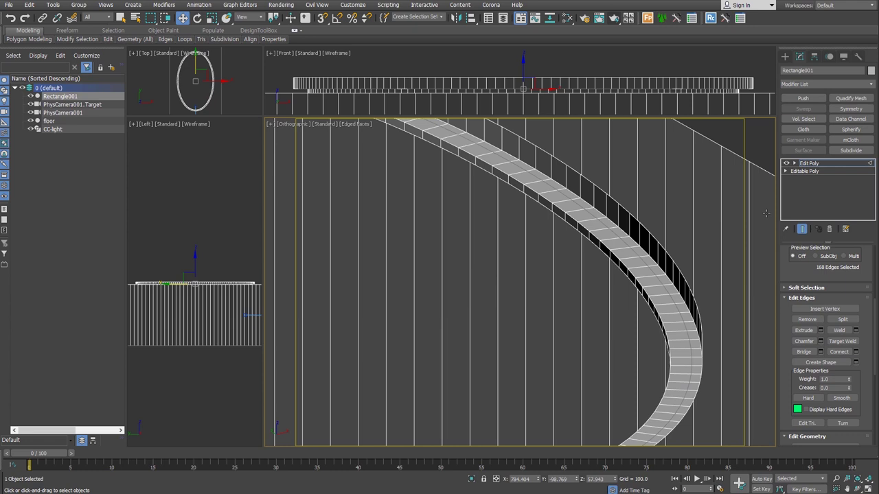
pyautogui.click(673, 300)
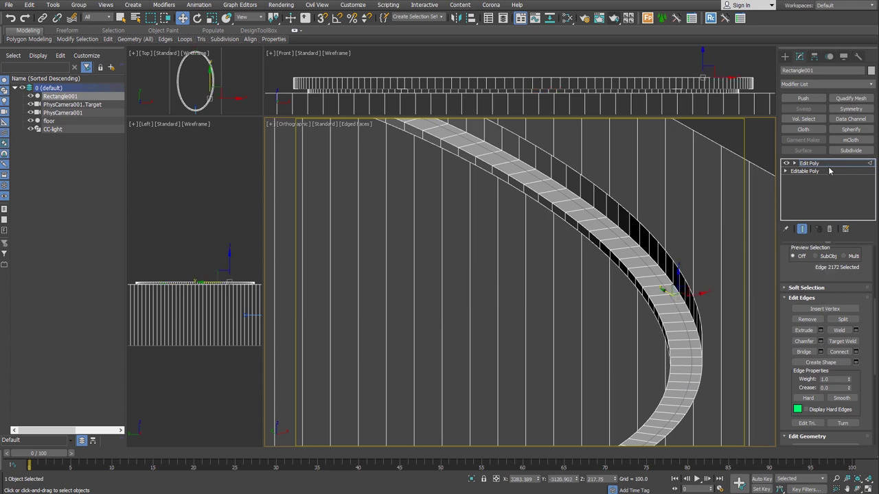
pyautogui.click(829, 230)
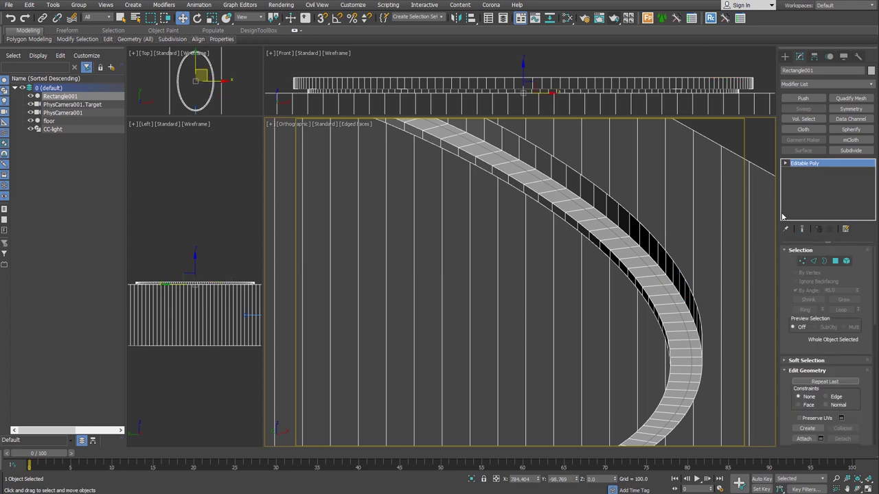
# - Make the CC-light spline renderable in renderer and viewport with thickness 40
pyautogui.click(677, 310)
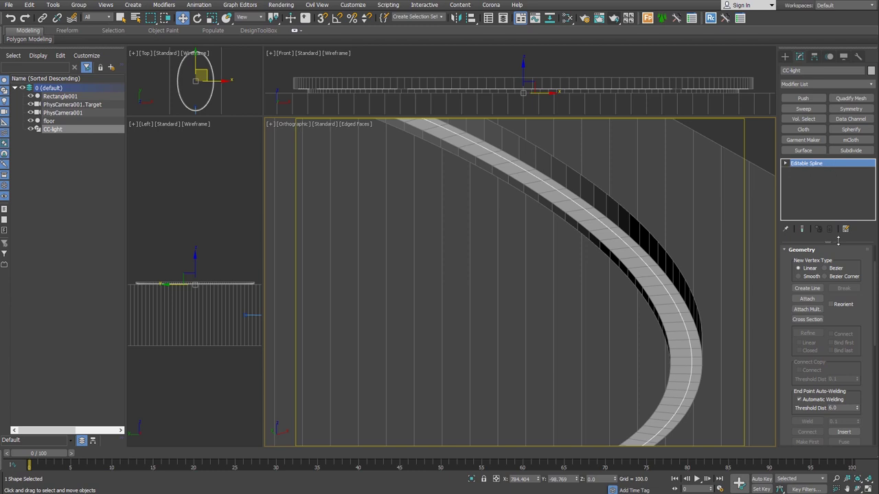
pyautogui.moveTo(828, 241); pyautogui.dragTo(829, 215)
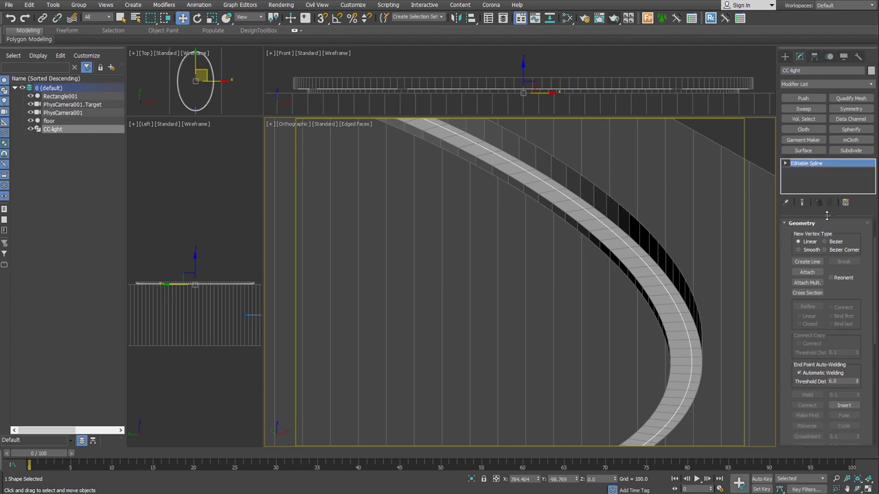
pyautogui.click(810, 227)
pyautogui.click(794, 232)
pyautogui.click(794, 239)
pyautogui.moveTo(851, 289)
pyautogui.mouseDown()
pyautogui.moveTo(858, 300)
pyautogui.moveTo(843, 274)
pyautogui.moveTo(844, 293)
pyautogui.mouseUp()
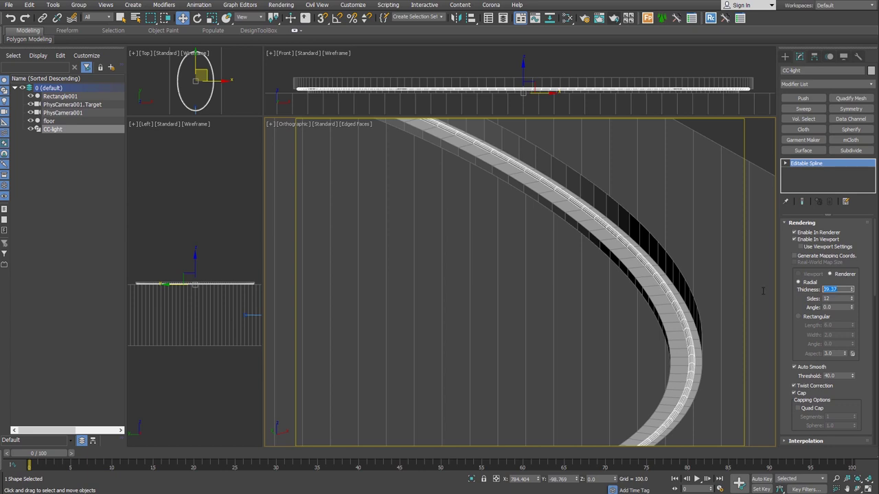
pyautogui.write('40')
pyautogui.press('Return')
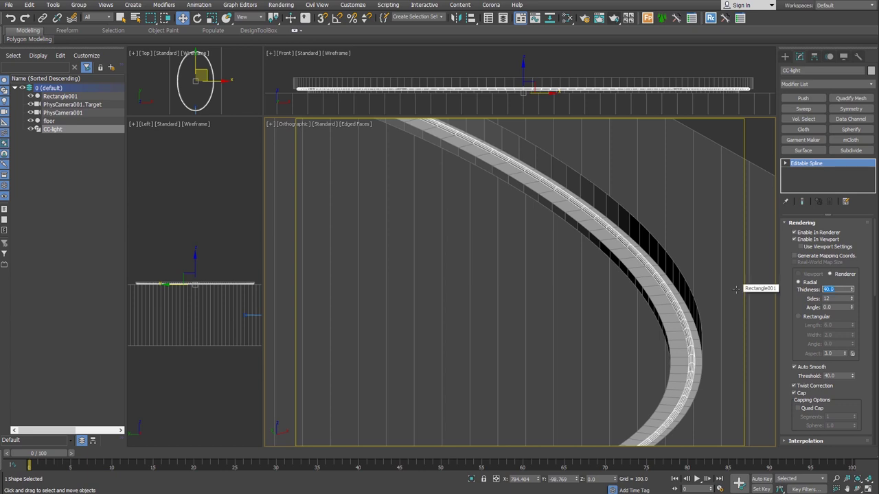
# - Move the CC-light ring up to Z 47.732 inside the cove
pyautogui.press('z')
pyautogui.keyDown('alt'); pyautogui.moveTo(617, 357); pyautogui.dragTo(605, 324, button='middle'); pyautogui.keyUp('alt')
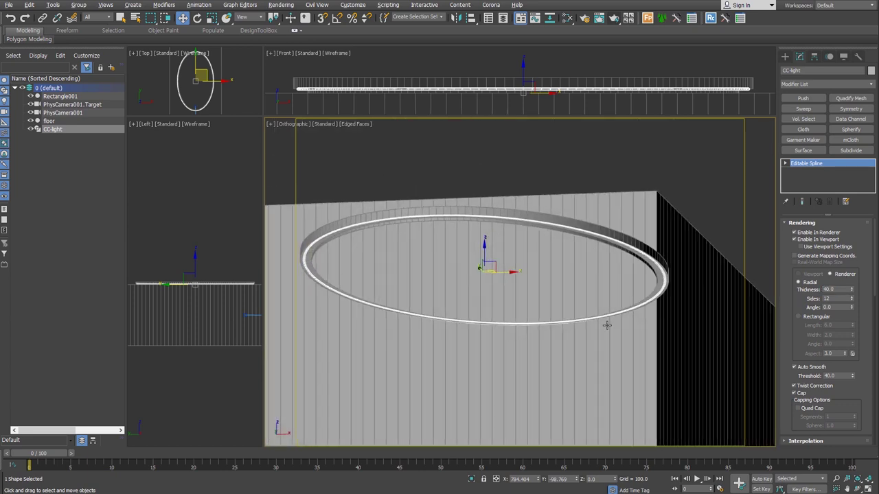
pyautogui.scroll(2, 447, 254)
pyautogui.moveTo(498, 255); pyautogui.dragTo(497, 252)
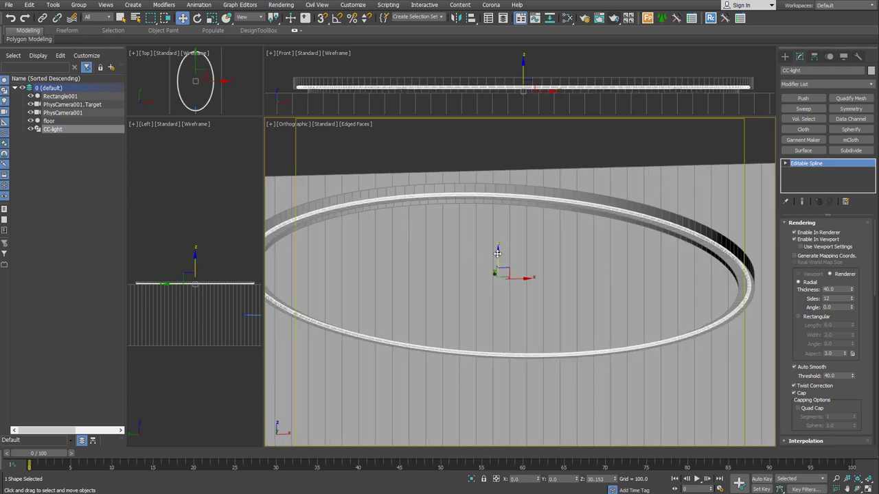
pyautogui.keyDown('alt'); pyautogui.moveTo(498, 253); pyautogui.dragTo(528, 323, button='middle'); pyautogui.keyUp('alt')
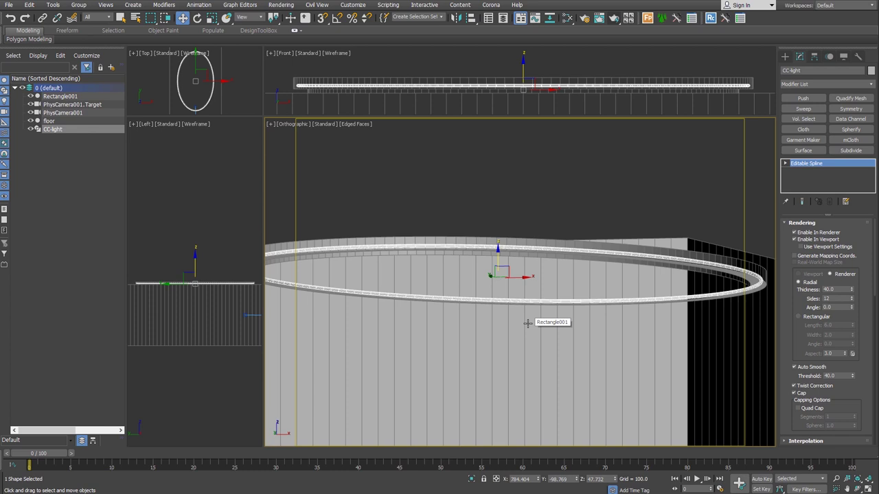
# - Create a VRayLight of Mesh type in the scene
pyautogui.click(786, 60)
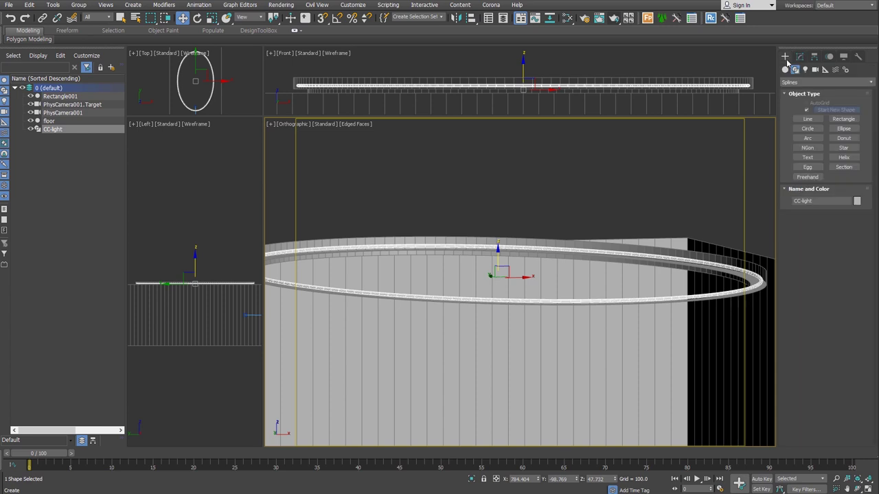
pyautogui.click(806, 70)
pyautogui.click(808, 83)
pyautogui.click(789, 124)
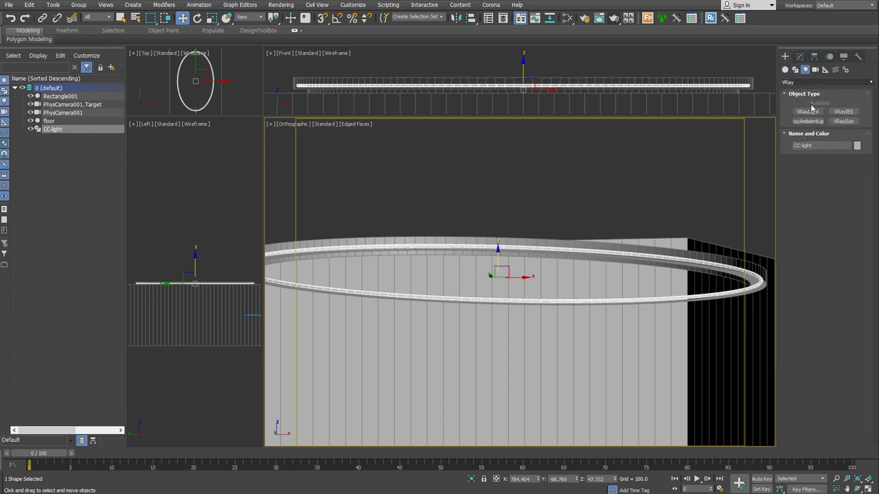
pyautogui.click(807, 111)
pyautogui.click(845, 171)
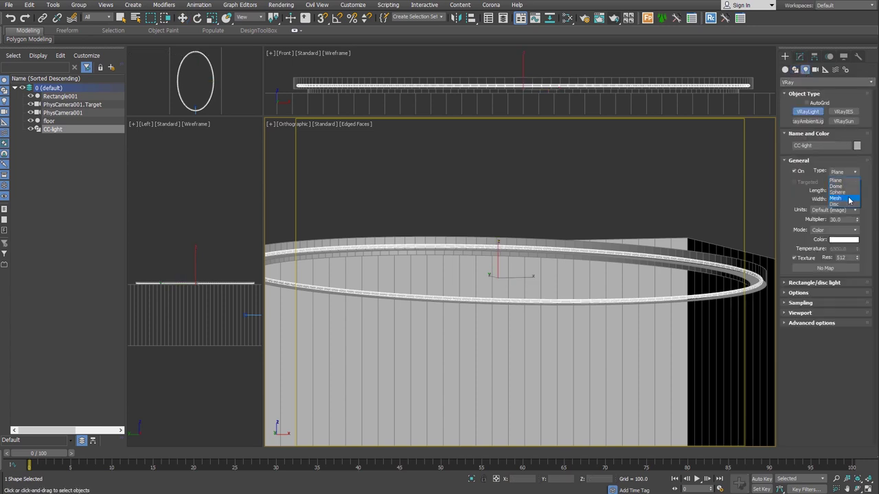
pyautogui.click(849, 200)
pyautogui.click(489, 169)
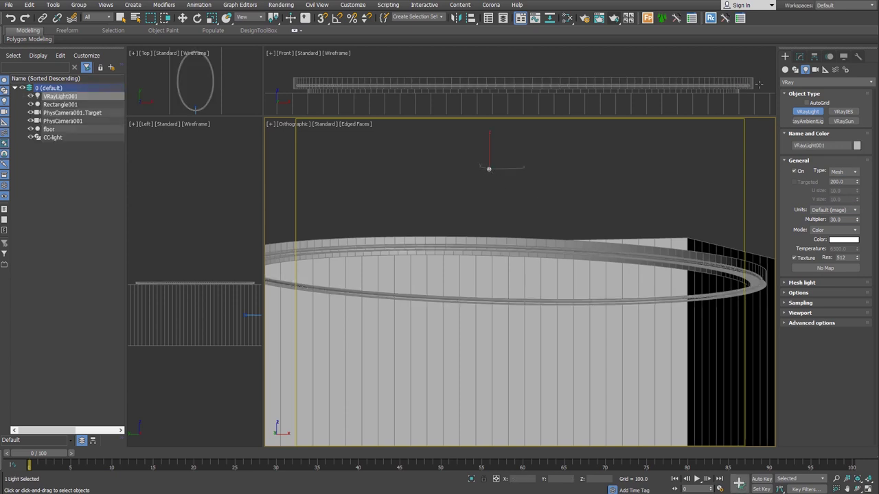
# - Open the VRayLight's mesh light settings and inspect the CC-light tube in the viewport
pyautogui.press('w')
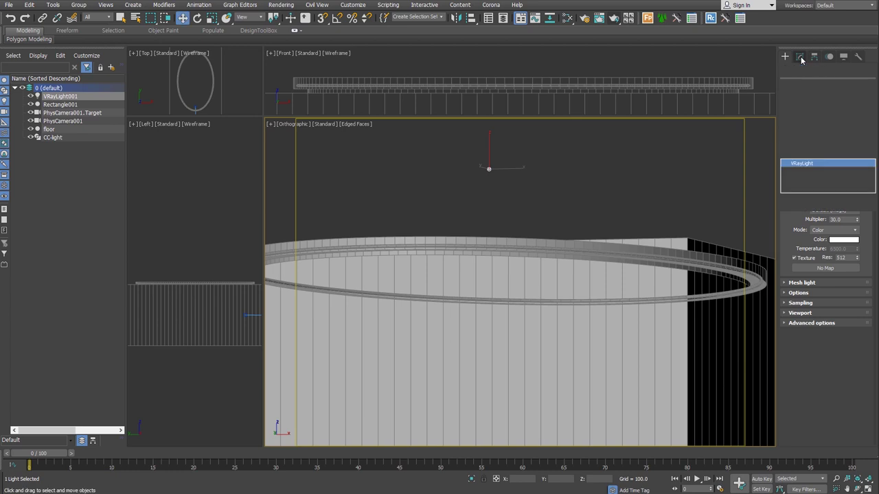
pyautogui.click(799, 56)
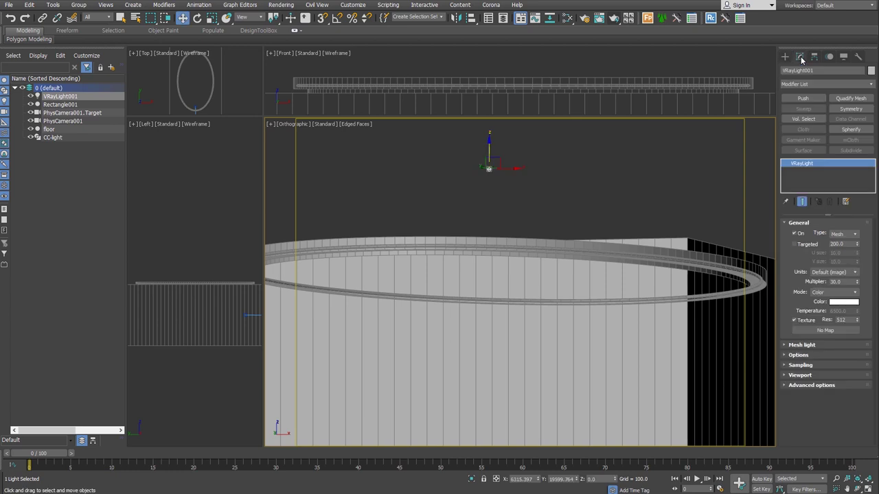
pyautogui.click(816, 345)
pyautogui.click(824, 364)
pyautogui.moveTo(625, 255)
pyautogui.mouseDown(button='middle')
pyautogui.moveTo(569, 247)
pyautogui.moveTo(620, 261)
pyautogui.mouseUp(button='middle')
pyautogui.scroll(5, 579, 257)
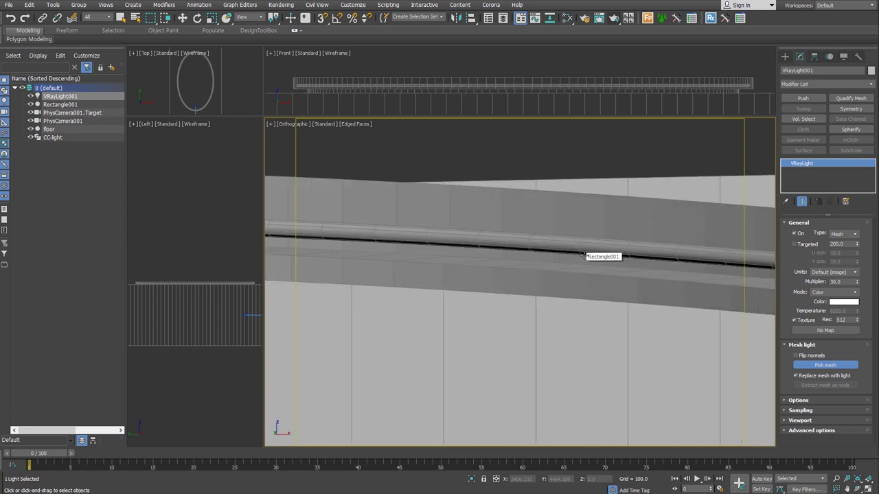
pyautogui.press('F3')
pyautogui.press('F3')
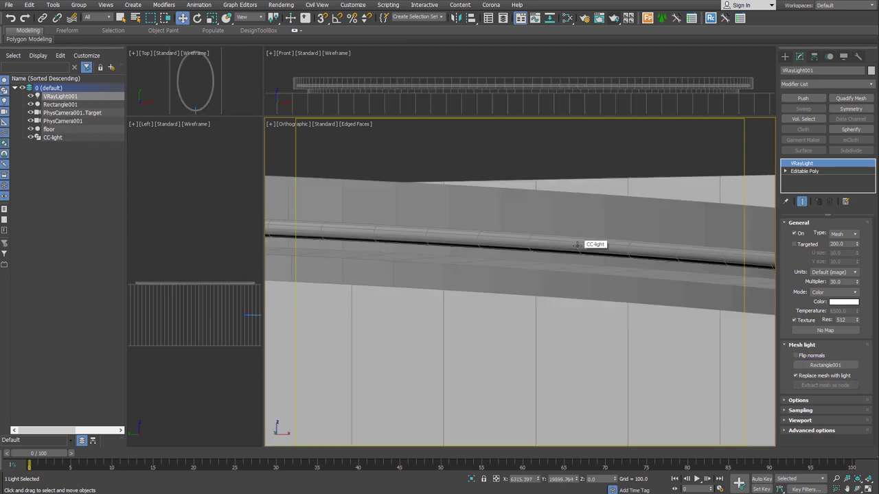
pyautogui.click(578, 245)
pyautogui.press('F3')
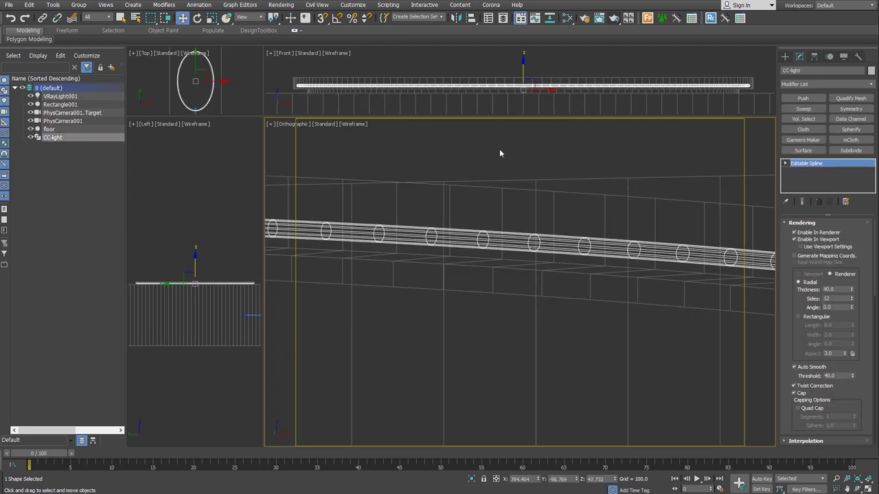
pyautogui.click(825, 365)
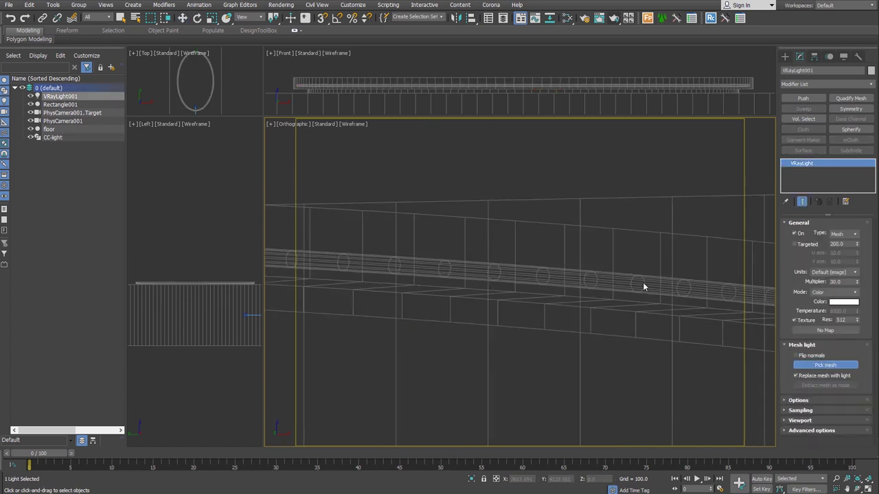
pyautogui.click(638, 282)
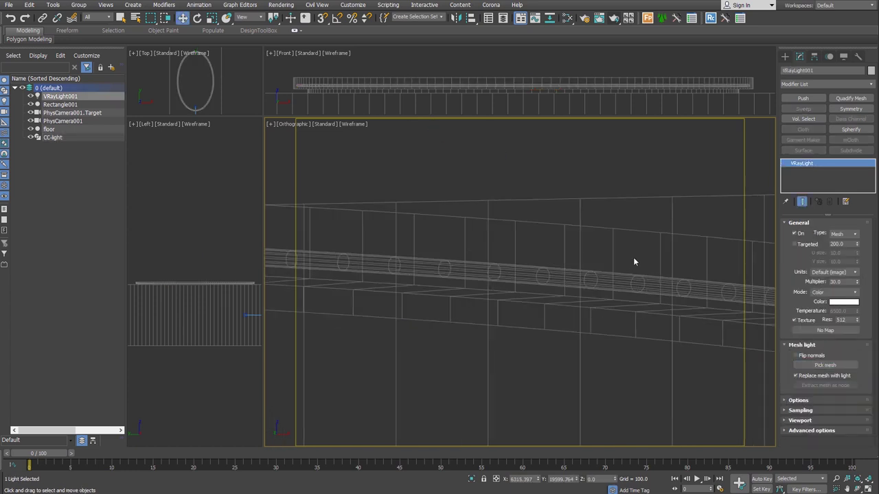
# - Add an Edit Poly modifier to the CC-light tube
pyautogui.click(642, 284)
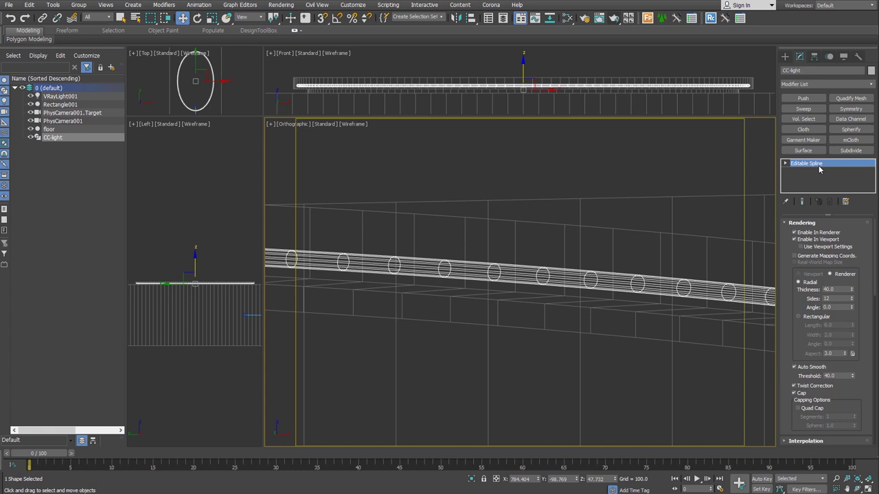
pyautogui.press('e')
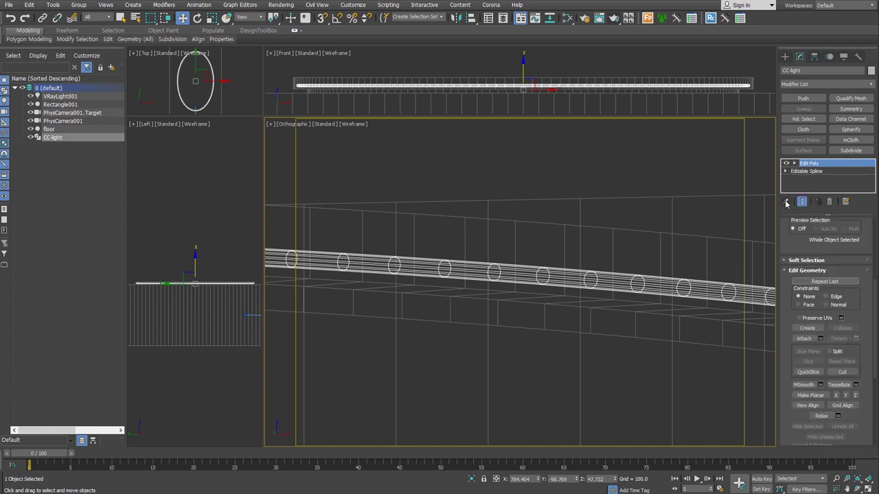
pyautogui.click(567, 166)
pyautogui.moveTo(547, 178)
pyautogui.keyDown('alt'); pyautogui.mouseDown(button='middle')
pyautogui.moveTo(538, 198)
pyautogui.moveTo(448, 131)
pyautogui.mouseUp(button='middle'); pyautogui.keyUp('alt')
# - Pick the CC-light tube as the VRayLight's mesh
pyautogui.click(448, 132)
pyautogui.click(824, 365)
pyautogui.keyDown('alt'); pyautogui.moveTo(728, 288); pyautogui.dragTo(611, 257, button='middle'); pyautogui.keyUp('alt')
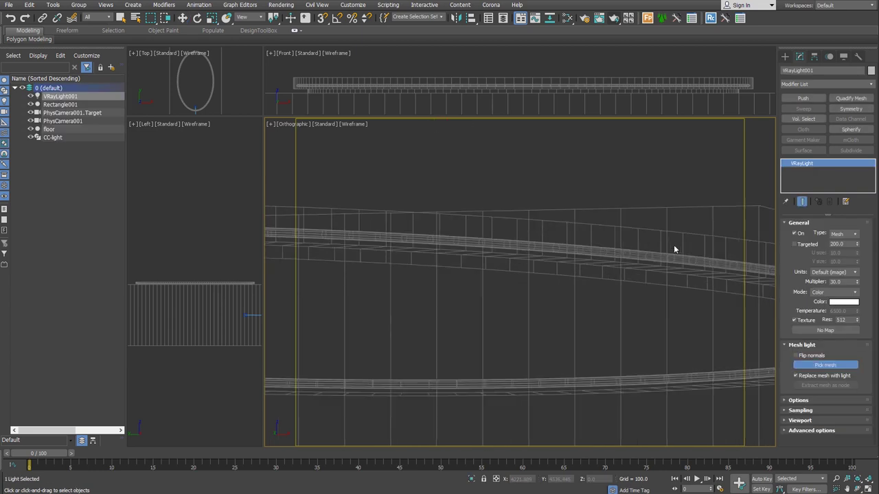
pyautogui.click(620, 263)
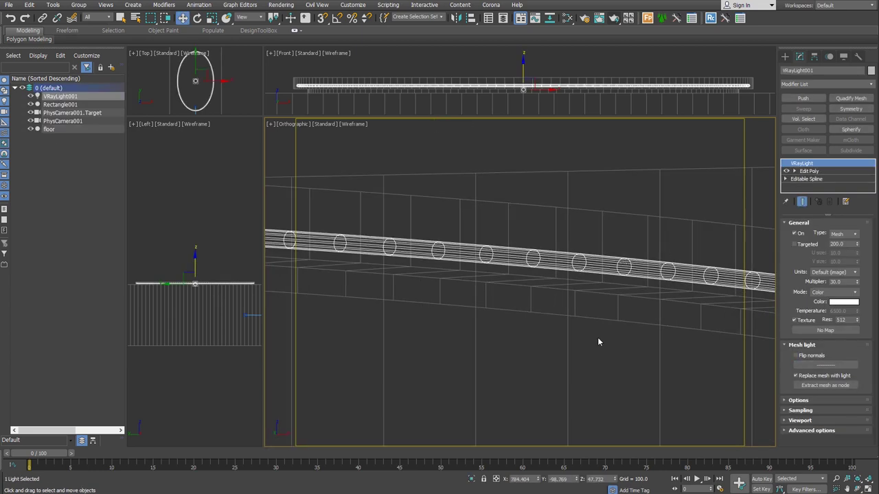
pyautogui.keyDown('alt'); pyautogui.moveTo(598, 341); pyautogui.dragTo(574, 225, button='middle'); pyautogui.keyUp('alt')
pyautogui.click(574, 225)
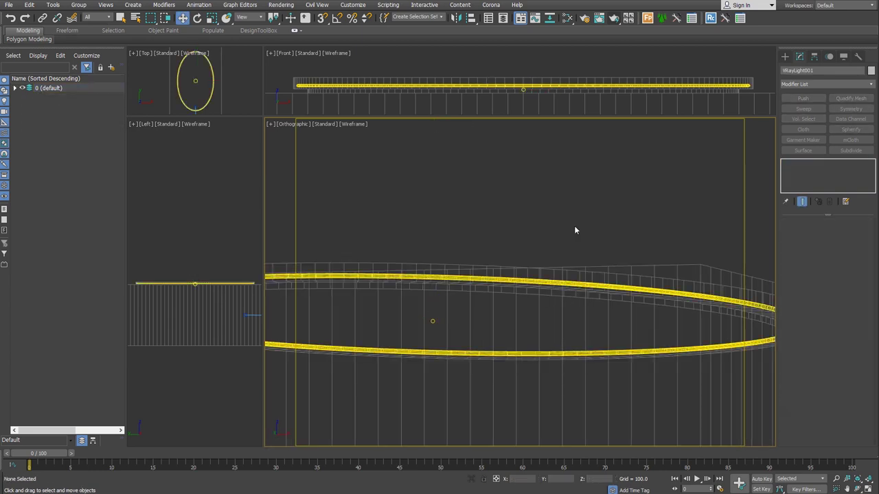
pyautogui.click(609, 353)
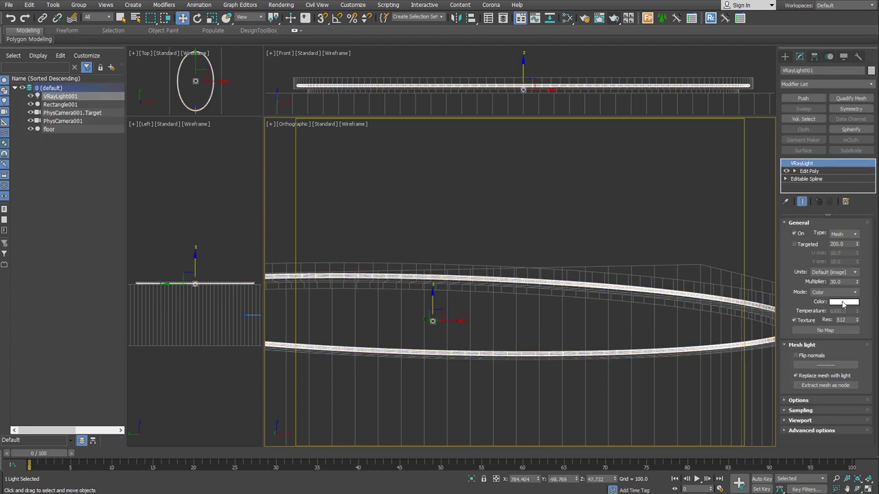
# - Set the light colour mode to Temperature 5500 and look through PhysCamera001
pyautogui.click(849, 293)
pyautogui.click(847, 311)
pyautogui.write('5500')
pyautogui.press('Return')
pyautogui.press('Return')
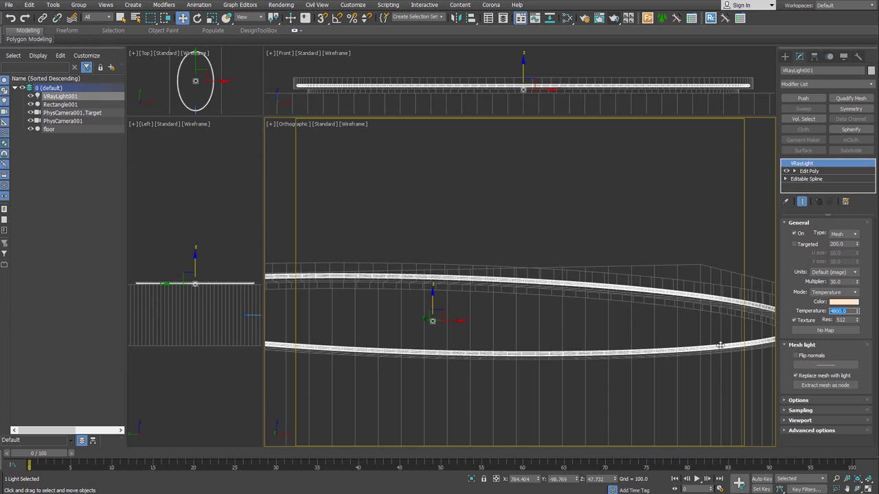
pyautogui.click(633, 216)
pyautogui.press('c')
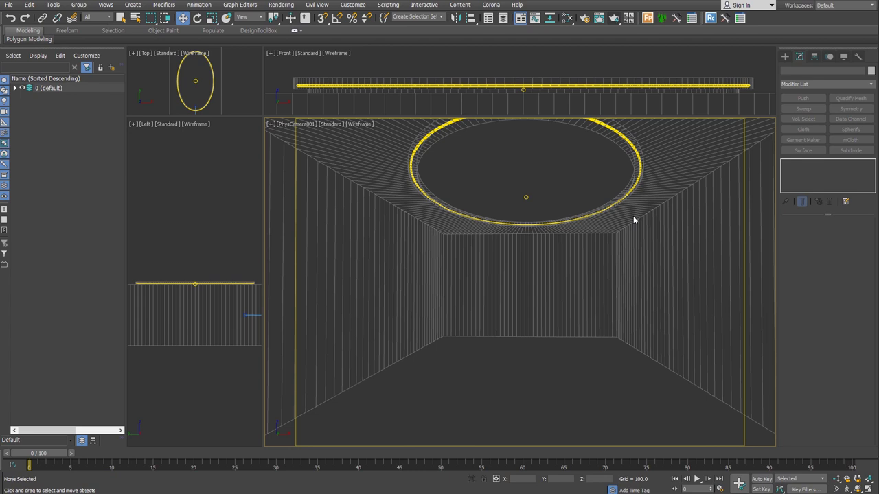
# - Select Rectangle001 and the floor, and bring White_Gloss0.9 into the Slate Material Editor's View1
pyautogui.moveTo(633, 215); pyautogui.dragTo(510, 310)
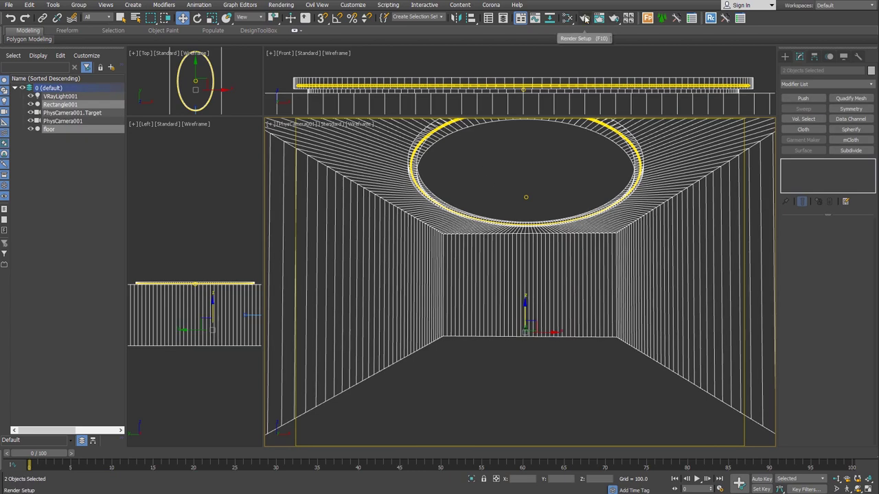
pyautogui.click(567, 17)
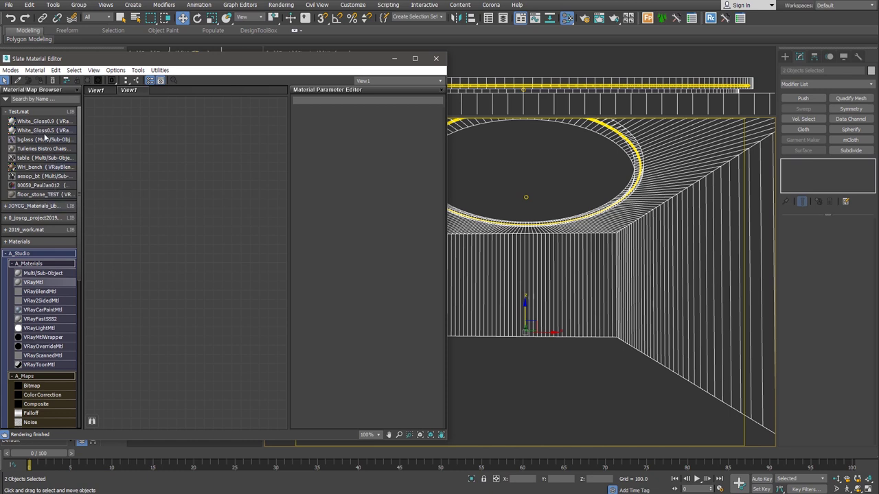
pyautogui.moveTo(41, 121); pyautogui.dragTo(205, 195)
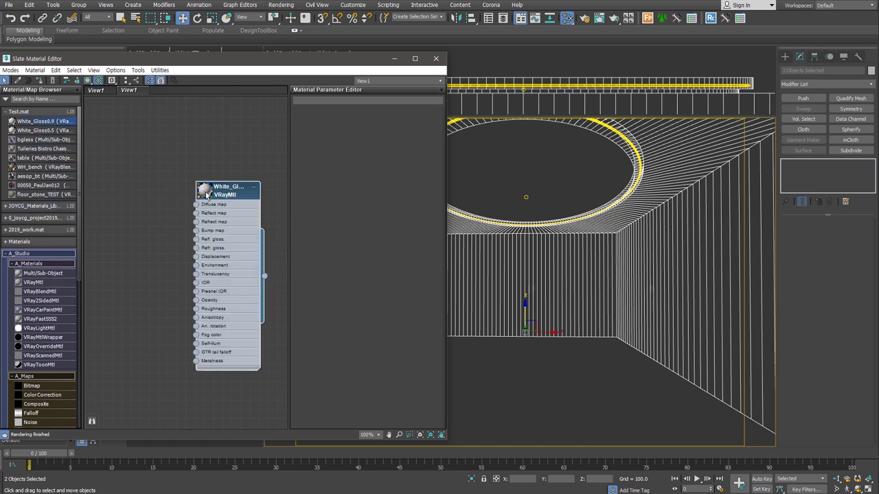
pyautogui.doubleClick(238, 198)
# - Replace it with a White_Gloss0.5 node, hide the node's unused slots, and close the editor
pyautogui.moveTo(42, 130); pyautogui.dragTo(133, 209)
pyautogui.doubleClick(133, 209)
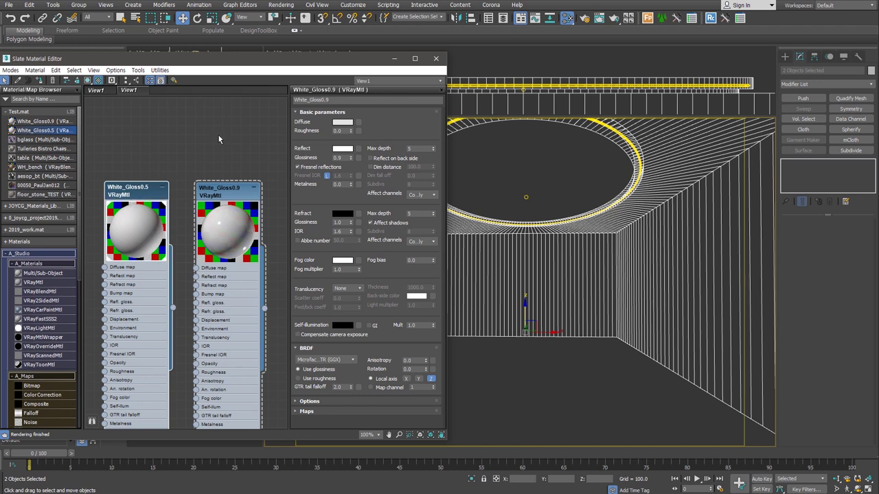
pyautogui.press('Delete')
pyautogui.press('z')
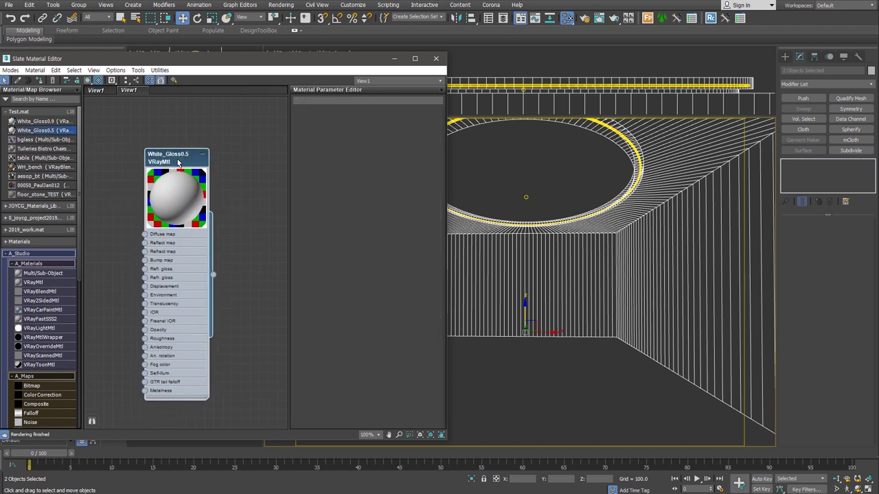
pyautogui.rightClick(194, 271)
pyautogui.click(220, 176)
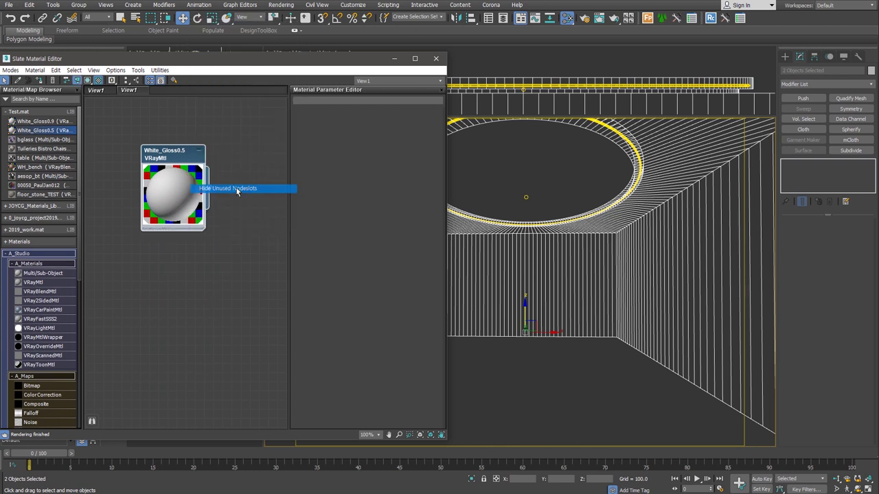
pyautogui.click(394, 59)
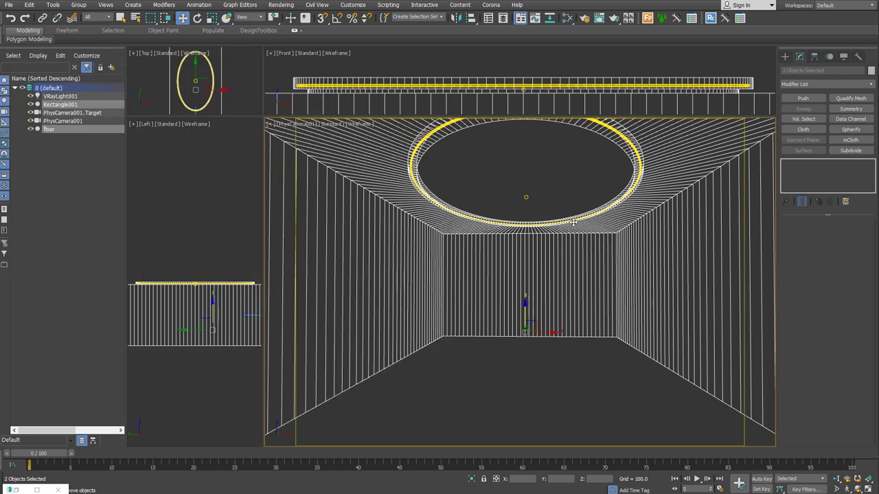
# - Start a V-Ray render of the camera view and shrink the frame buffer window
pyautogui.hotkey('shift', 'q')
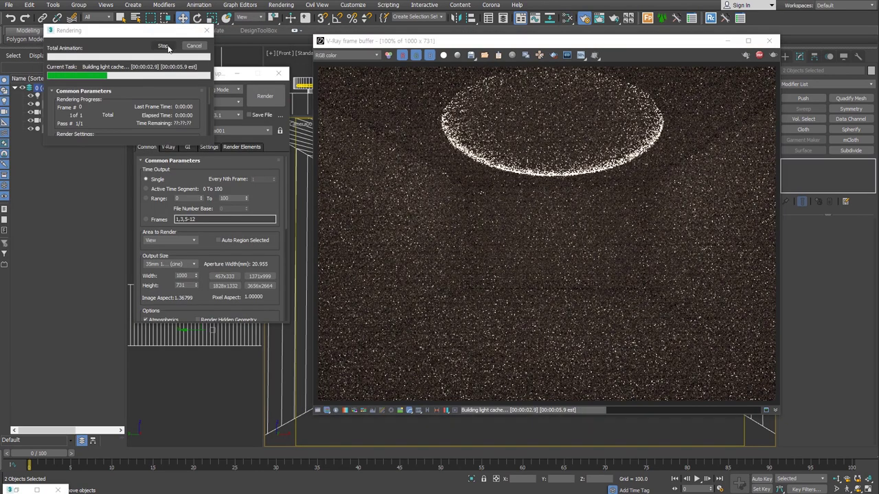
pyautogui.click(745, 59)
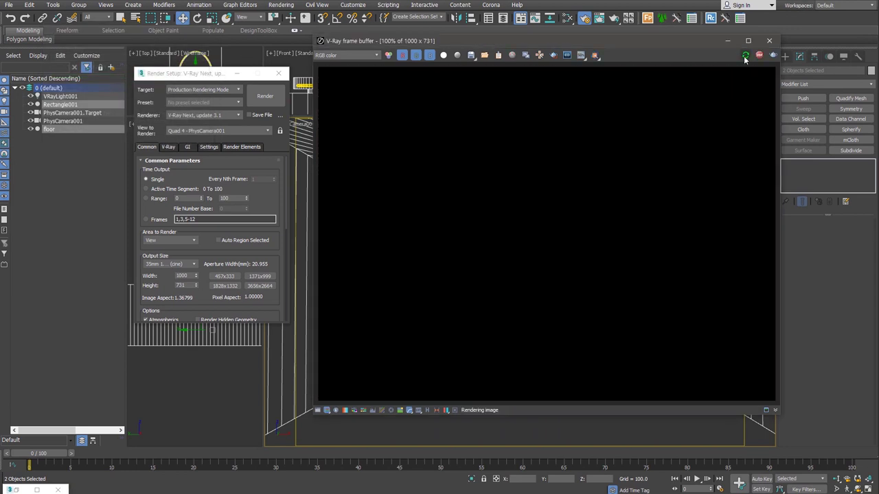
pyautogui.moveTo(452, 45); pyautogui.dragTo(420, 46)
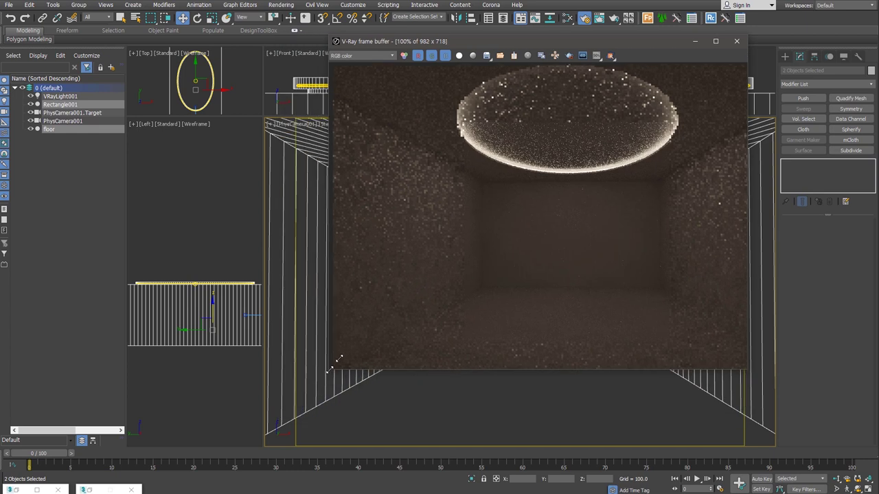
pyautogui.moveTo(279, 413); pyautogui.dragTo(378, 321)
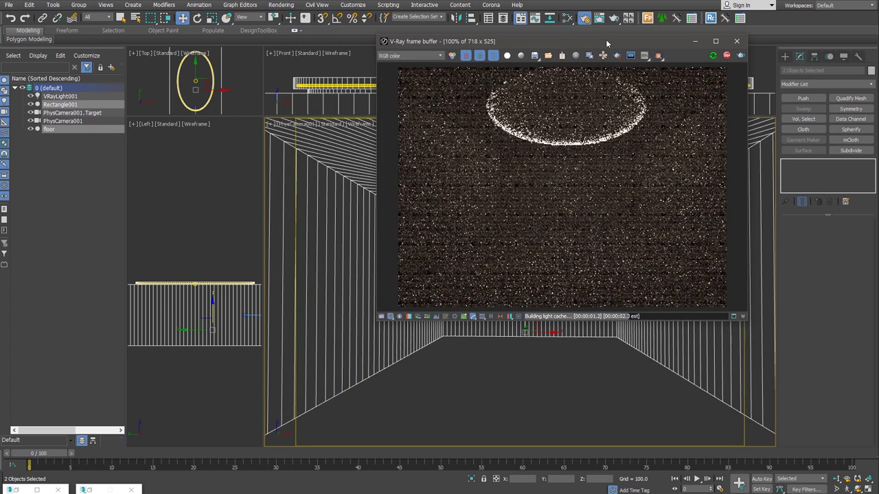
# - Move the frame buffer aside and select the PhysCamera001 physical camera
pyautogui.moveTo(607, 43); pyautogui.dragTo(442, 88)
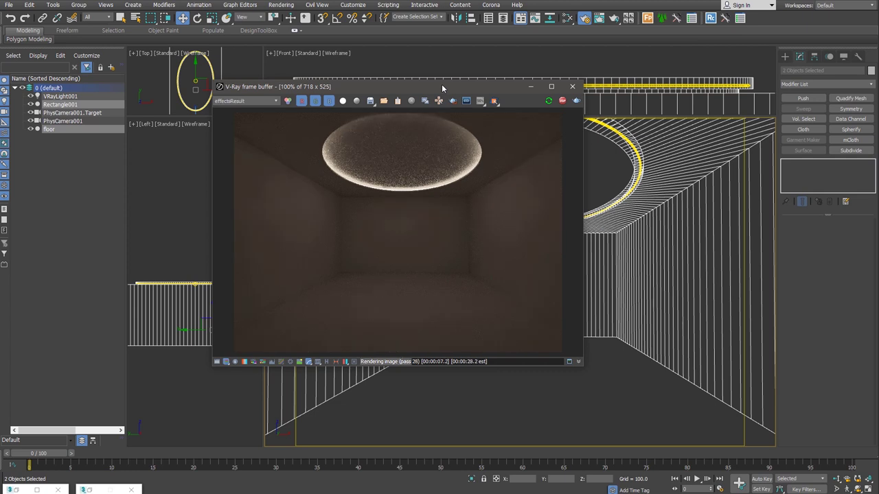
pyautogui.moveTo(419, 88); pyautogui.dragTo(671, 175)
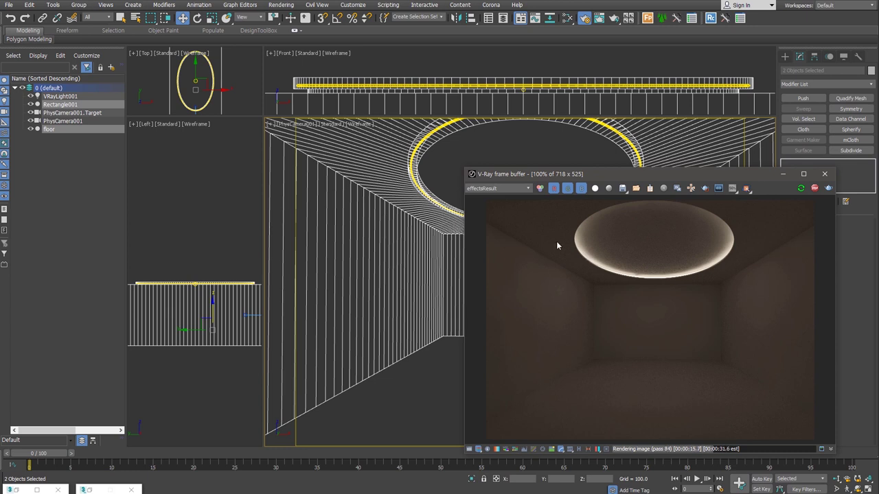
pyautogui.click(307, 125)
pyautogui.click(376, 291)
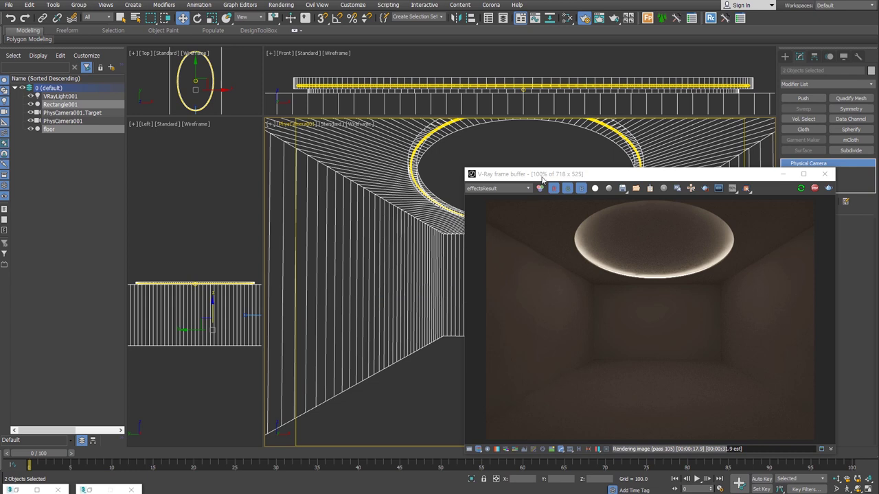
# - Set PhysCamera001's aperture to f/4.0 and shutter duration to 1/30 s, then watch the re-render
pyautogui.moveTo(542, 177); pyautogui.dragTo(369, 151)
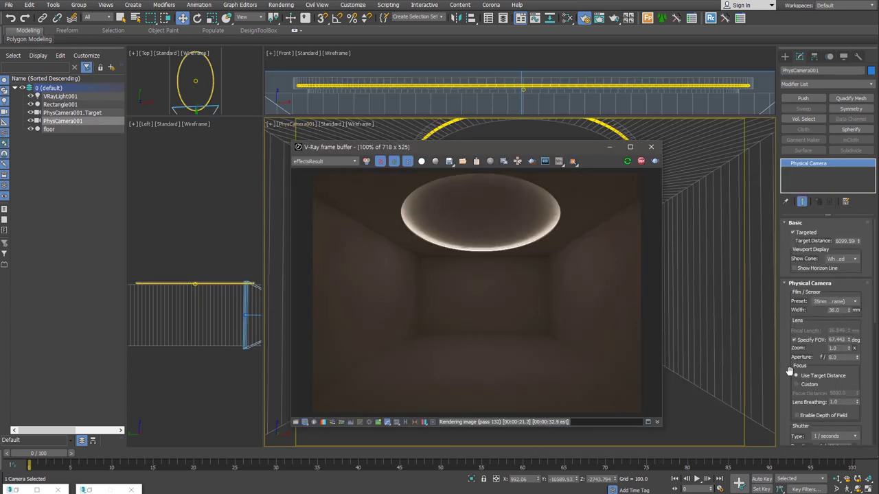
pyautogui.moveTo(789, 371); pyautogui.dragTo(788, 282)
pyautogui.doubleClick(838, 268)
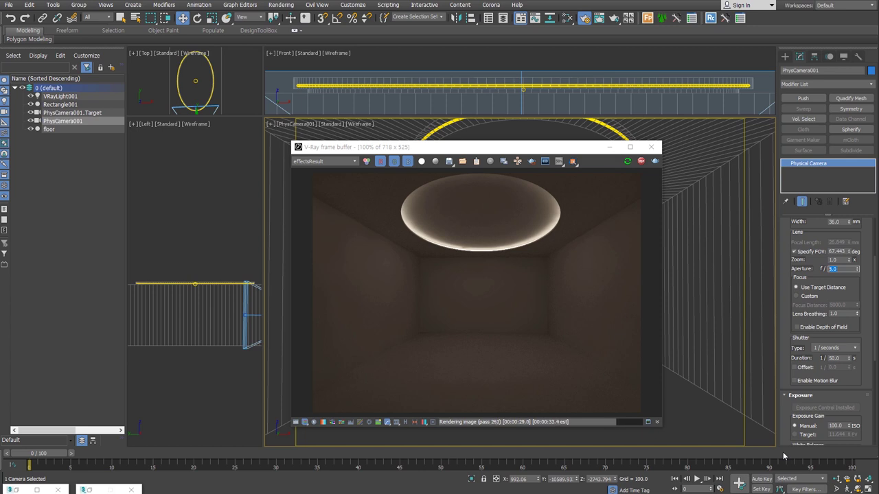
pyautogui.write('4')
pyautogui.press('Return')
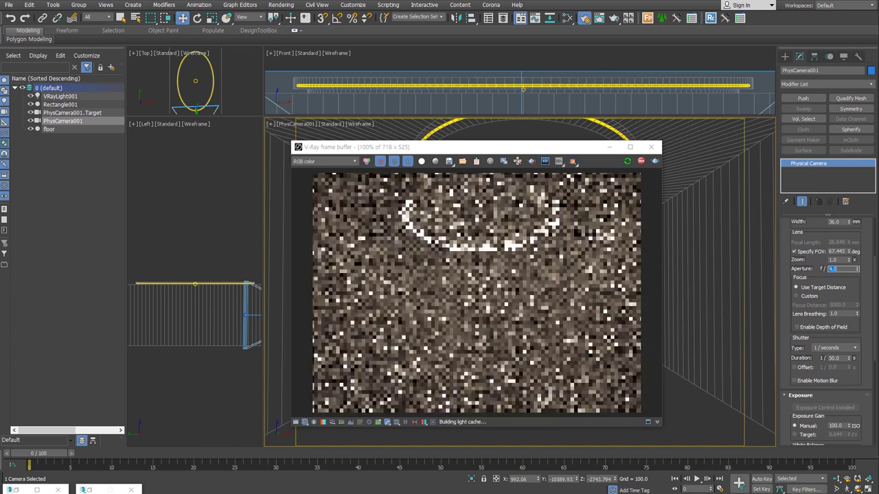
pyautogui.click(844, 358)
pyautogui.write('30')
pyautogui.press('Return')
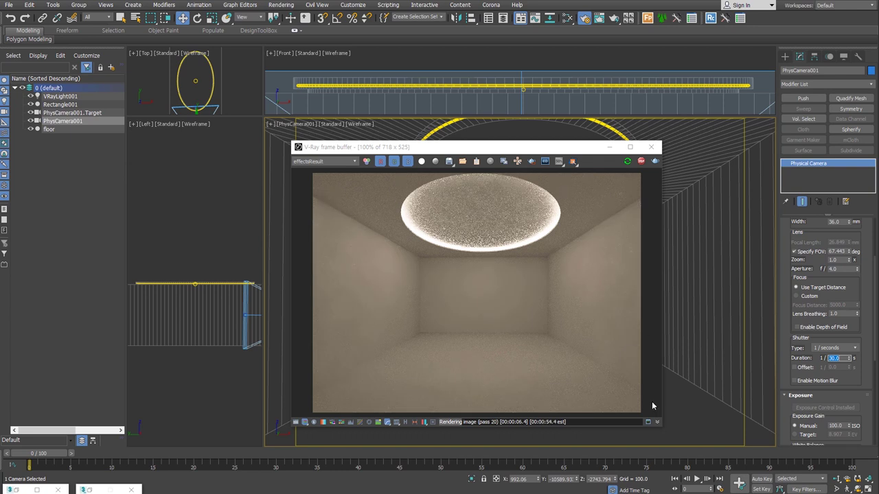
pyautogui.moveTo(569, 147); pyautogui.dragTo(711, 192)
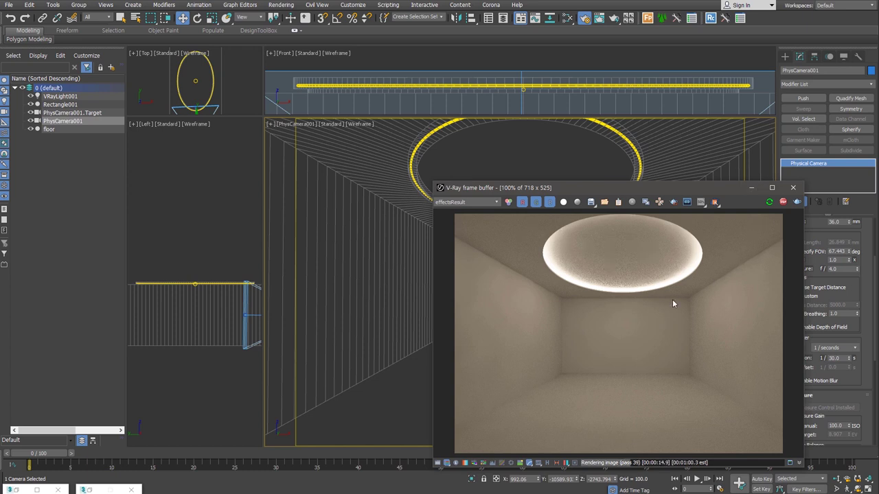
# - Create a Disc-type VRayLight in the Top view near the cove edge
pyautogui.click(793, 187)
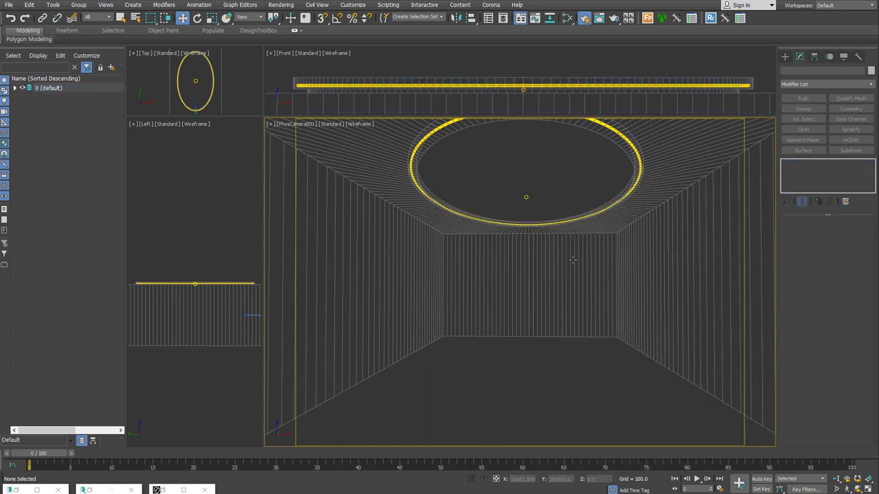
pyautogui.click(785, 57)
pyautogui.click(807, 112)
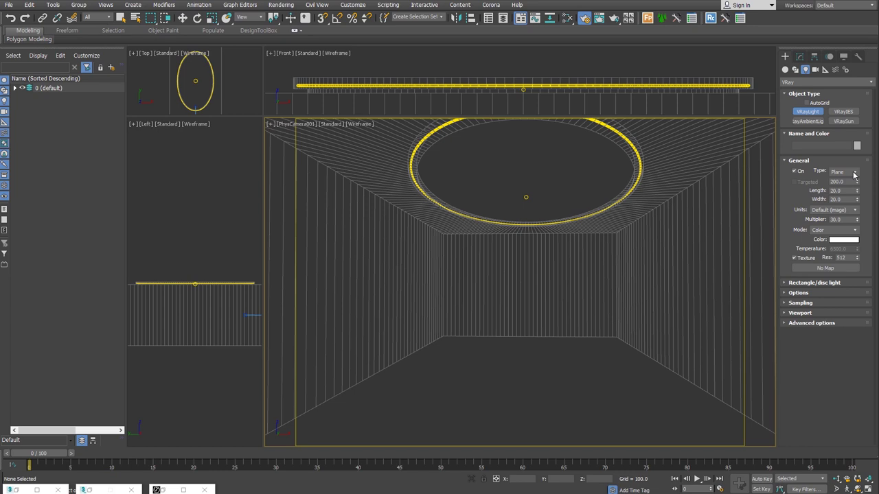
pyautogui.click(854, 171)
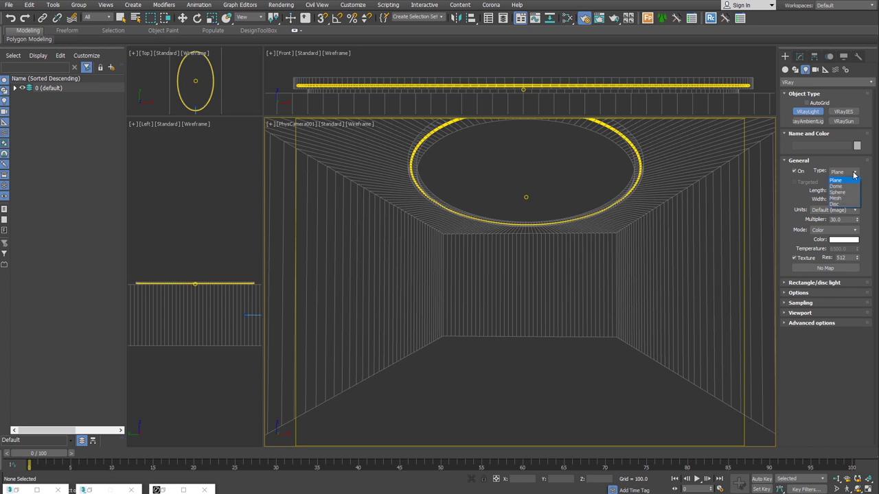
pyautogui.click(850, 204)
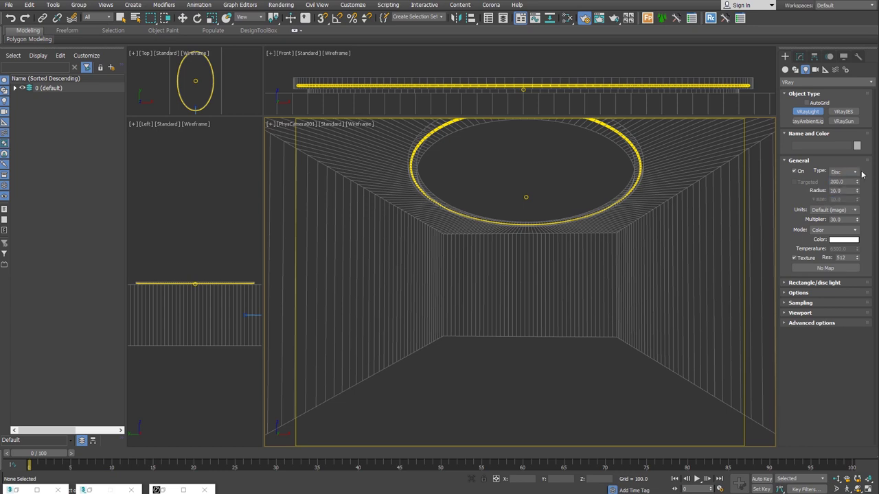
pyautogui.moveTo(323, 160); pyautogui.dragTo(333, 114, button='middle')
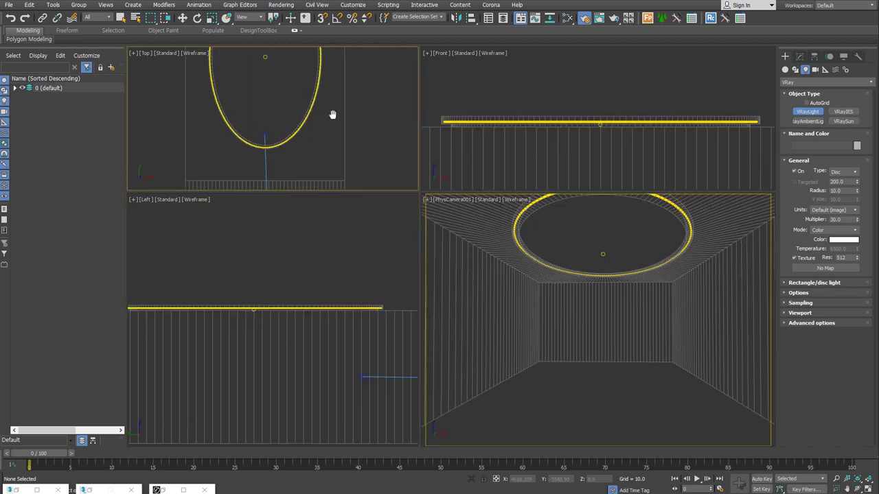
pyautogui.scroll(2, 332, 113)
pyautogui.click(334, 142)
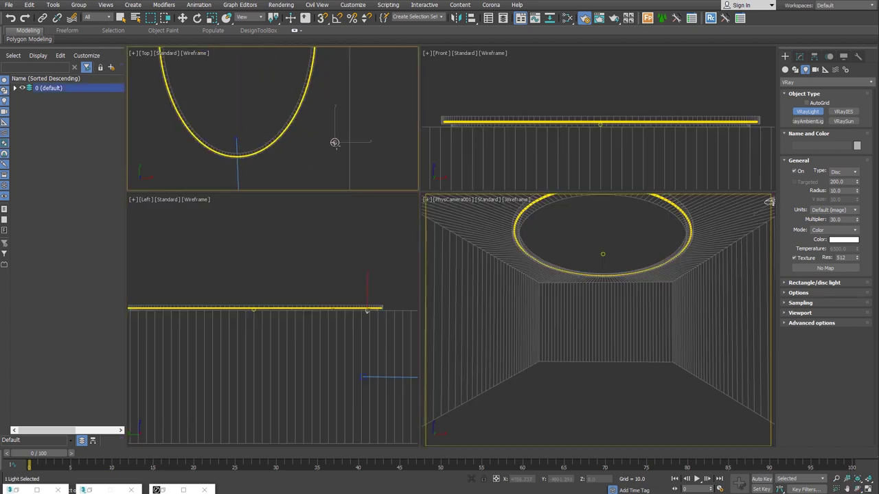
pyautogui.scroll(3, 333, 151)
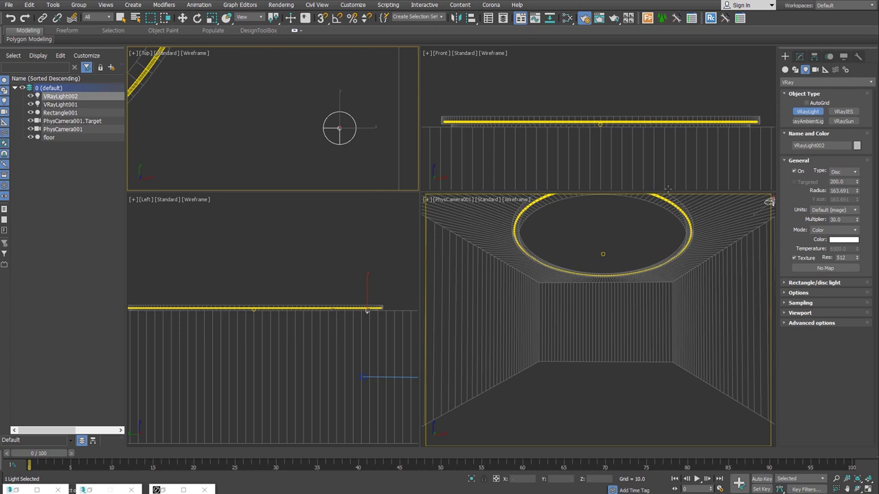
pyautogui.scroll(2, 617, 117)
pyautogui.scroll(1, 631, 118)
pyautogui.scroll(1, 651, 121)
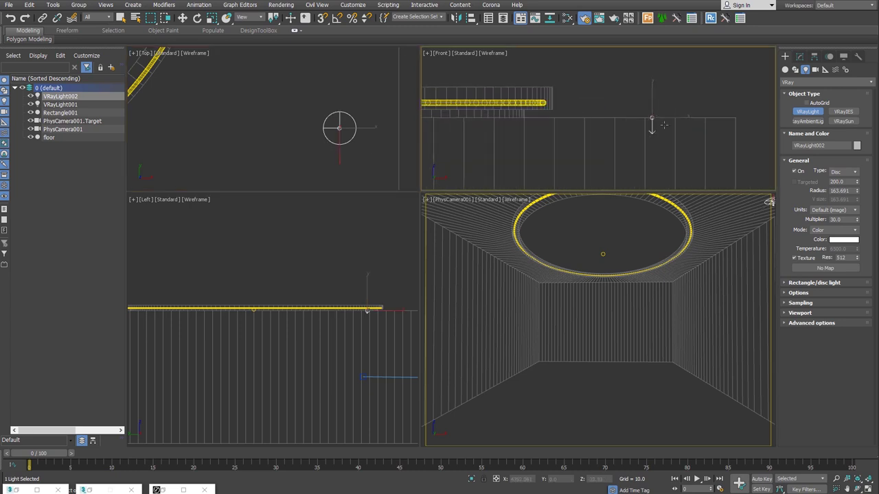
pyautogui.scroll(1, 664, 124)
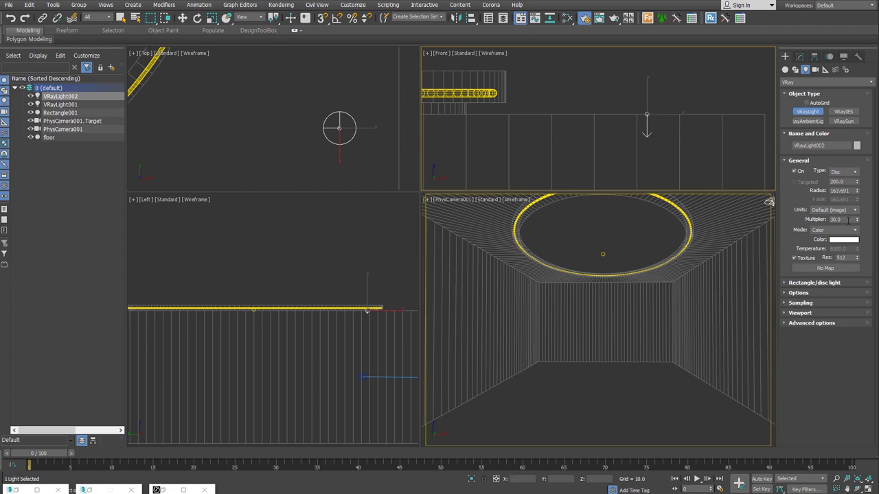
# - Set the light's units to radiant power (W) and its colour to temperature 5800
pyautogui.click(850, 210)
pyautogui.click(851, 236)
pyautogui.click(855, 232)
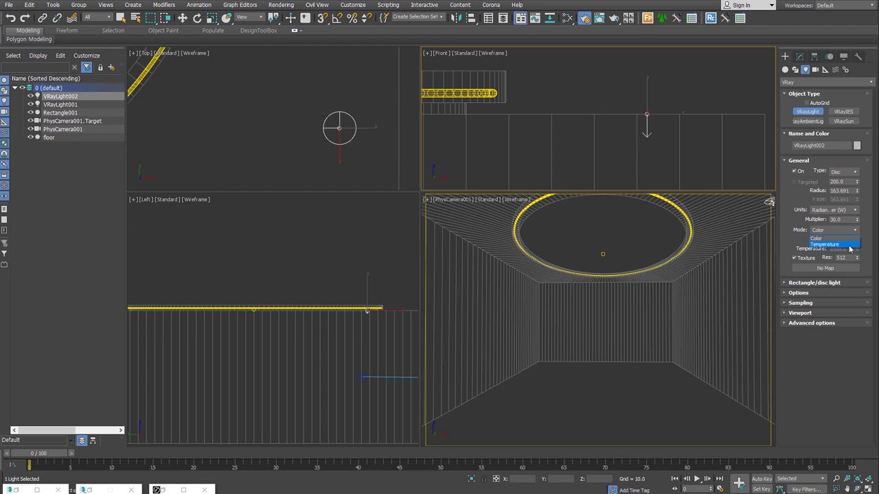
pyautogui.click(850, 245)
pyautogui.write('00')
pyautogui.press('Return')
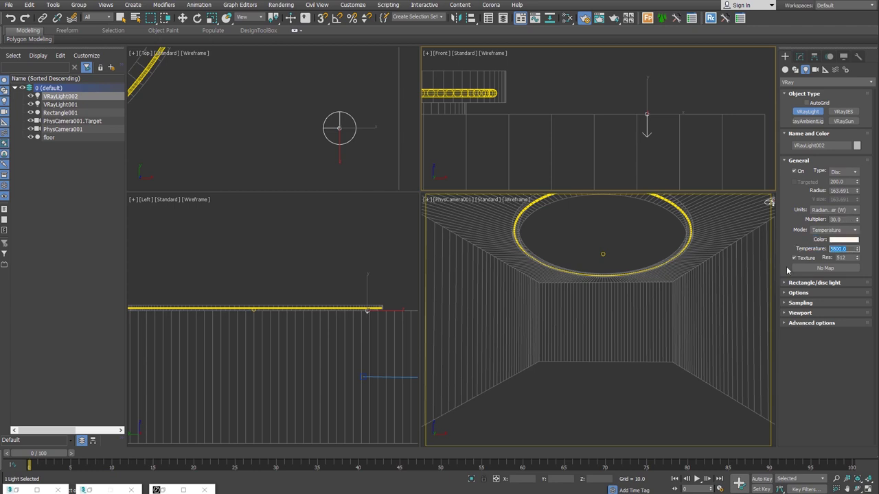
# - Give the disc light directional 0.5, Always preview and radius 50, then nudge it down
pyautogui.click(823, 283)
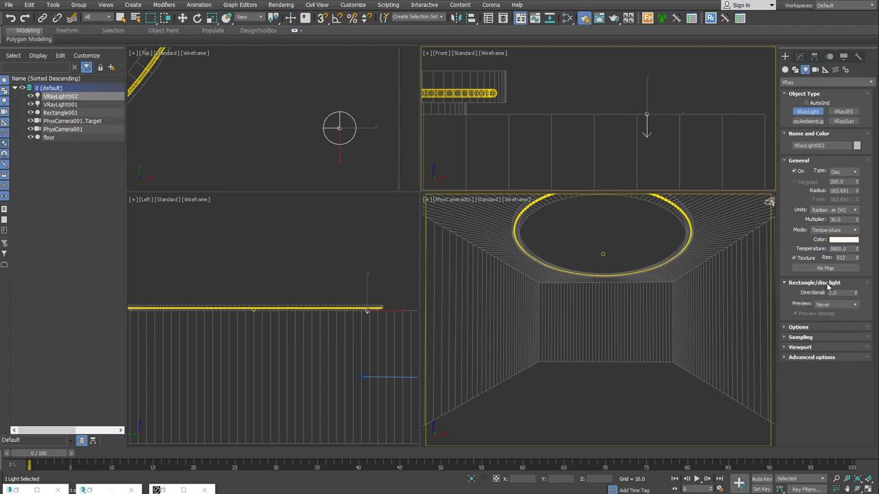
pyautogui.doubleClick(845, 293)
pyautogui.write('0.5')
pyautogui.click(835, 305)
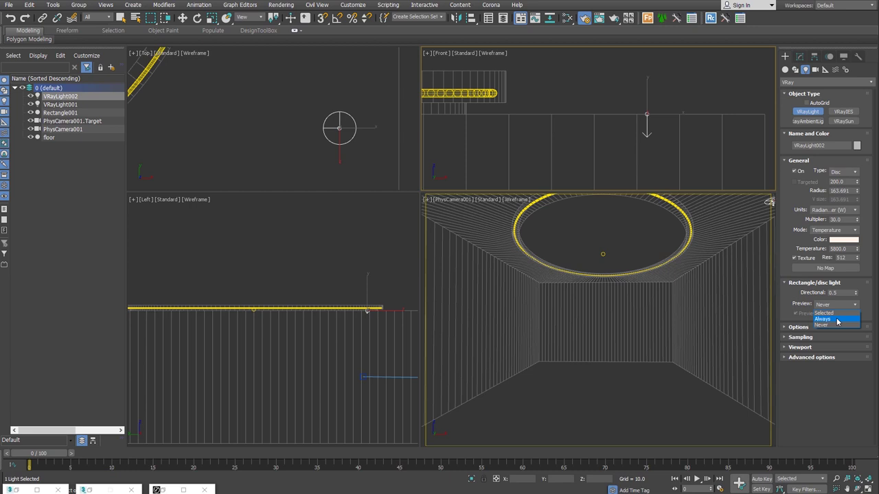
pyautogui.click(837, 320)
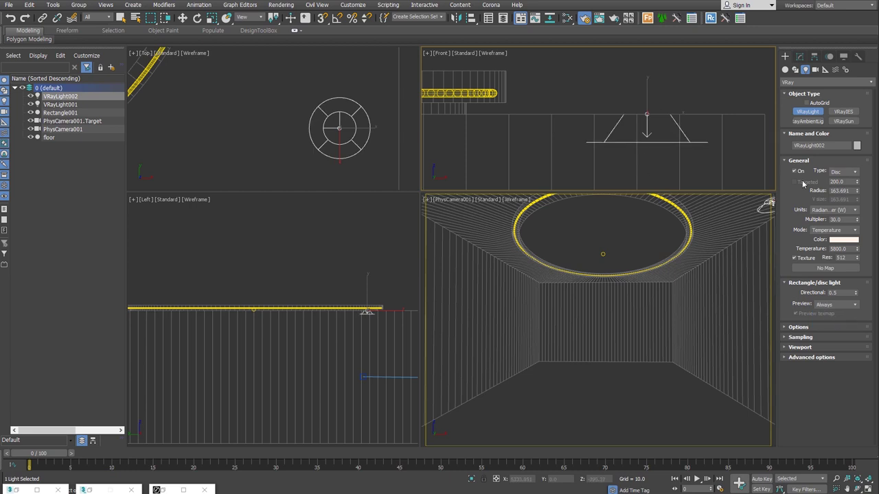
pyautogui.write('50')
pyautogui.press('Return')
pyautogui.press('w')
pyautogui.moveTo(647, 90); pyautogui.dragTo(648, 95)
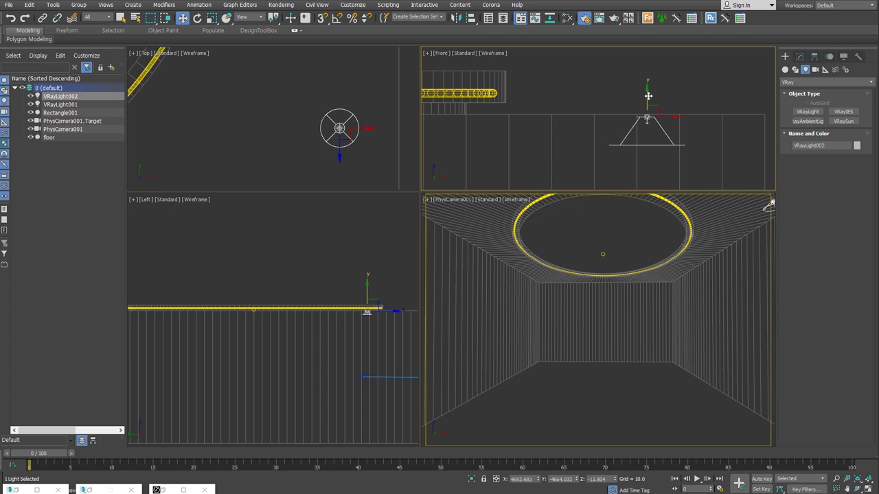
# - Position the disc light beside the cove, re-render, and copy it along the oval's right side
pyautogui.scroll(-5, 360, 149)
pyautogui.moveTo(364, 149); pyautogui.dragTo(361, 155)
pyautogui.hotkey('shift', 'q')
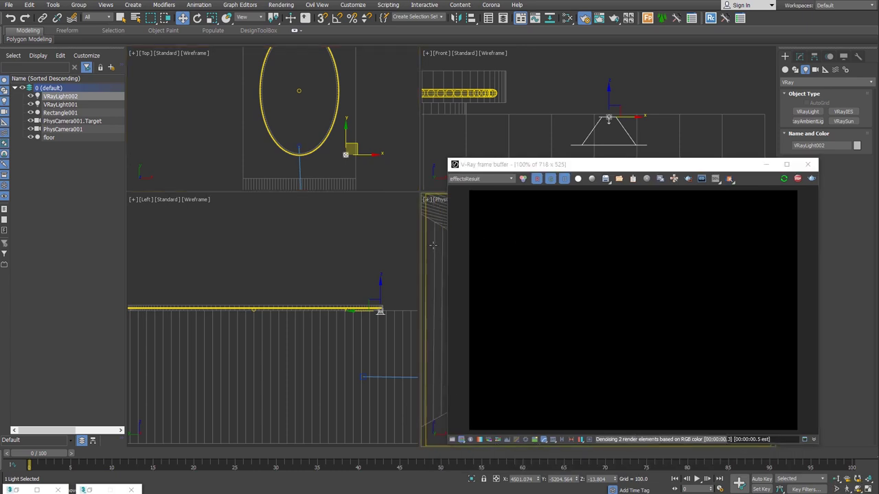
pyautogui.press('F10')
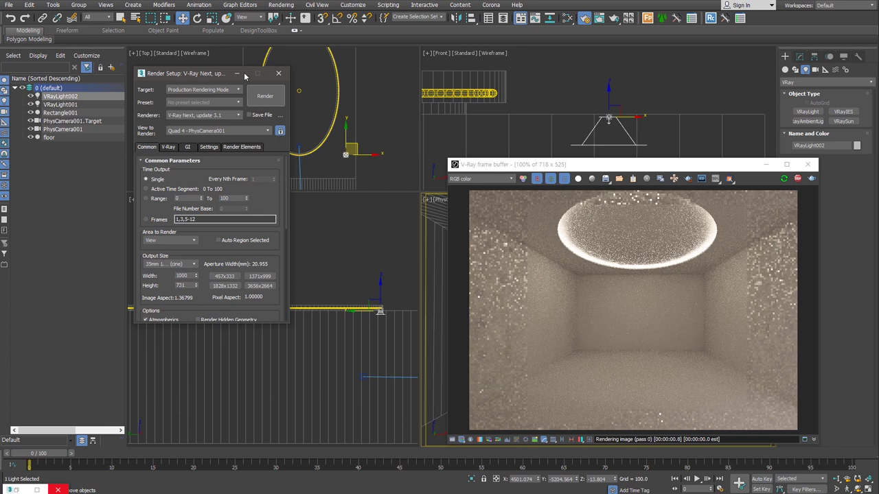
pyautogui.click(278, 73)
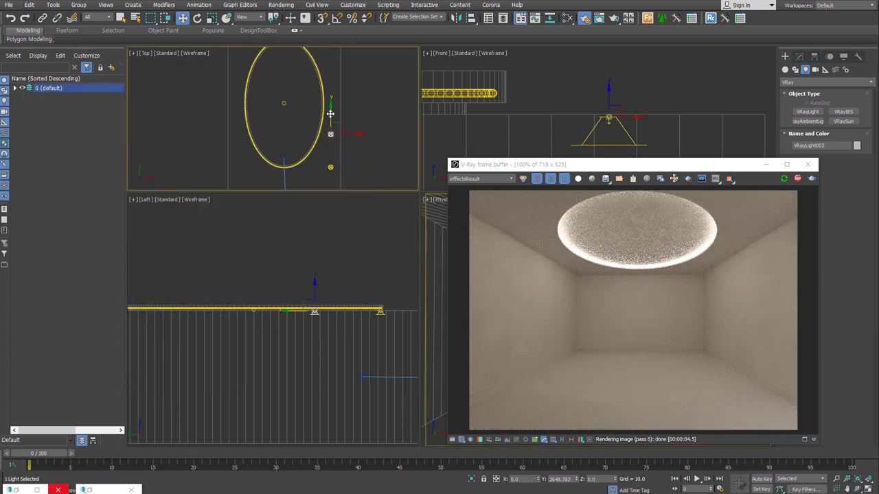
pyautogui.keyDown('shift'); pyautogui.moveTo(330, 113); pyautogui.dragTo(332, 115); pyautogui.keyUp('shift')
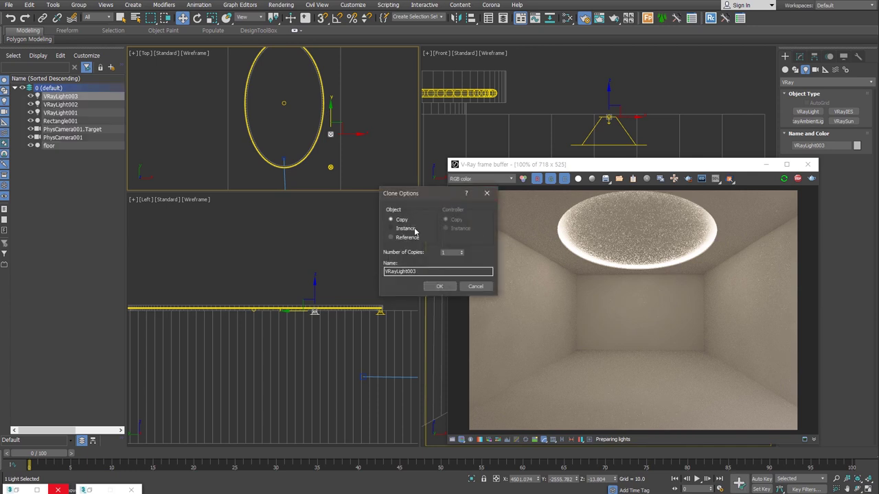
pyautogui.click(445, 285)
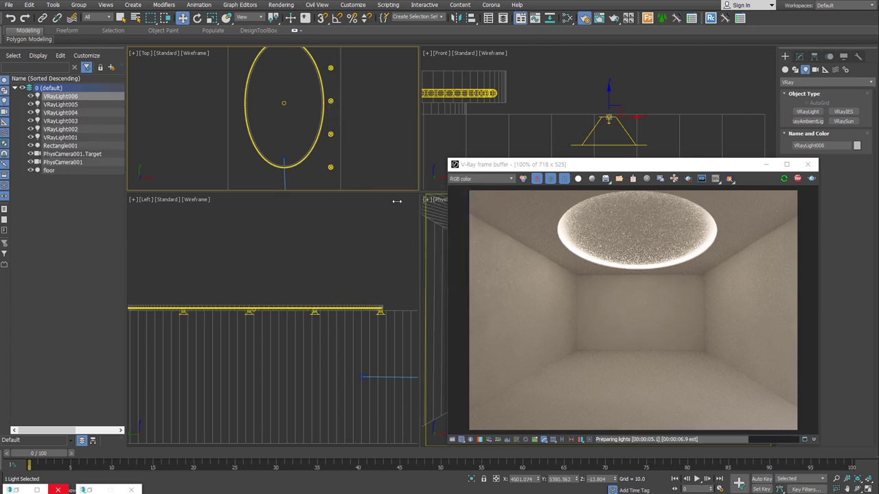
# - Shift-move copies of the five right-side lights over to the oval's left side
pyautogui.scroll(-2, 332, 142)
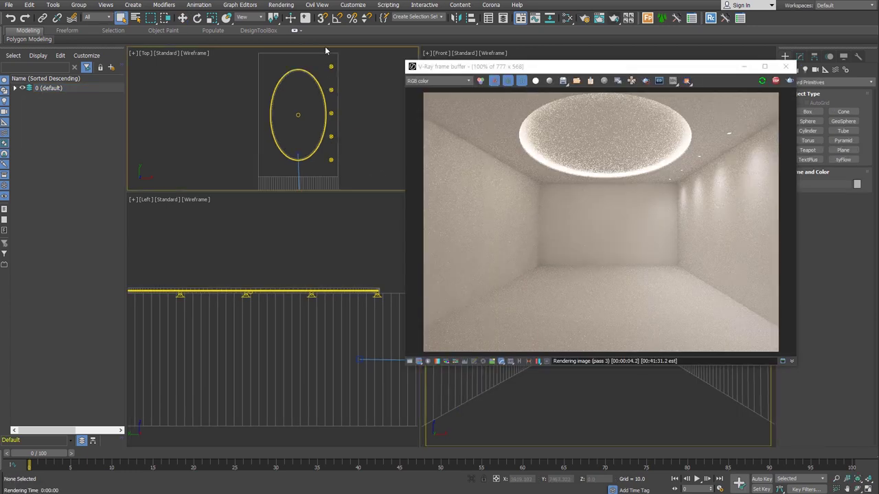
pyautogui.moveTo(326, 59); pyautogui.dragTo(348, 168)
pyautogui.rightClick(336, 119)
pyautogui.click(352, 124)
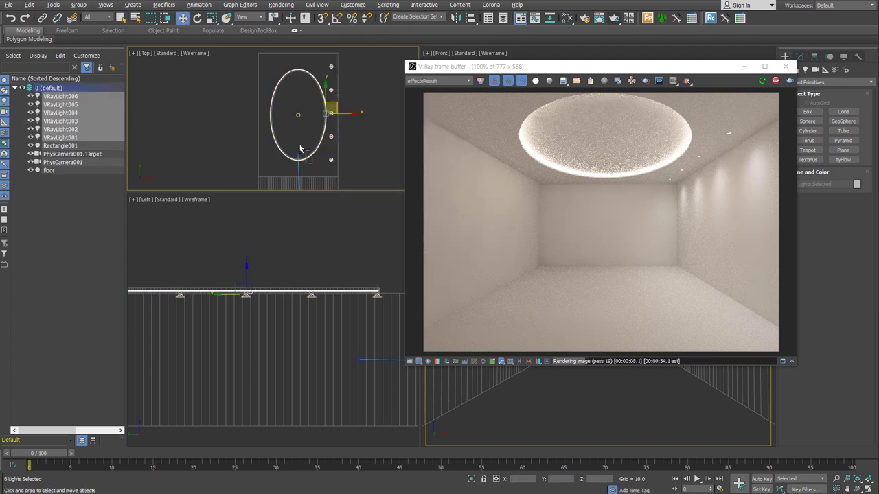
pyautogui.keyDown('shift'); pyautogui.moveTo(350, 112); pyautogui.dragTo(288, 112); pyautogui.keyUp('shift')
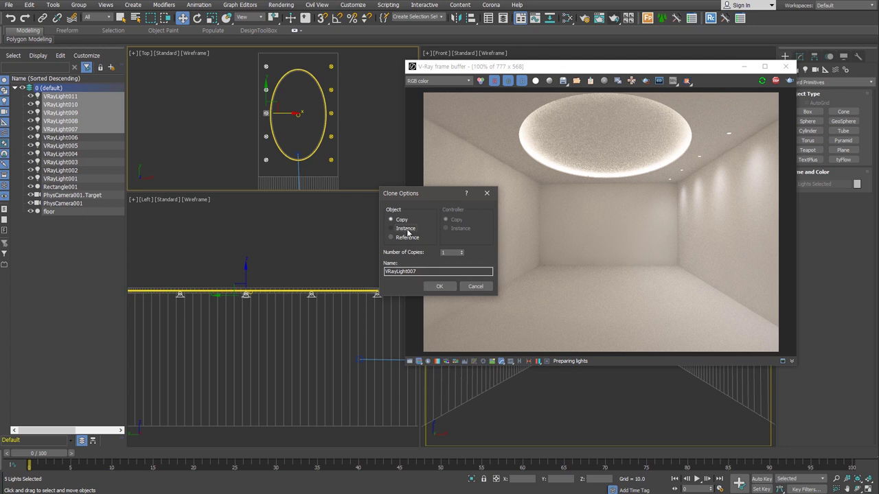
pyautogui.click(441, 286)
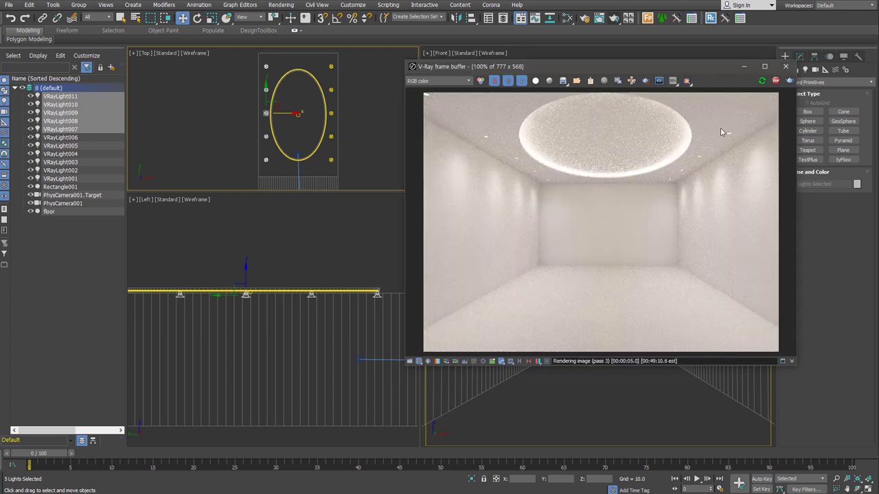
pyautogui.moveTo(668, 66); pyautogui.dragTo(437, 119)
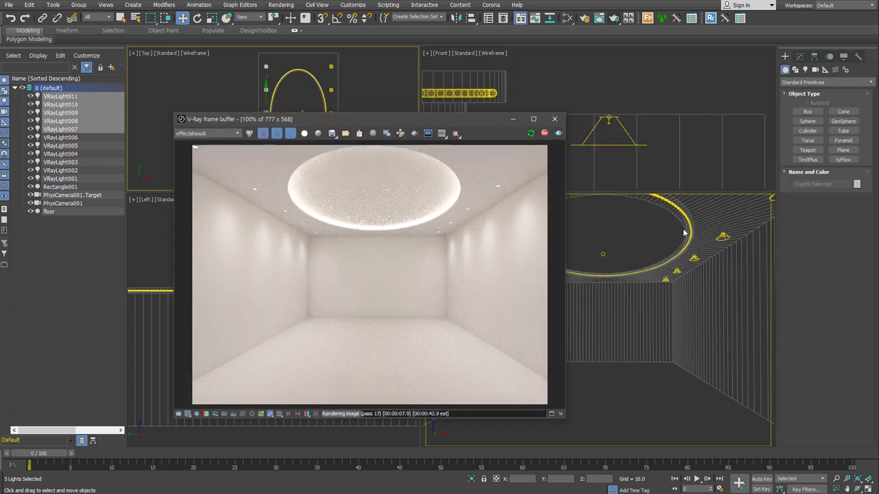
# - Drop VRayLight001's multiplier from 30 to 20, then to 15, and select VRayLight002
pyautogui.click(601, 254)
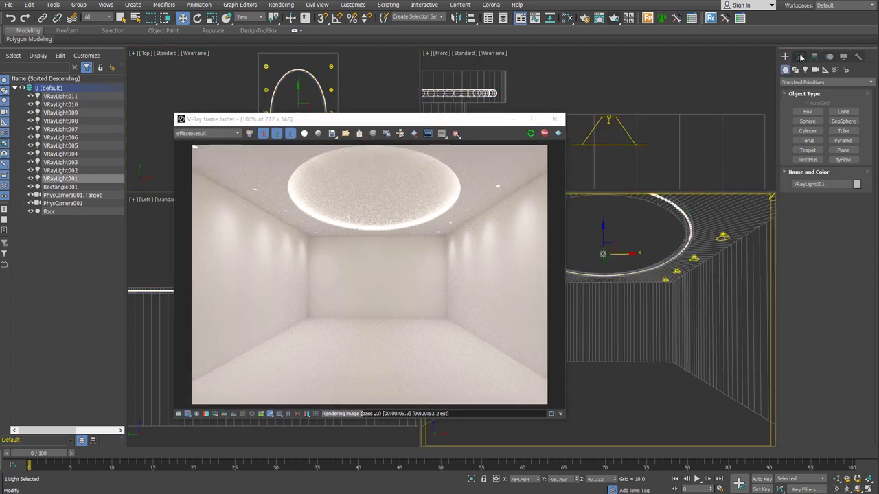
pyautogui.click(800, 58)
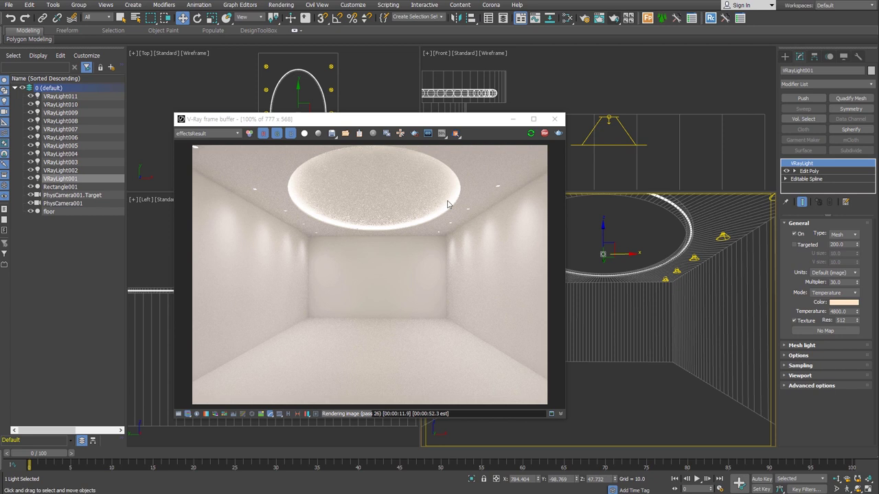
pyautogui.doubleClick(846, 282)
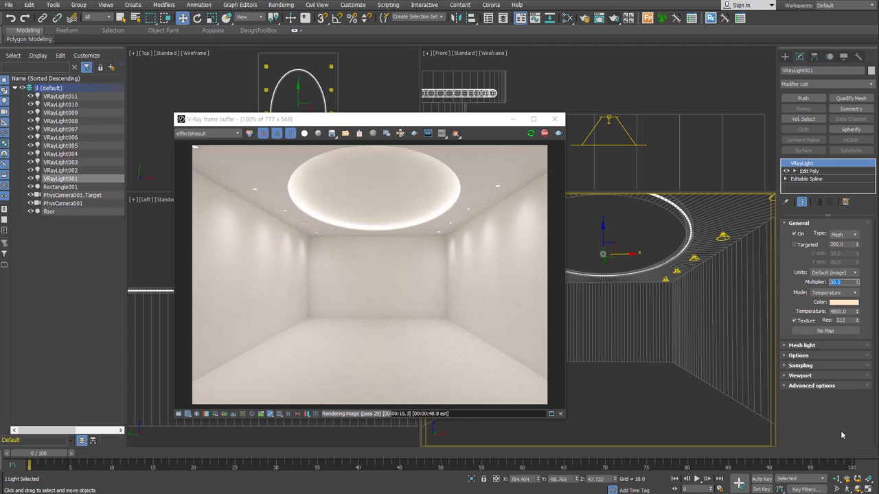
pyautogui.write('20')
pyautogui.press('Return')
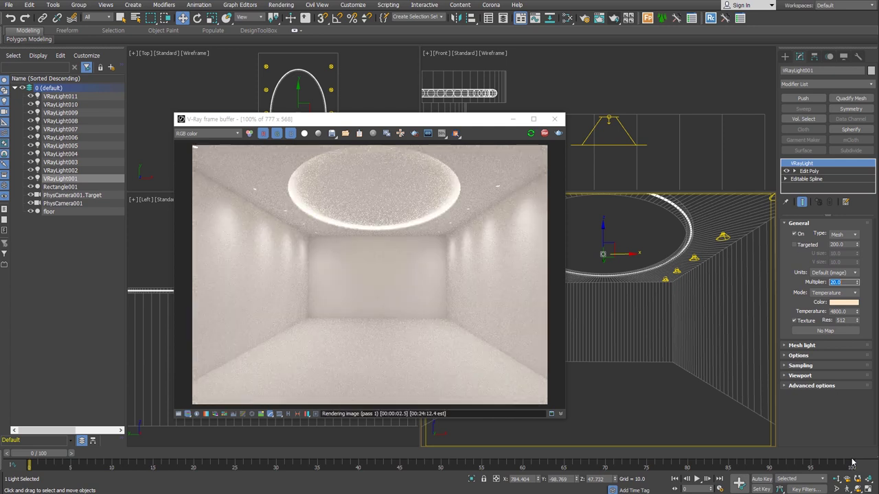
pyautogui.write('15')
pyautogui.press('Return')
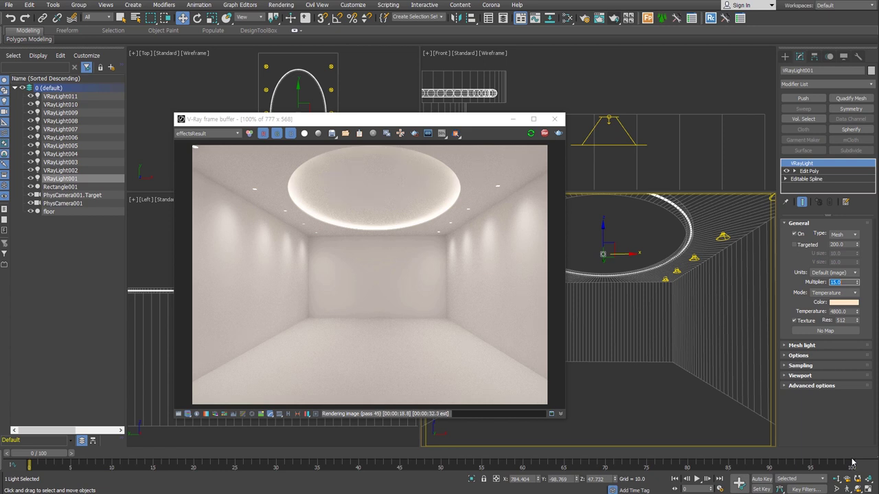
pyautogui.click(708, 274)
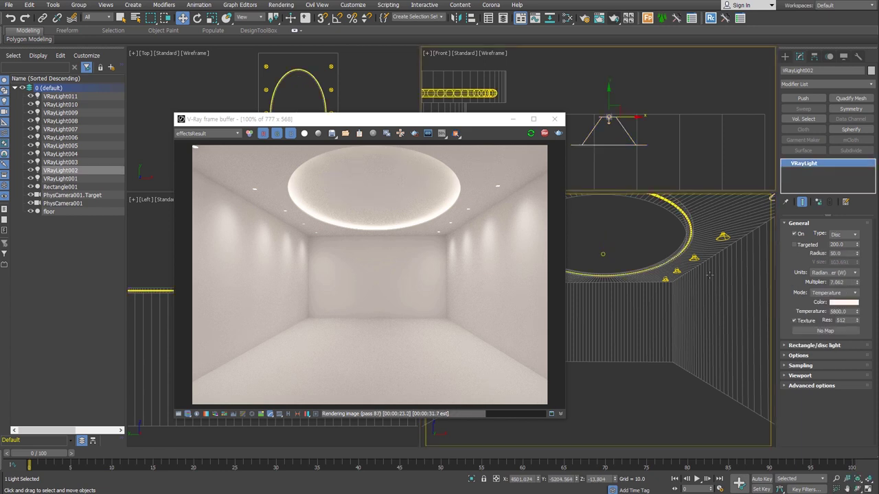
# - Turn on Invisible in VRayLight002's options
pyautogui.click(817, 345)
pyautogui.click(800, 386)
pyautogui.click(808, 361)
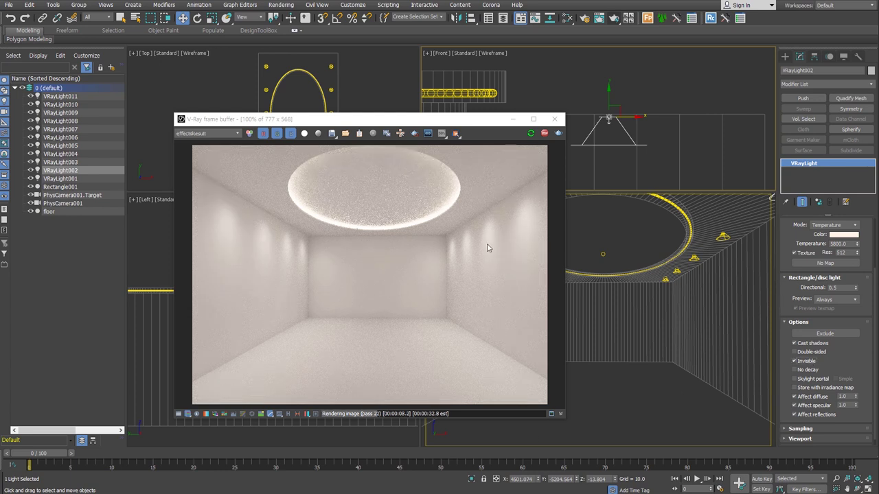
# - Reselect VRayLight001 and open its Edit Poly sub-object levels
pyautogui.click(621, 273)
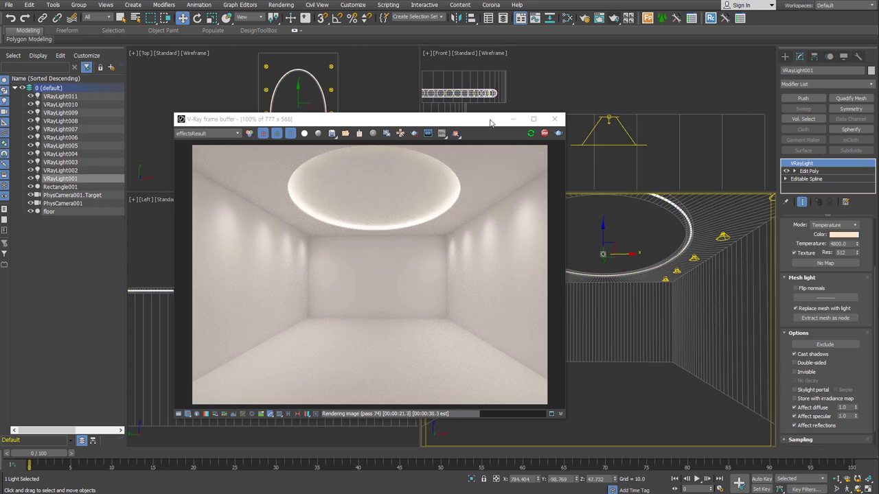
pyautogui.moveTo(490, 122); pyautogui.dragTo(520, 173)
pyautogui.click(810, 171)
pyautogui.click(794, 171)
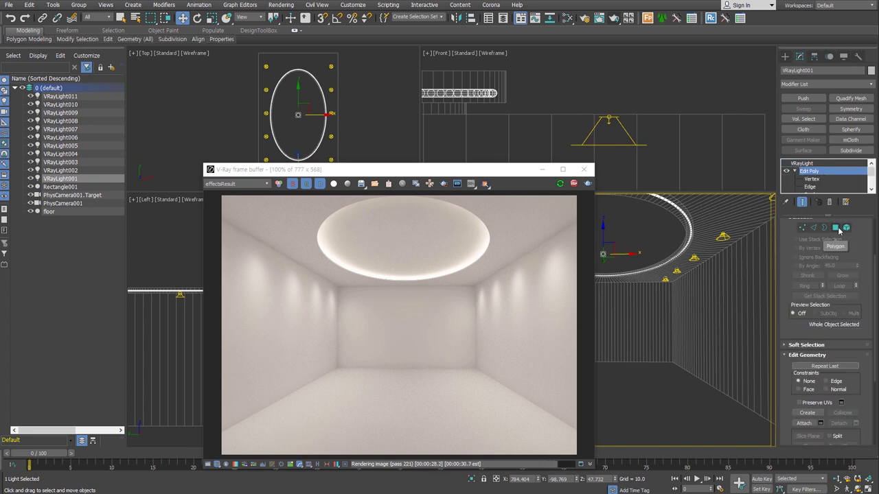
# - Scale the oval light's mesh element to 89%, undo it, and deselect everything
pyautogui.click(846, 227)
pyautogui.click(306, 103)
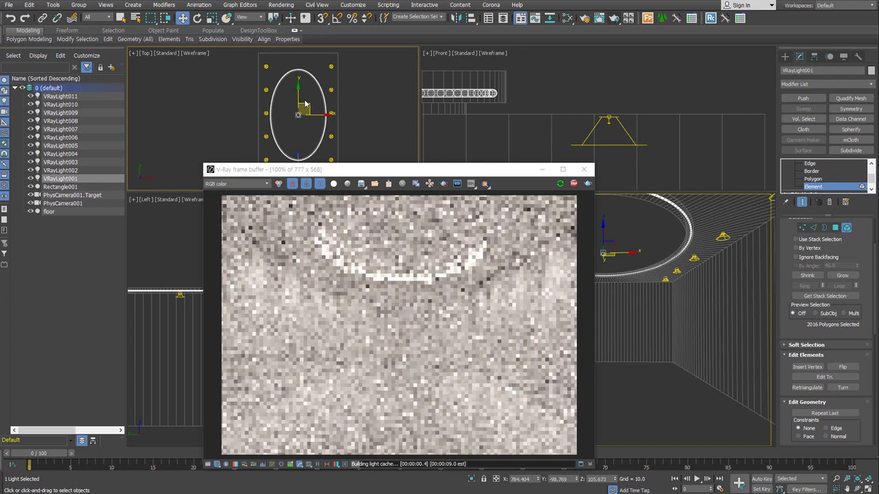
pyautogui.press('r')
pyautogui.moveTo(305, 103); pyautogui.dragTo(304, 109)
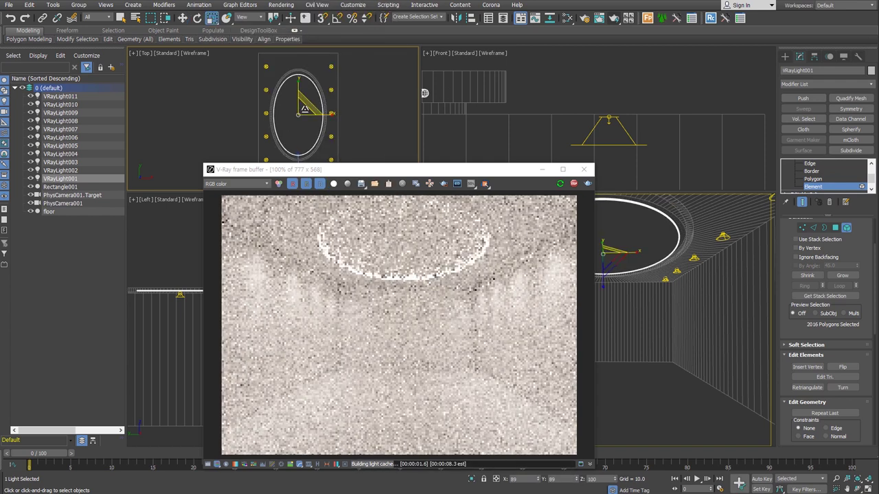
pyautogui.hotkey('ctrl', 'z')
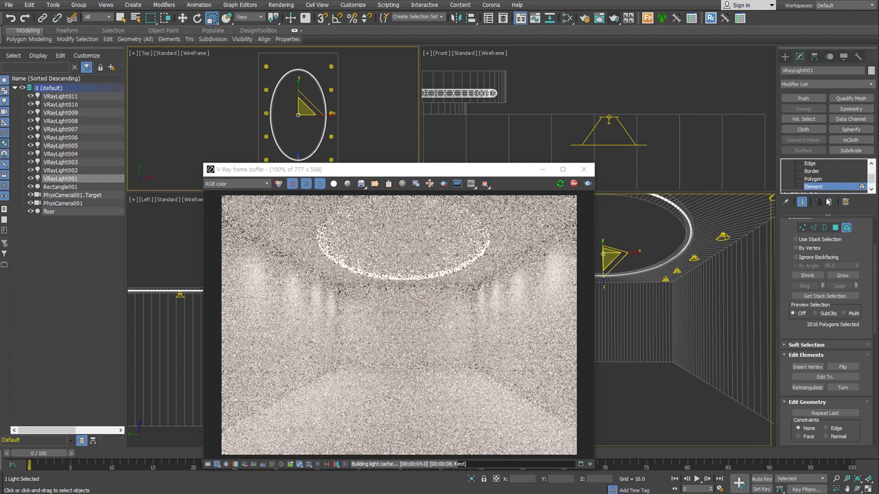
pyautogui.scroll(-1, 835, 187)
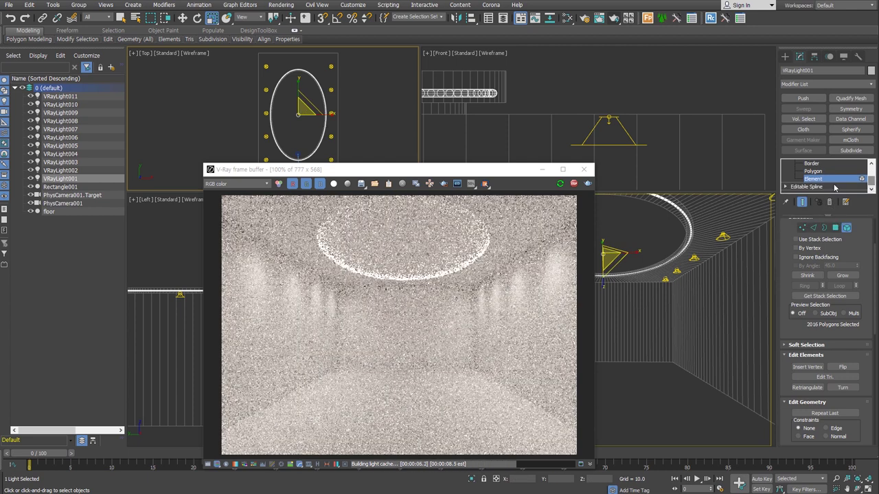
pyautogui.click(650, 223)
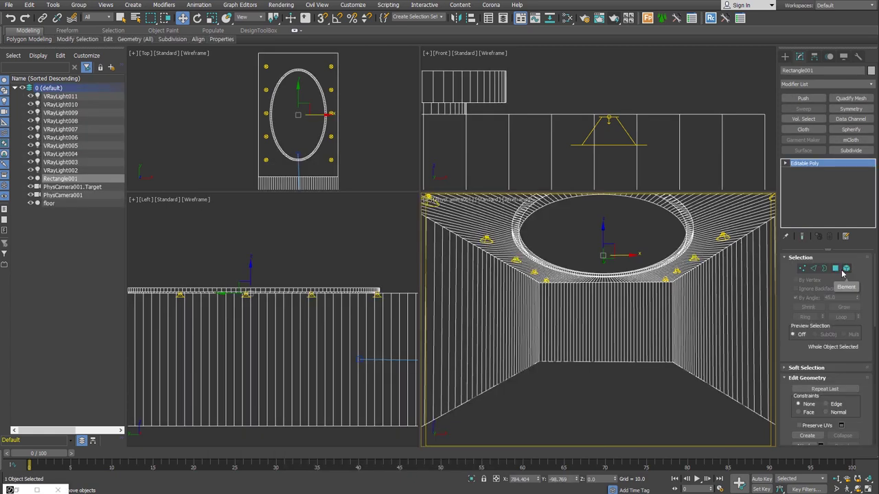
# - In Polygon mode, inspect the cove's inner rim from several angles and start detaching it
pyautogui.press('4')
pyautogui.moveTo(678, 132)
pyautogui.keyDown('alt'); pyautogui.mouseDown(button='middle')
pyautogui.moveTo(645, 117)
pyautogui.moveTo(669, 120)
pyautogui.mouseUp(button='middle'); pyautogui.keyUp('alt')
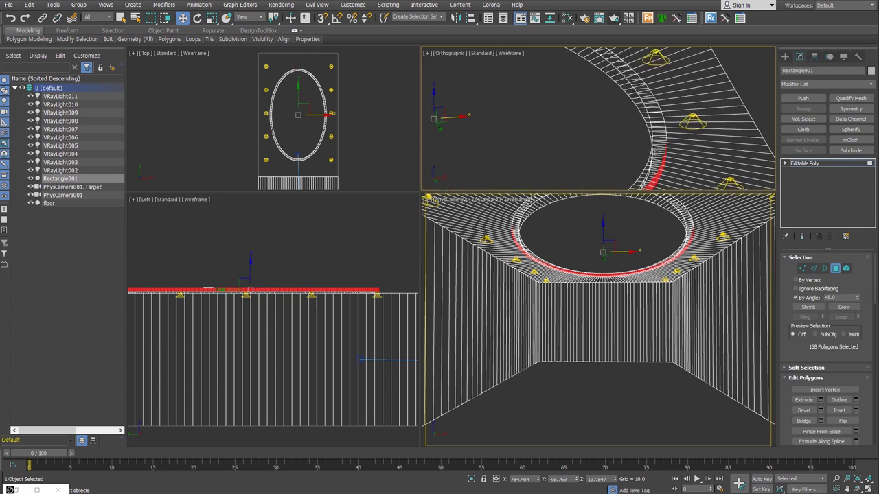
pyautogui.press('t')
pyautogui.press('f')
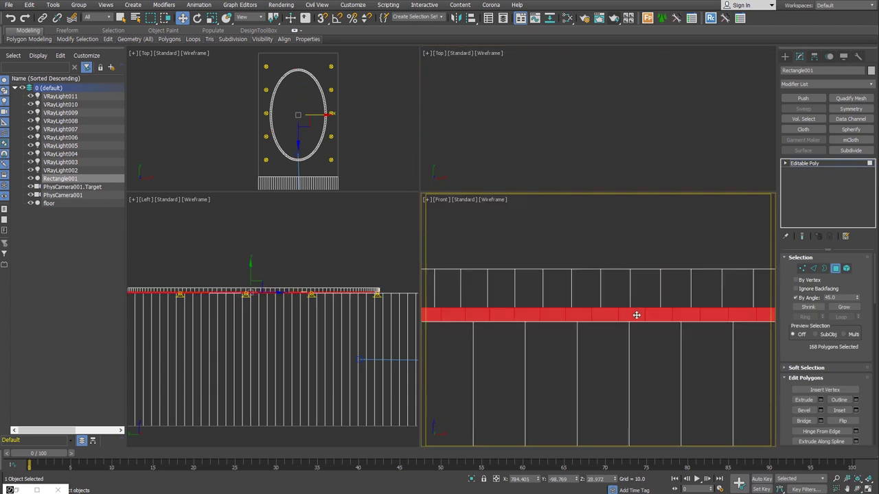
pyautogui.moveTo(637, 313)
pyautogui.keyDown('alt'); pyautogui.mouseDown(button='middle')
pyautogui.moveTo(750, 260)
pyautogui.moveTo(783, 278)
pyautogui.mouseUp(button='middle'); pyautogui.keyUp('alt')
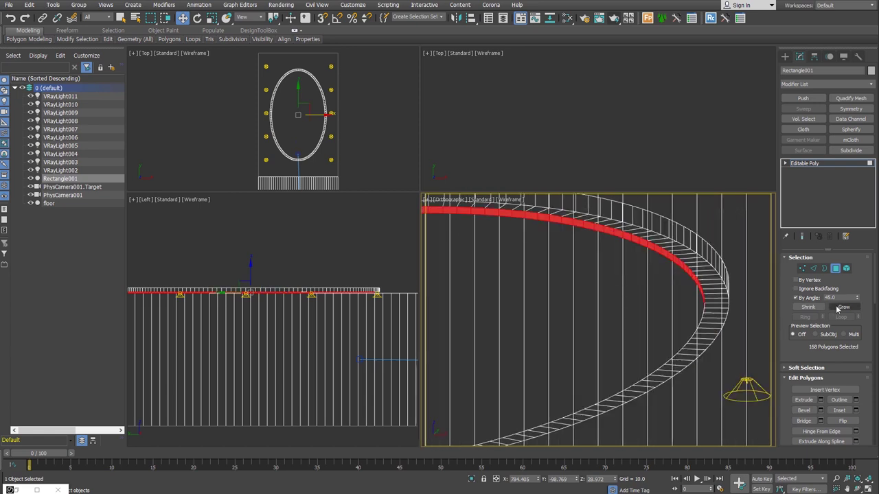
pyautogui.keyDown('alt'); pyautogui.moveTo(727, 288); pyautogui.dragTo(753, 310, button='middle'); pyautogui.keyUp('alt')
pyautogui.scroll(5, 718, 313)
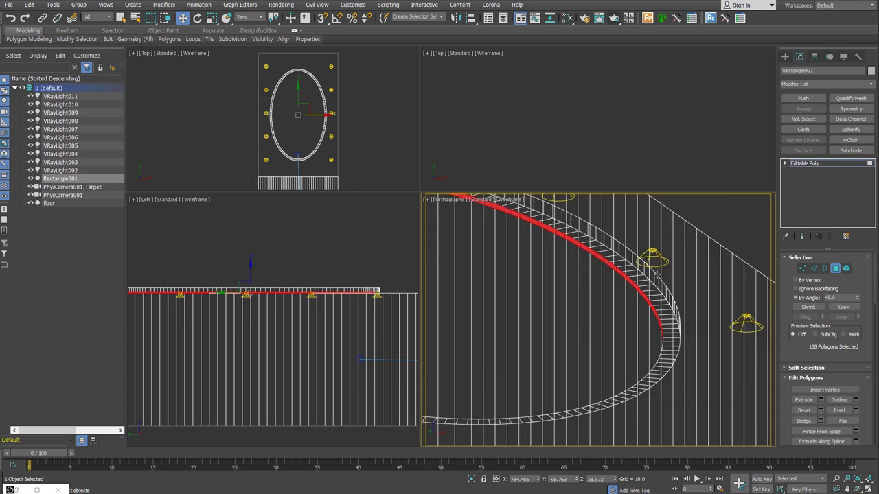
pyautogui.keyDown('alt'); pyautogui.moveTo(657, 274); pyautogui.dragTo(669, 308, button='middle'); pyautogui.keyUp('alt')
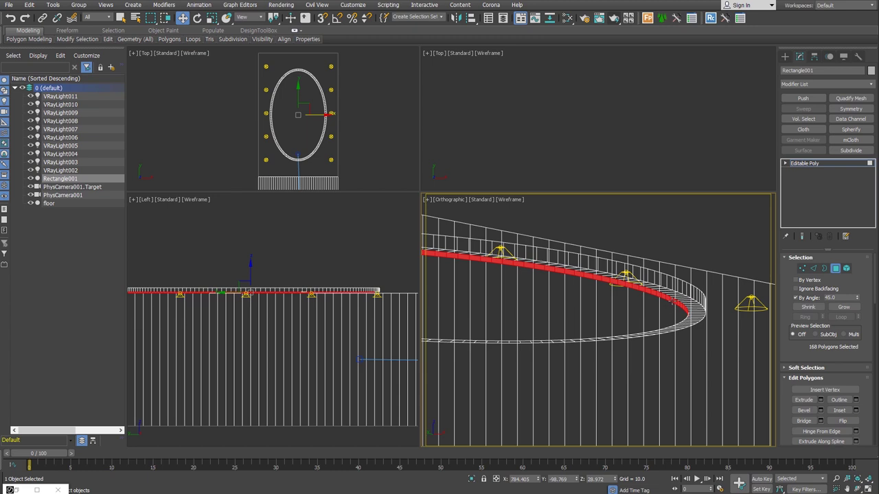
pyautogui.click(392, 261)
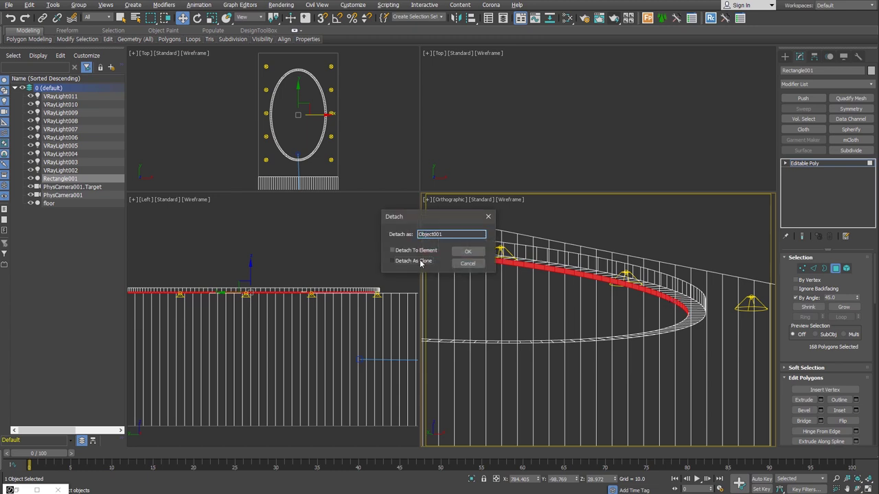
# - Finish detaching the rim as Object001, then select it and its open border
pyautogui.click(468, 254)
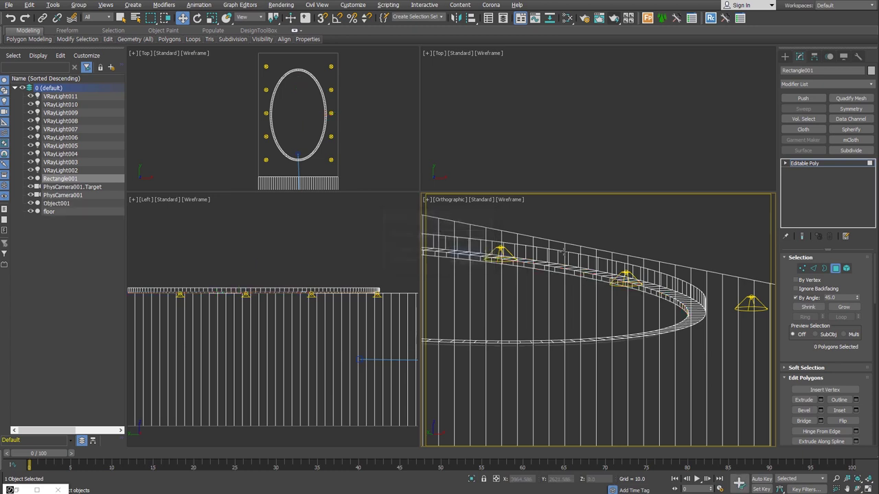
pyautogui.click(668, 223)
pyautogui.click(601, 280)
pyautogui.click(824, 268)
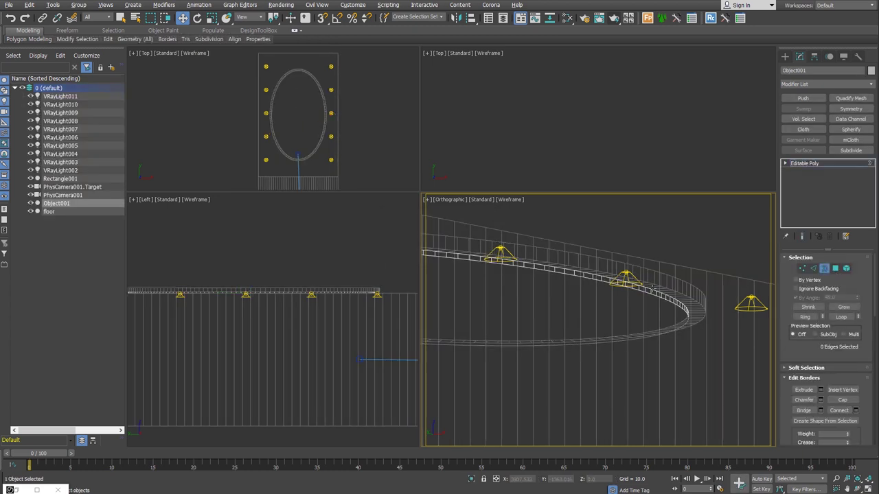
pyautogui.hotkey('ctrl', 'a')
pyautogui.hotkey('ctrl', 'a')
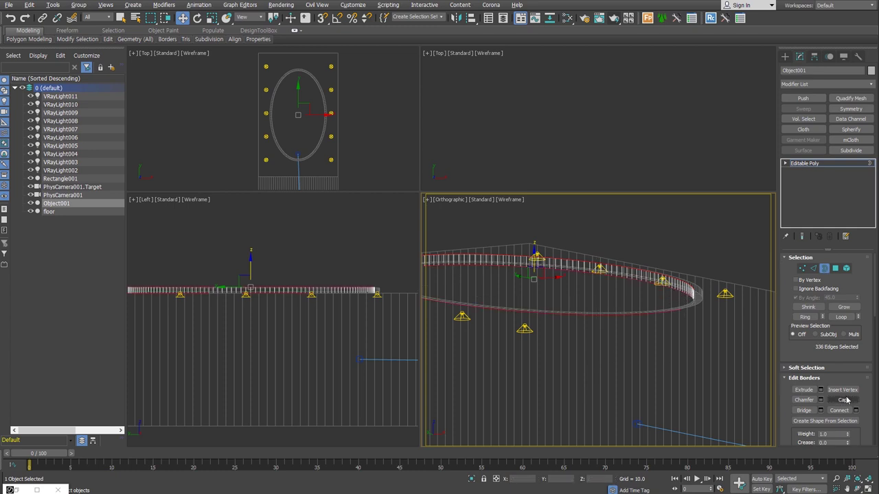
# - Select Object001's top cap polygons and move them slightly down
pyautogui.moveTo(755, 309)
pyautogui.keyDown('alt'); pyautogui.mouseDown(button='middle')
pyautogui.moveTo(714, 334)
pyautogui.moveTo(742, 286)
pyautogui.mouseUp(button='middle'); pyautogui.keyUp('alt')
pyautogui.keyDown('ctrl'); pyautogui.click(834, 268); pyautogui.keyUp('ctrl')
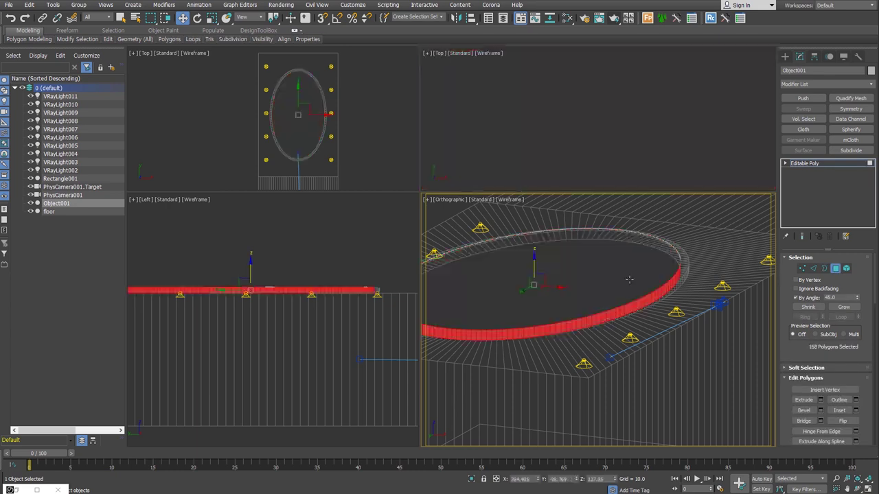
pyautogui.click(629, 279)
pyautogui.click(629, 279)
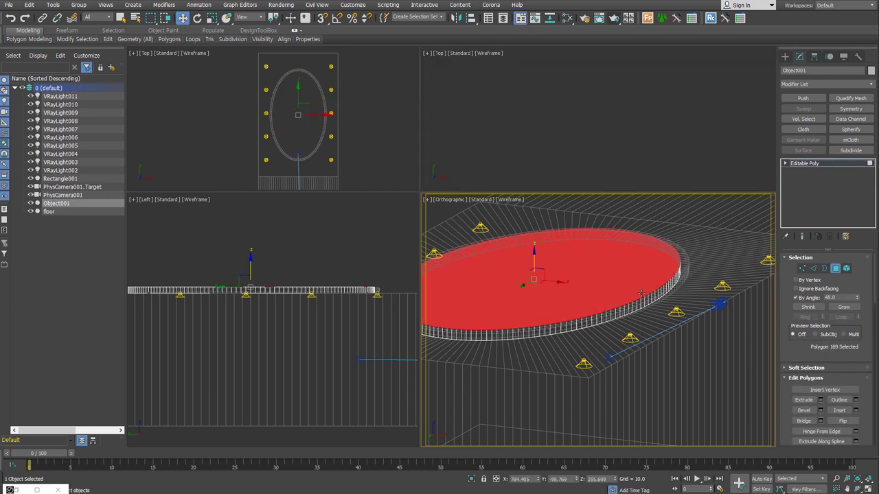
pyautogui.hotkey('ctrl', 'a')
pyautogui.click(631, 286)
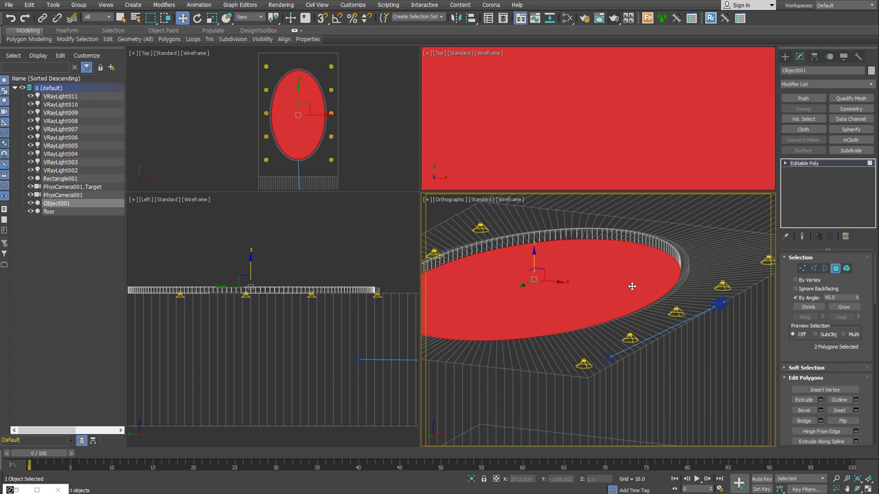
pyautogui.keyDown('alt'); pyautogui.moveTo(563, 291); pyautogui.dragTo(573, 296, button='middle'); pyautogui.keyUp('alt')
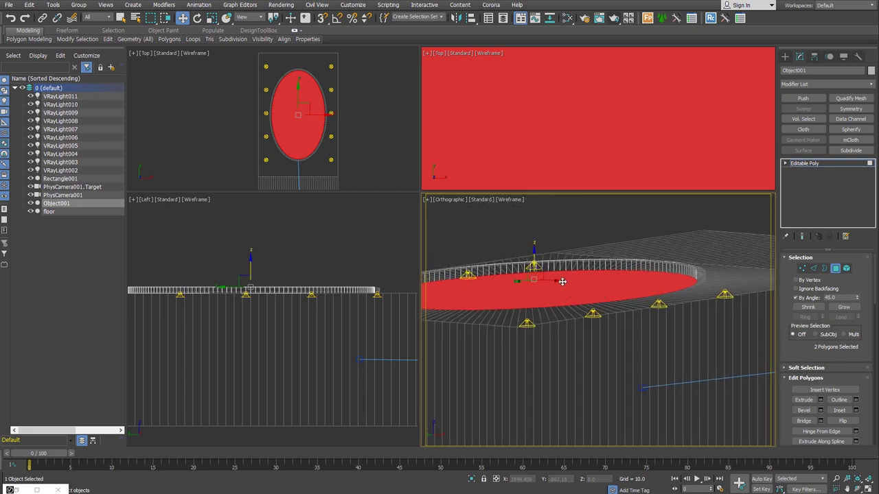
pyautogui.moveTo(587, 285); pyautogui.dragTo(468, 290)
# - Select the rim's top band and clone it to a new object named c_light
pyautogui.scroll(3, 307, 273)
pyautogui.scroll(2, 307, 273)
pyautogui.click(352, 364)
pyautogui.click(356, 351)
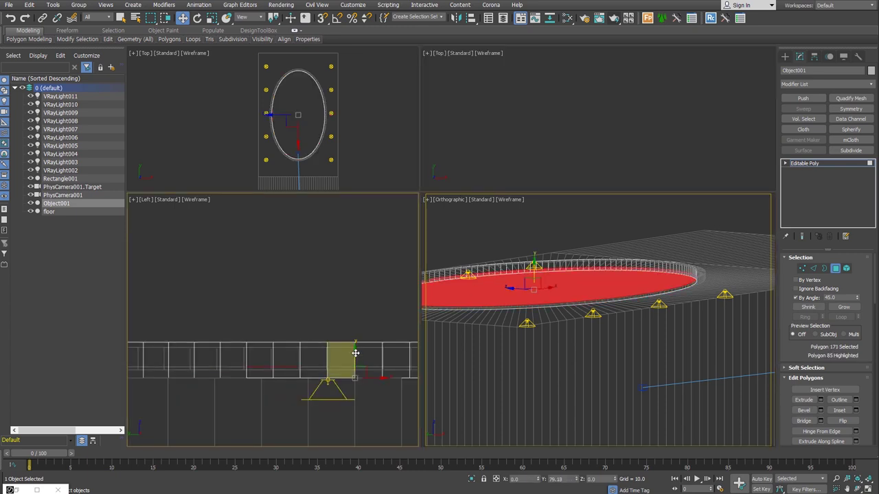
pyautogui.keyDown('shift'); pyautogui.moveTo(357, 346); pyautogui.dragTo(359, 351); pyautogui.keyUp('shift')
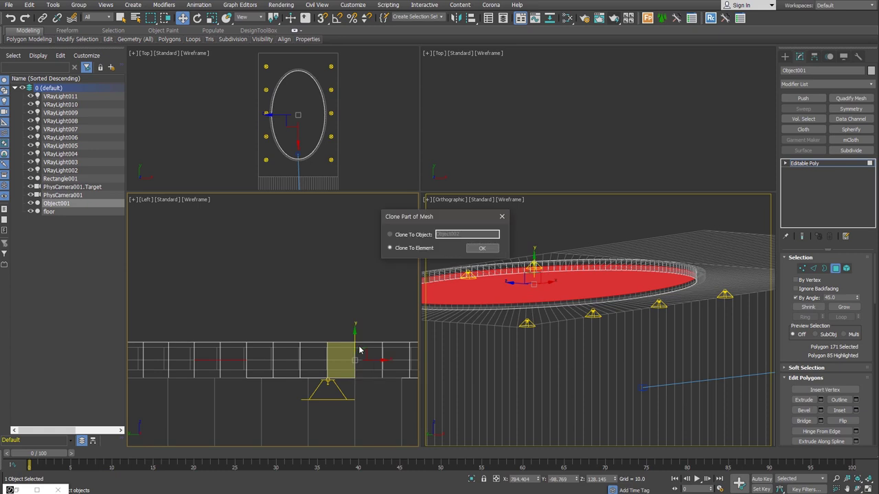
pyautogui.click(426, 235)
pyautogui.write('c_light')
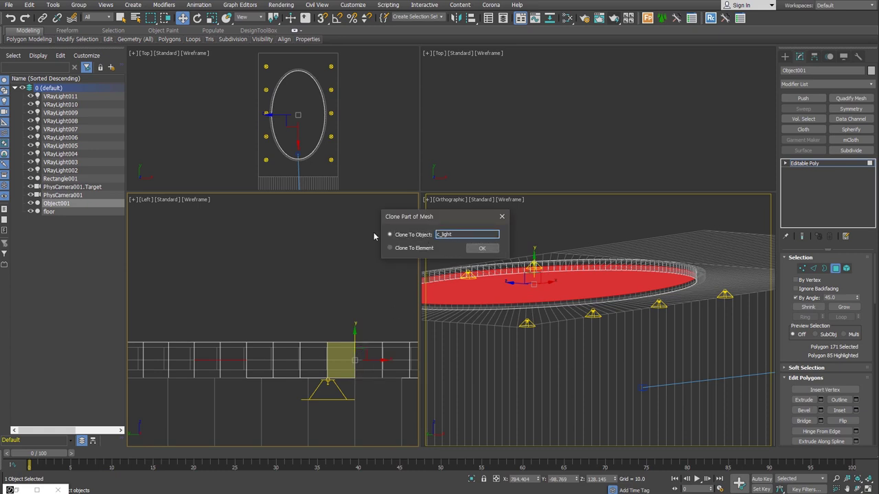
pyautogui.press('Return')
# - Wire White_Gloss0.9 into a new VRay2SidedMtl node as its front material
pyautogui.press('4')
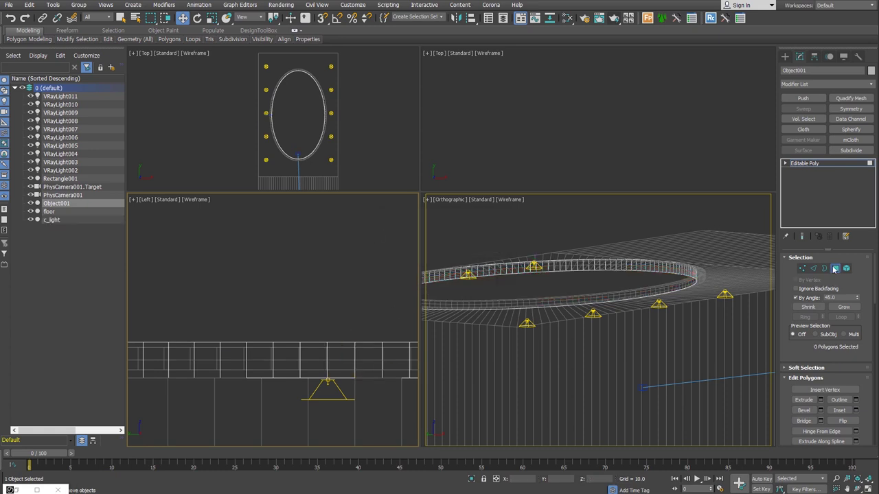
pyautogui.rightClick(597, 219)
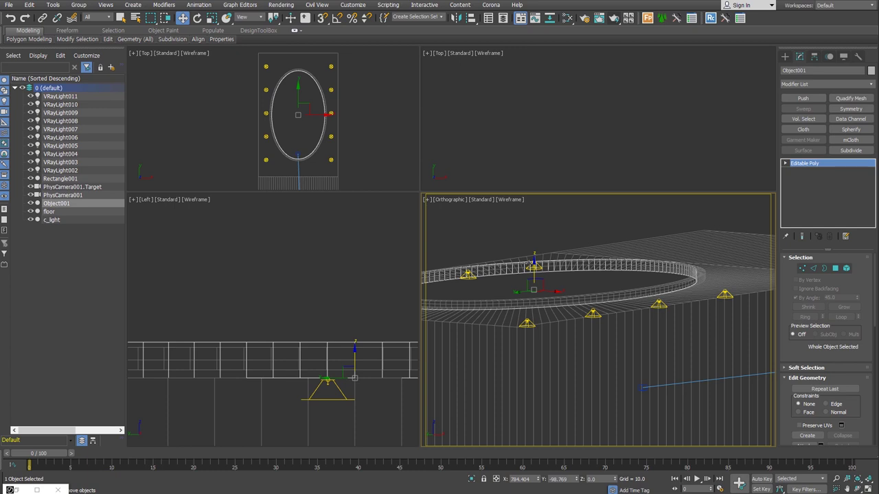
pyautogui.click(567, 19)
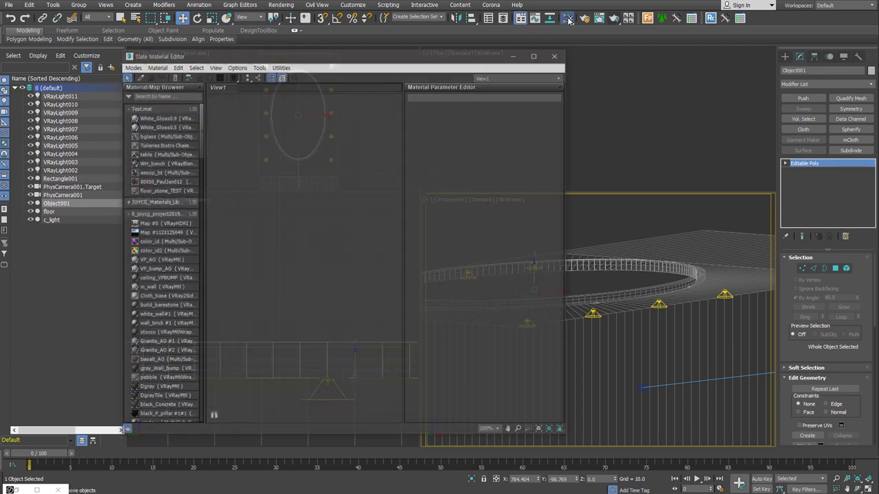
pyautogui.moveTo(161, 120)
pyautogui.mouseDown()
pyautogui.moveTo(366, 214)
pyautogui.moveTo(248, 145)
pyautogui.mouseUp()
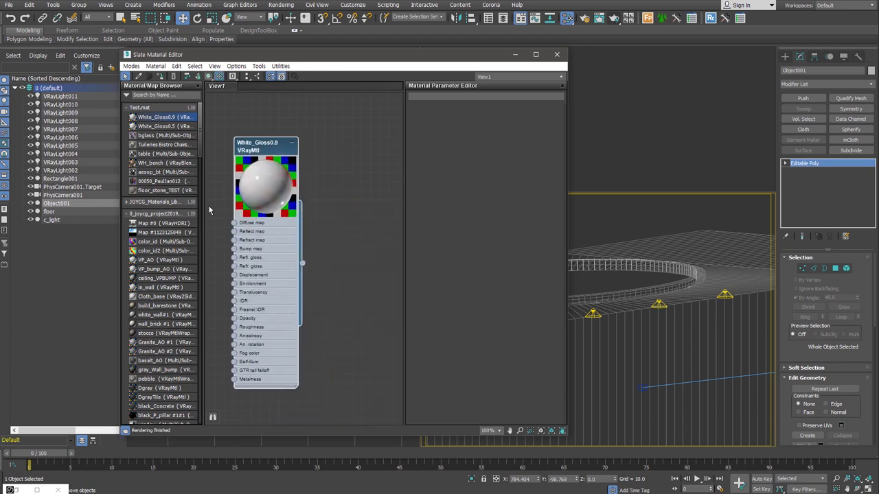
pyautogui.click(126, 214)
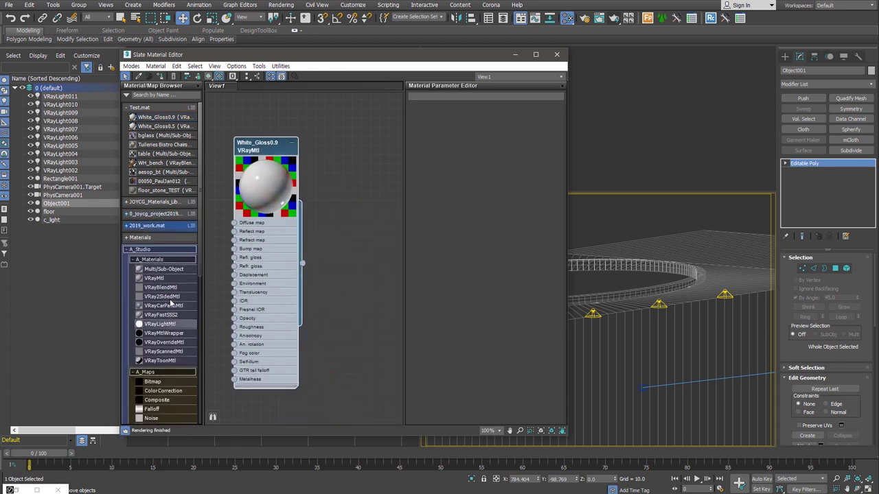
pyautogui.moveTo(358, 240); pyautogui.dragTo(357, 242)
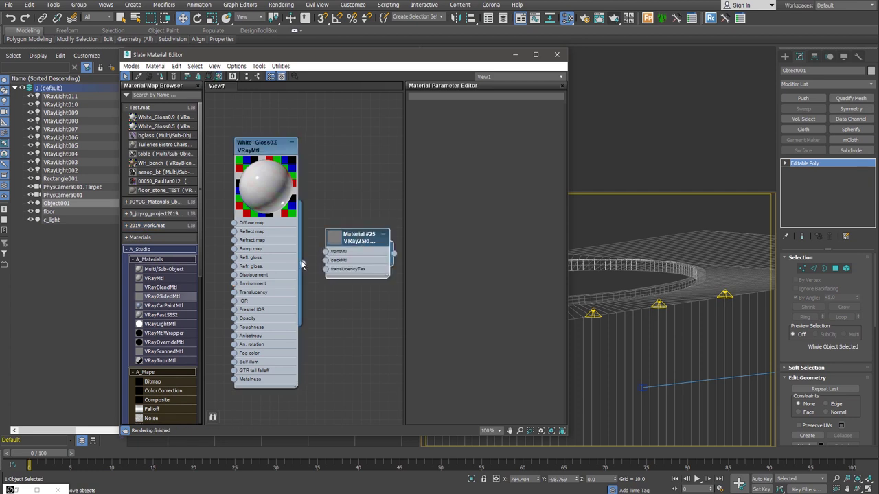
pyautogui.moveTo(303, 264); pyautogui.dragTo(326, 252)
# - Tidy the node view: set node previews, check the translucency colour, and reposition both nodes
pyautogui.rightClick(283, 242)
pyautogui.click(335, 412)
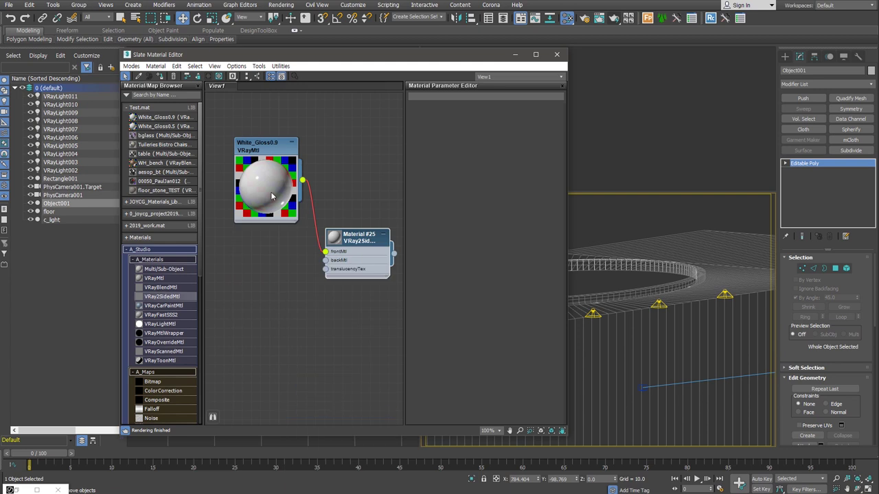
pyautogui.doubleClick(334, 236)
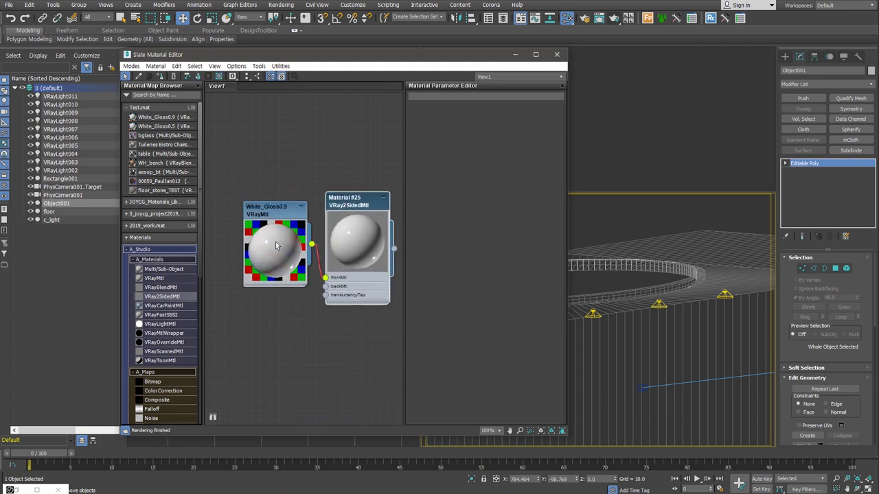
pyautogui.doubleClick(350, 207)
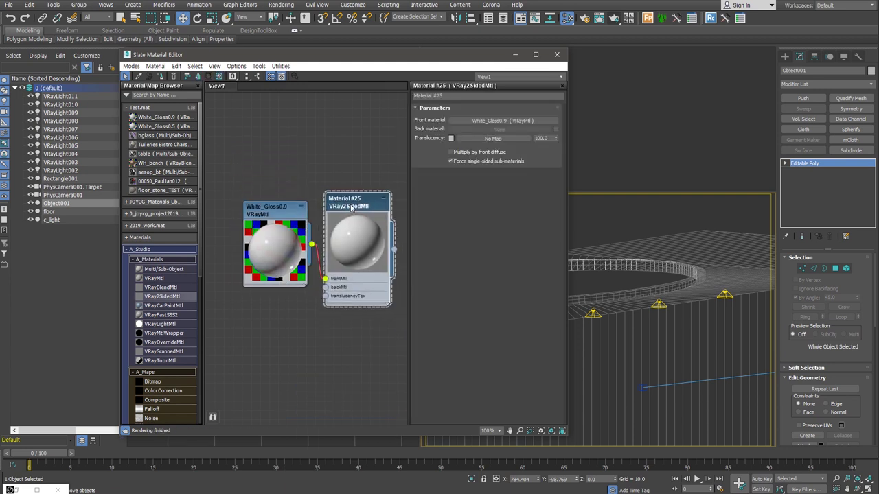
pyautogui.click(451, 138)
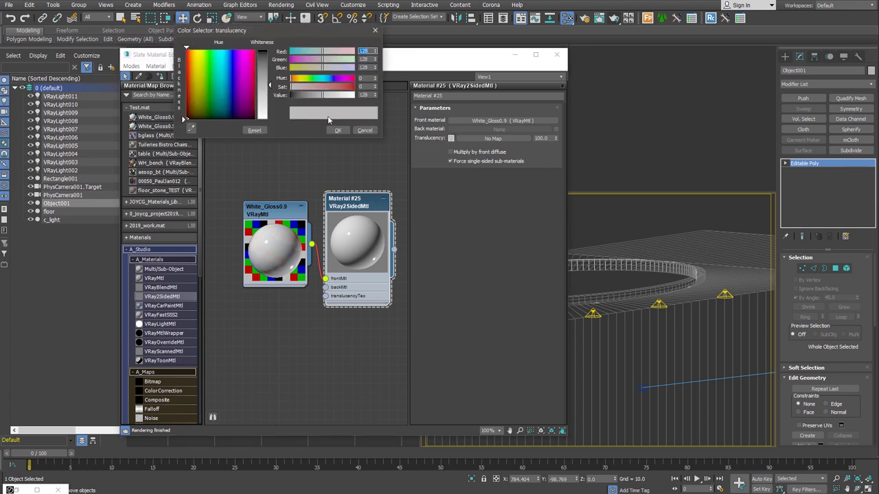
pyautogui.click(364, 129)
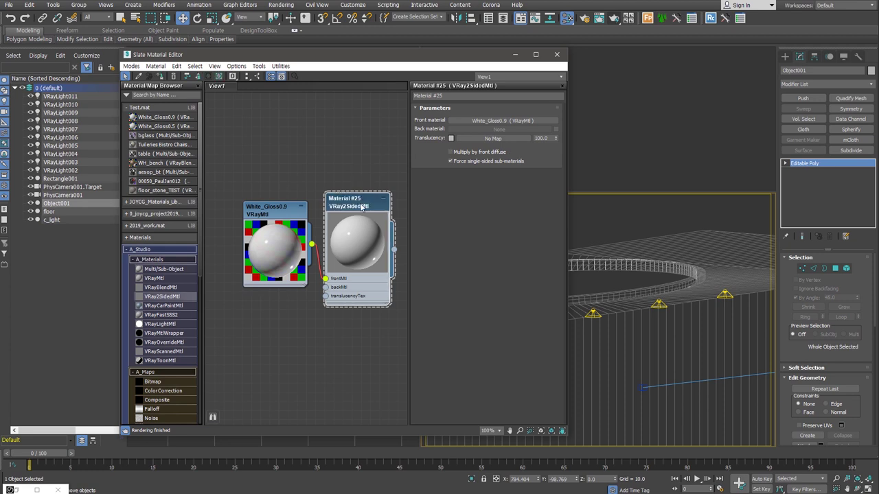
pyautogui.moveTo(276, 265); pyautogui.dragTo(261, 247)
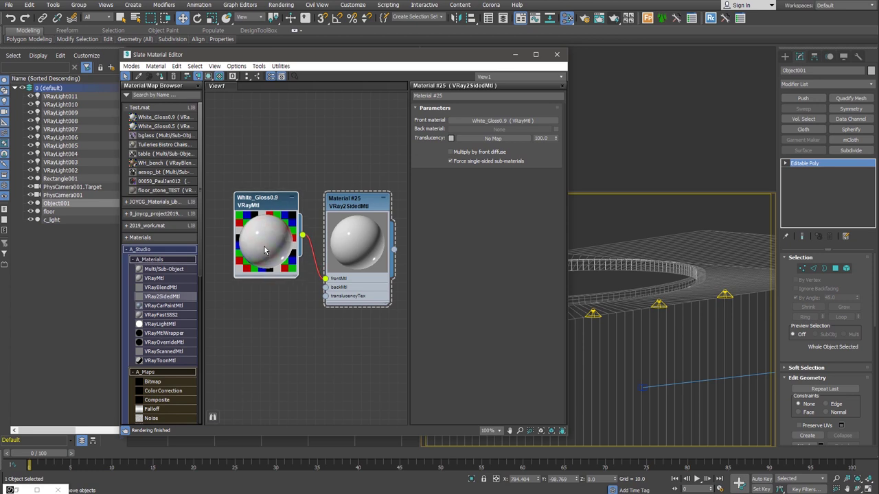
pyautogui.moveTo(359, 294); pyautogui.dragTo(351, 285)
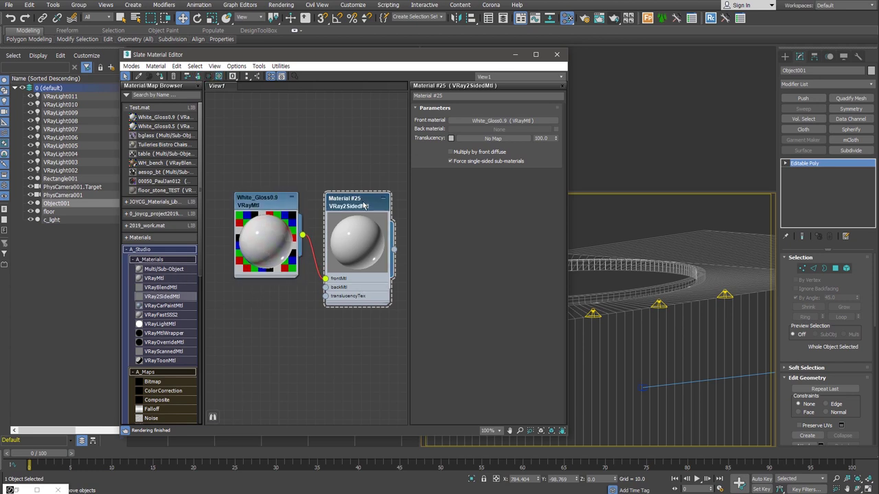
pyautogui.moveTo(346, 201); pyautogui.dragTo(346, 210)
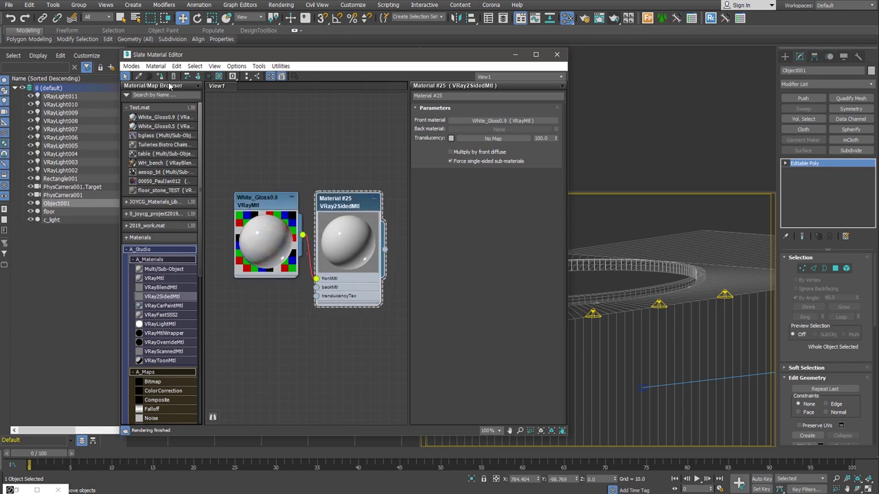
# - Name the two-sided material Object001 and assign it to the Object001 cap
pyautogui.click(815, 70)
pyautogui.hotkey('ctrl', 'c')
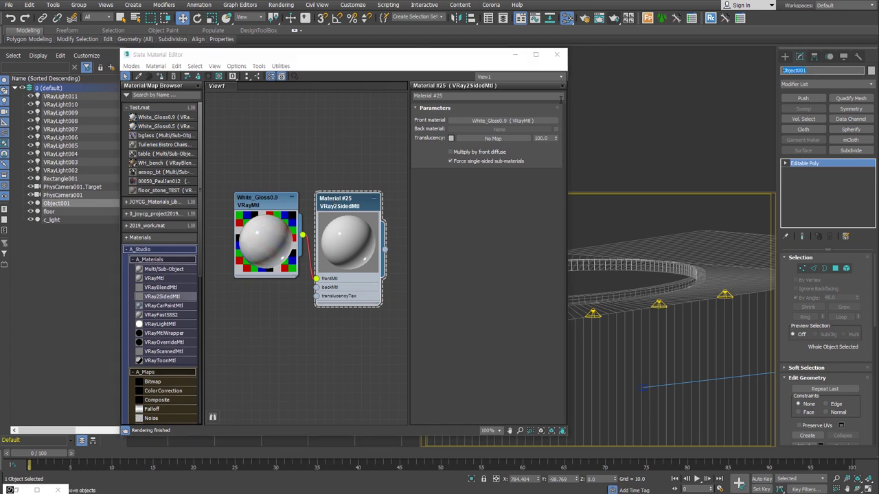
pyautogui.click(481, 96)
pyautogui.hotkey('ctrl', 'v')
pyautogui.press('Return')
pyautogui.click(158, 77)
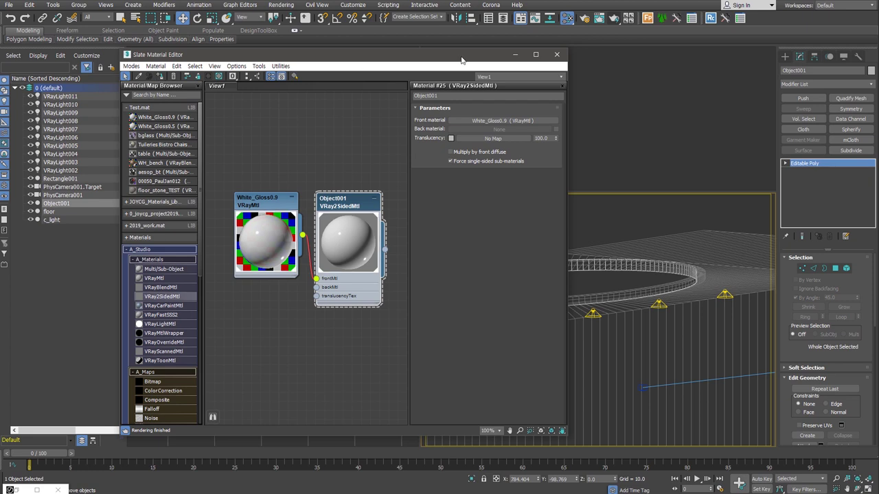
pyautogui.click(514, 55)
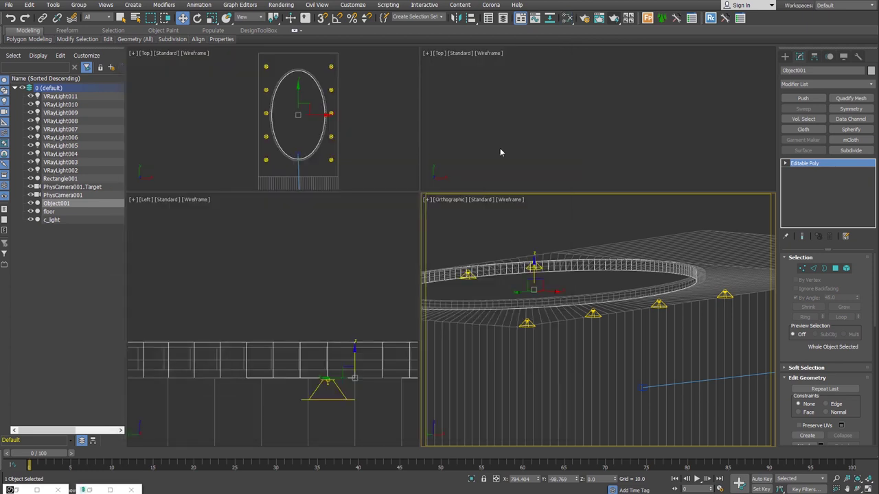
# - Select c_light and render the camera view in V-Ray
pyautogui.click(339, 359)
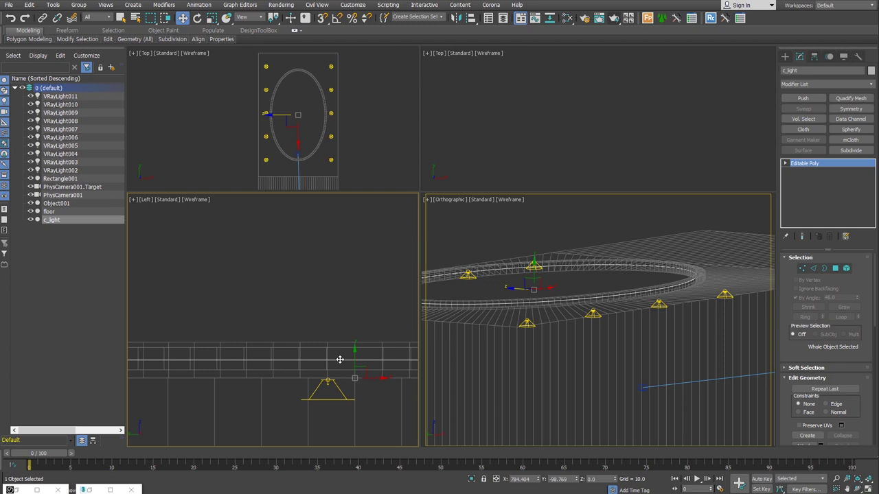
pyautogui.rightClick(625, 336)
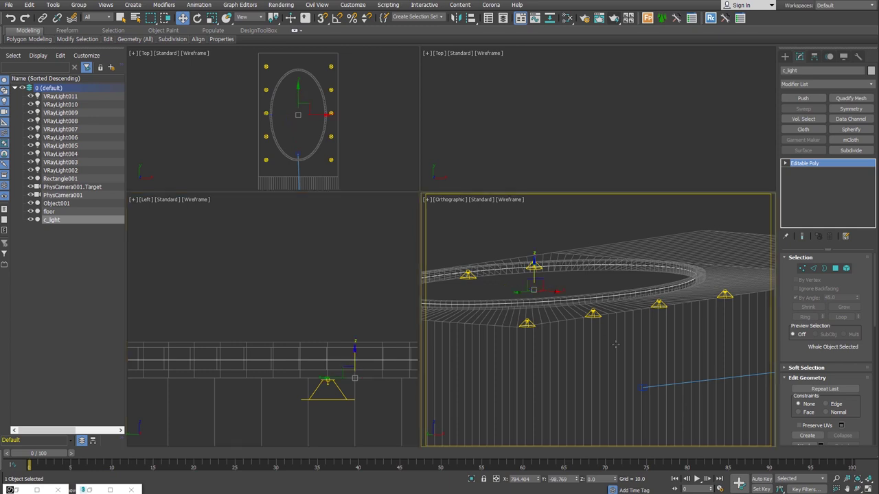
pyautogui.press('c')
pyautogui.hotkey('shift', 'q')
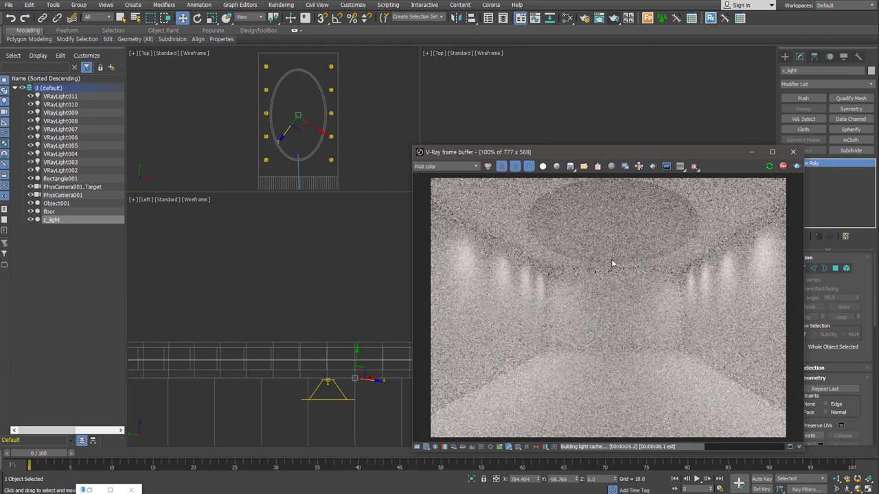
# - Select the ellipse cap polygon, start an inset on it, and re-render the scene
pyautogui.moveTo(289, 323)
pyautogui.keyDown('alt'); pyautogui.mouseDown(button='middle')
pyautogui.moveTo(323, 333)
pyautogui.moveTo(346, 319)
pyautogui.moveTo(318, 265)
pyautogui.mouseUp(button='middle'); pyautogui.keyUp('alt')
pyautogui.press('4')
pyautogui.click(340, 309)
pyautogui.scroll(5, 340, 280)
pyautogui.rightClick(318, 267)
pyautogui.click(260, 308)
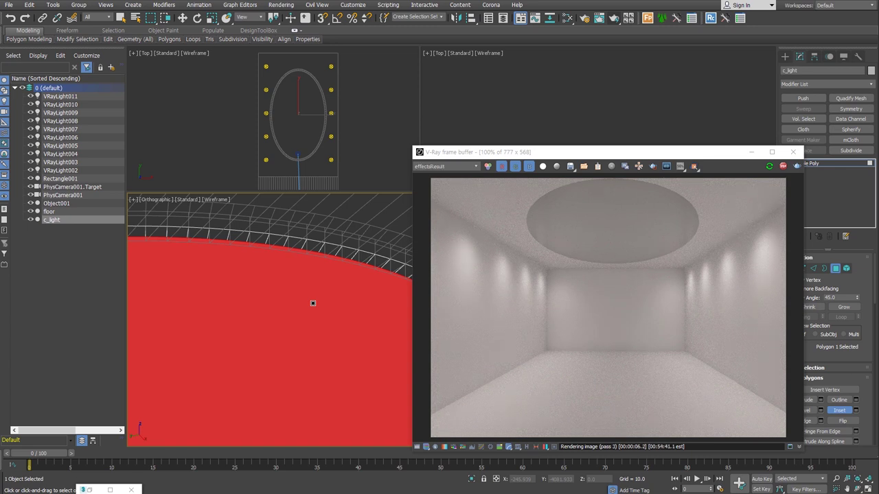
pyautogui.hotkey('shift', 'q')
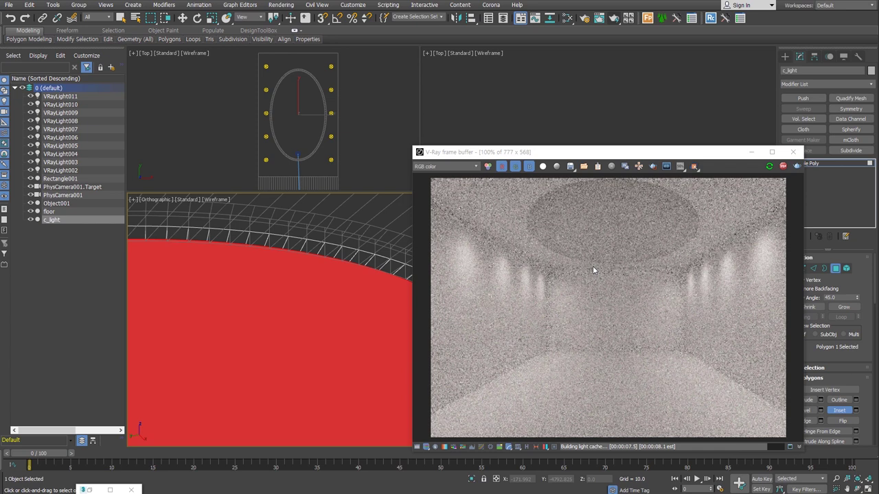
pyautogui.scroll(-3, 298, 307)
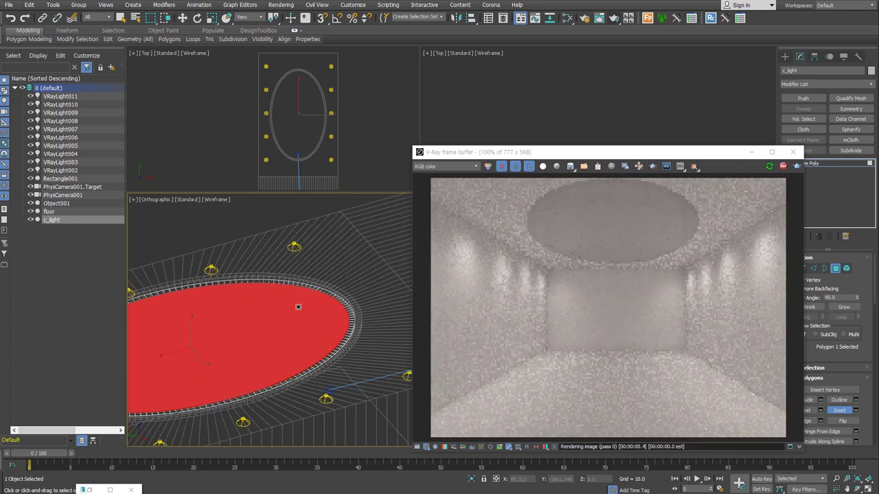
pyautogui.click(353, 305)
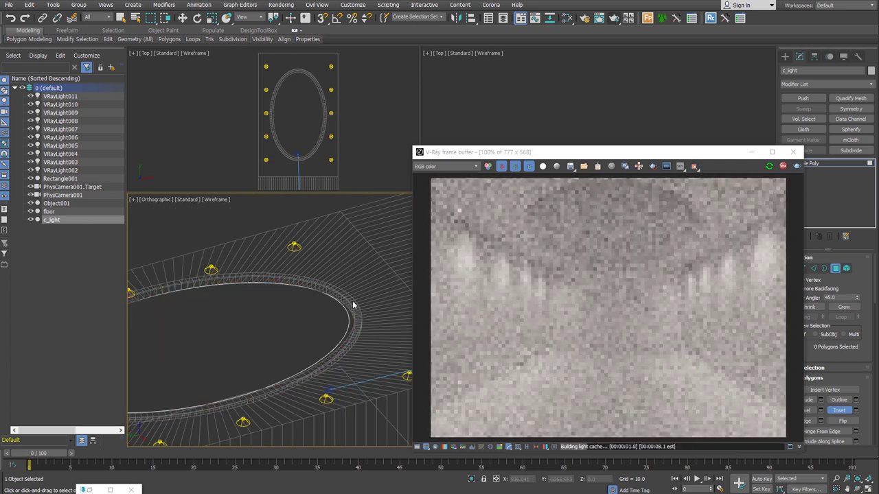
pyautogui.press('4')
pyautogui.press('w')
pyautogui.moveTo(283, 356); pyautogui.dragTo(289, 351, button='middle')
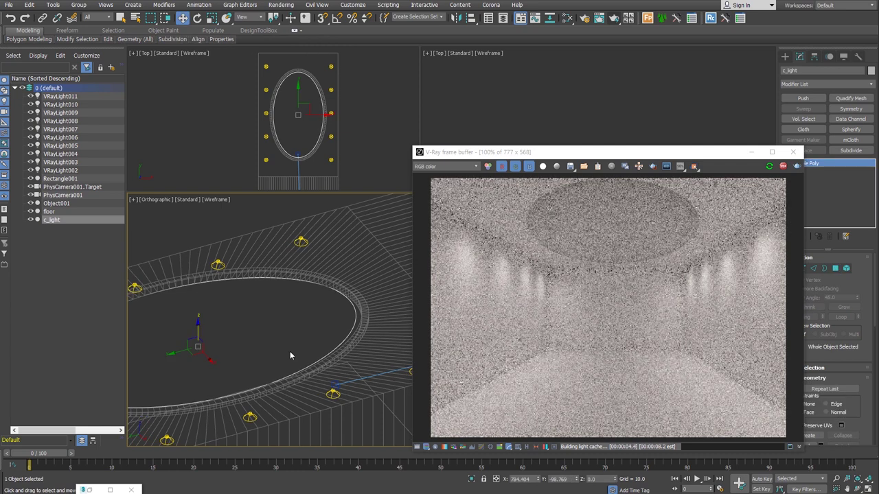
# - Create a new VRayLight of type Mesh in the Top view
pyautogui.click(785, 55)
pyautogui.click(805, 69)
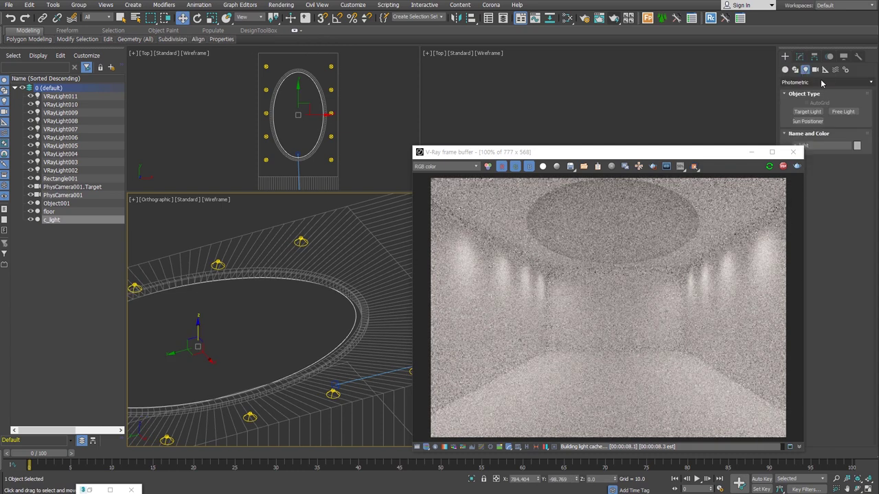
pyautogui.click(807, 83)
pyautogui.click(755, 115)
pyautogui.click(807, 111)
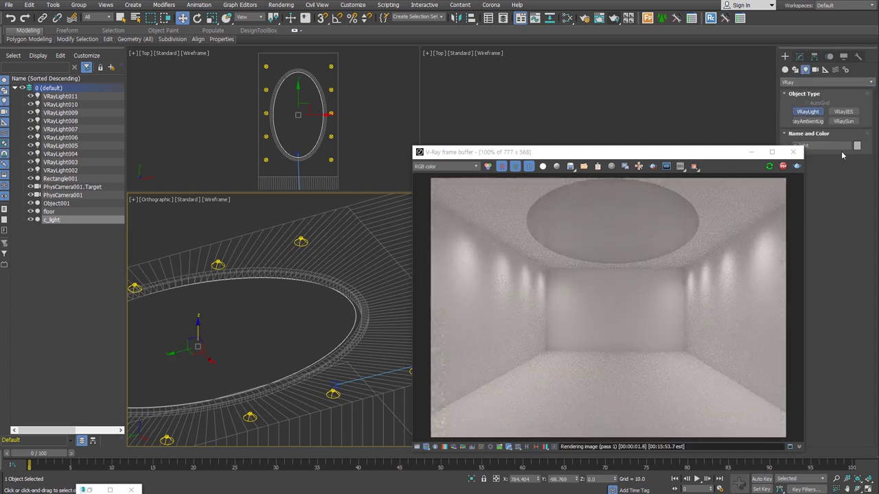
pyautogui.click(850, 173)
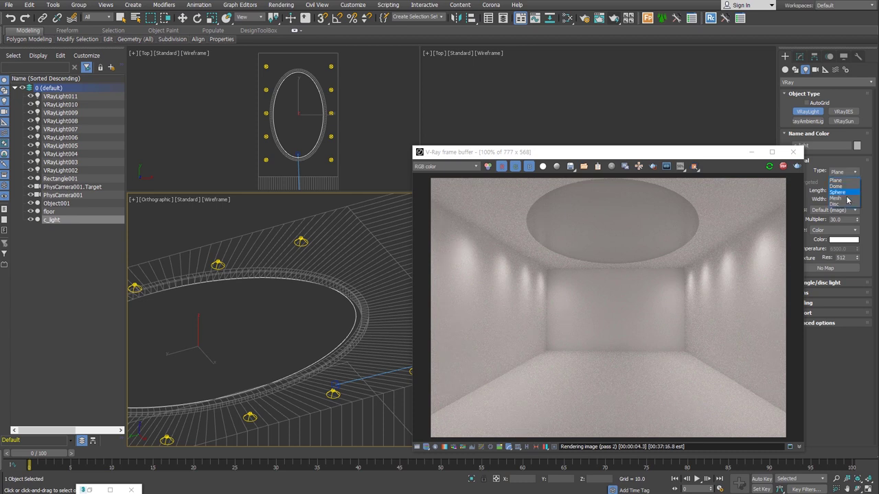
pyautogui.click(847, 199)
pyautogui.click(536, 74)
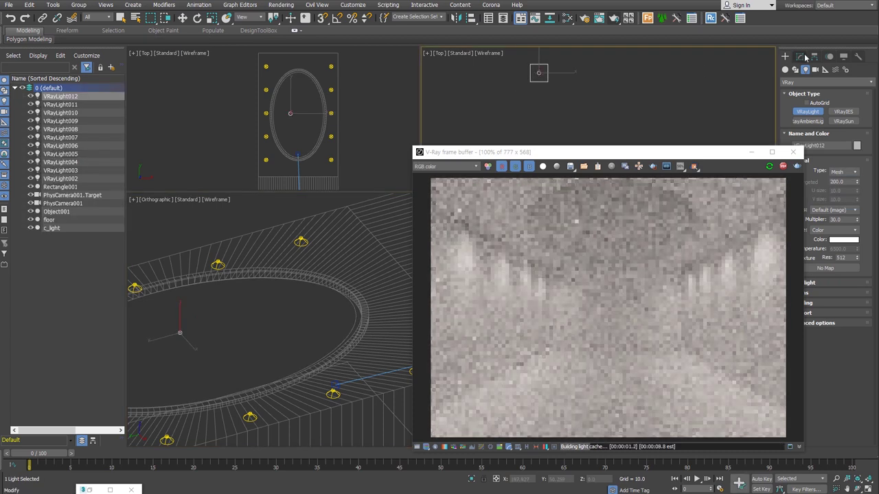
pyautogui.click(800, 57)
# - Pick c_light as the light's mesh and start a fresh render
pyautogui.click(825, 332)
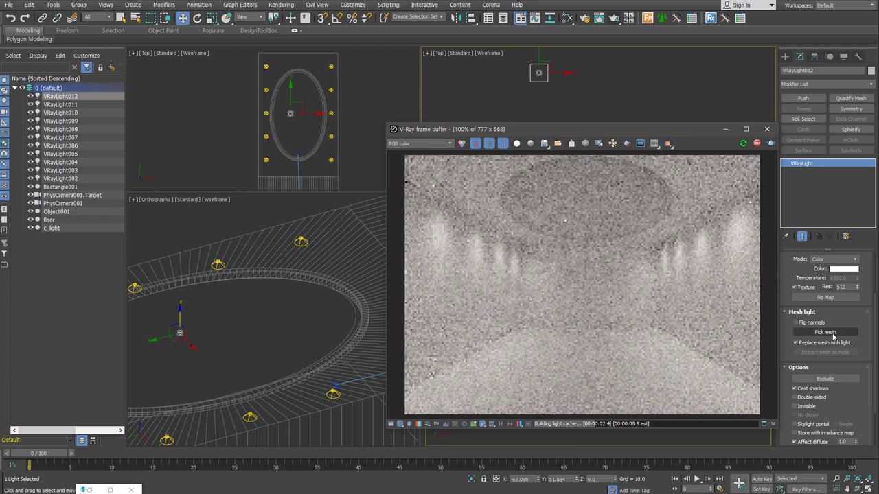
pyautogui.click(357, 315)
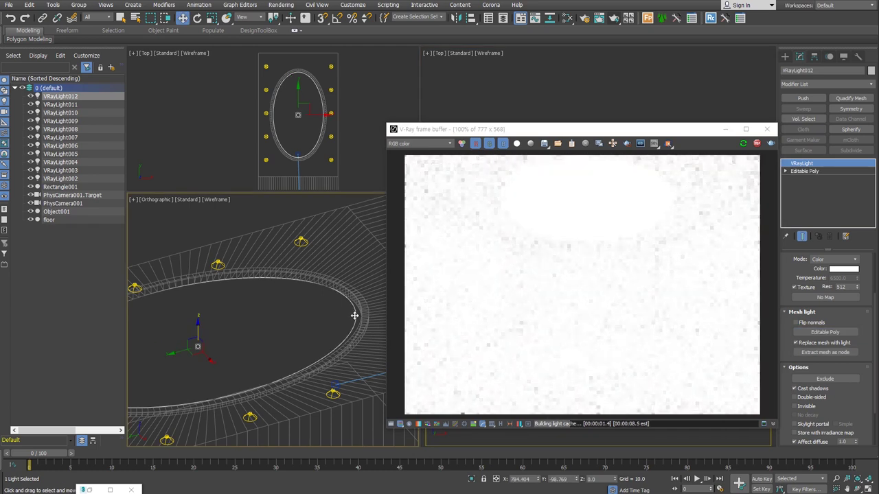
pyautogui.moveTo(521, 129); pyautogui.dragTo(299, 105)
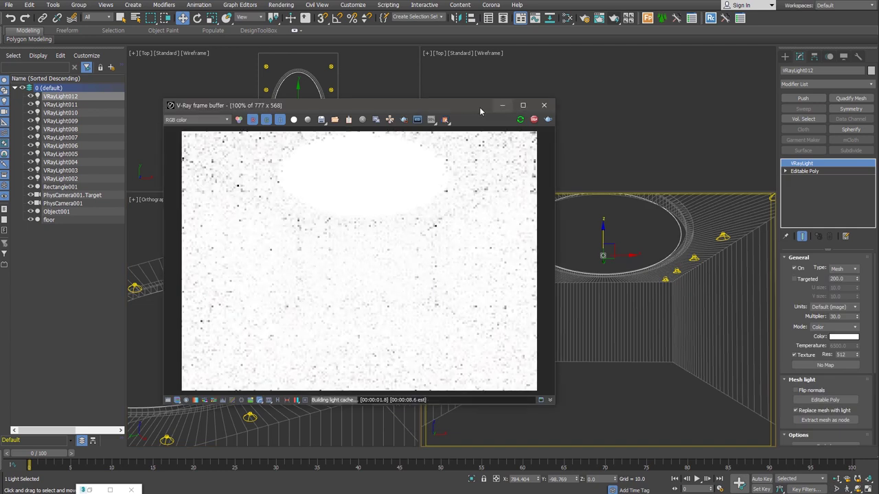
pyautogui.moveTo(469, 104); pyautogui.dragTo(408, 100)
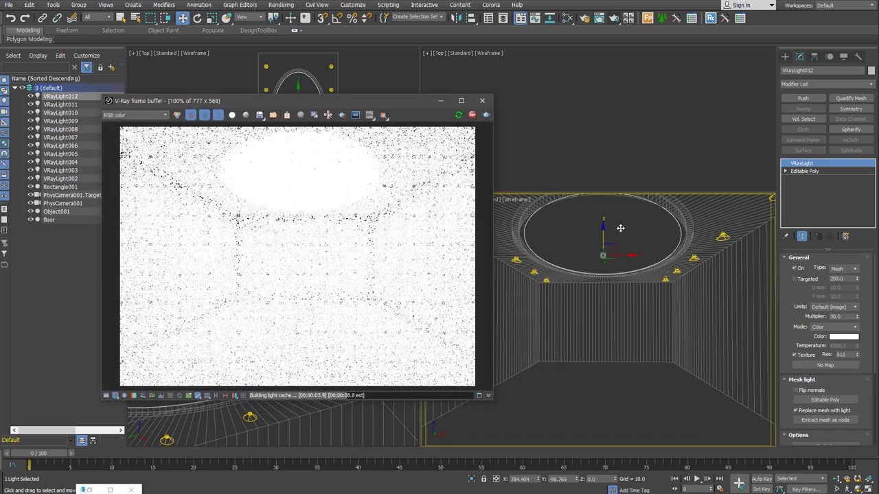
pyautogui.click(381, 314)
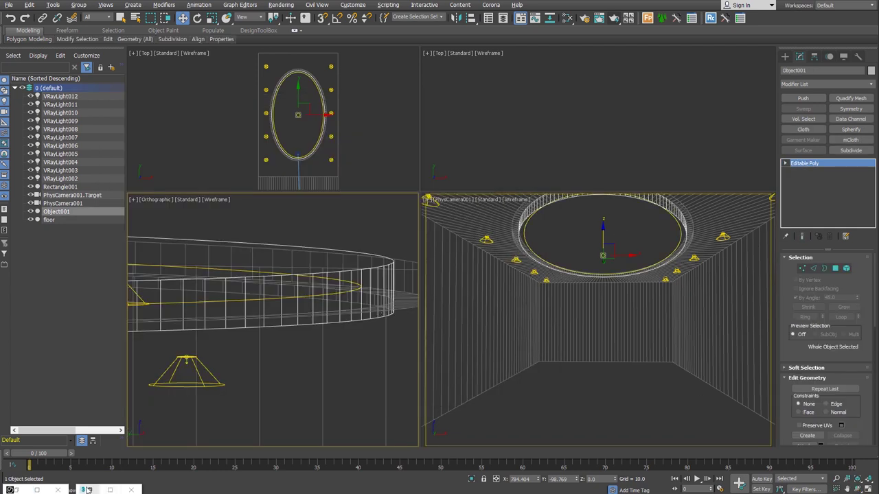
pyautogui.hotkey('shift', 'q')
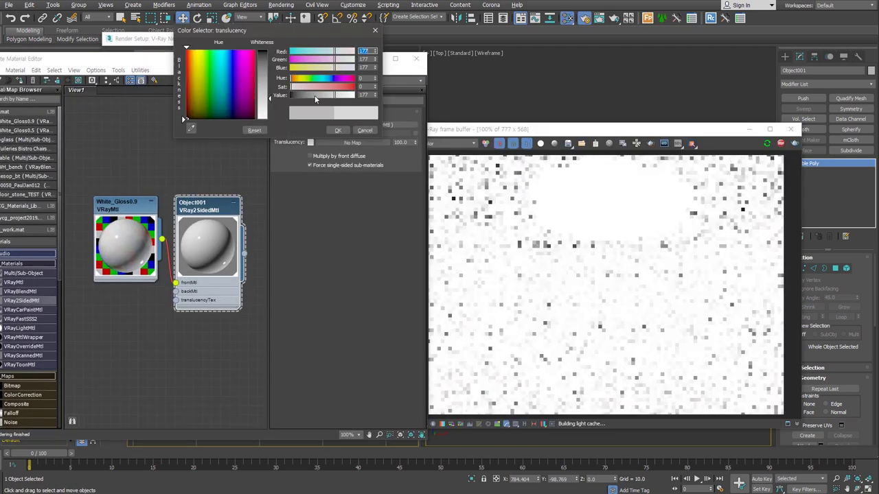
# - Set the two-sided material's translucency colour to a dark grey of value 20
pyautogui.moveTo(315, 99); pyautogui.dragTo(292, 108)
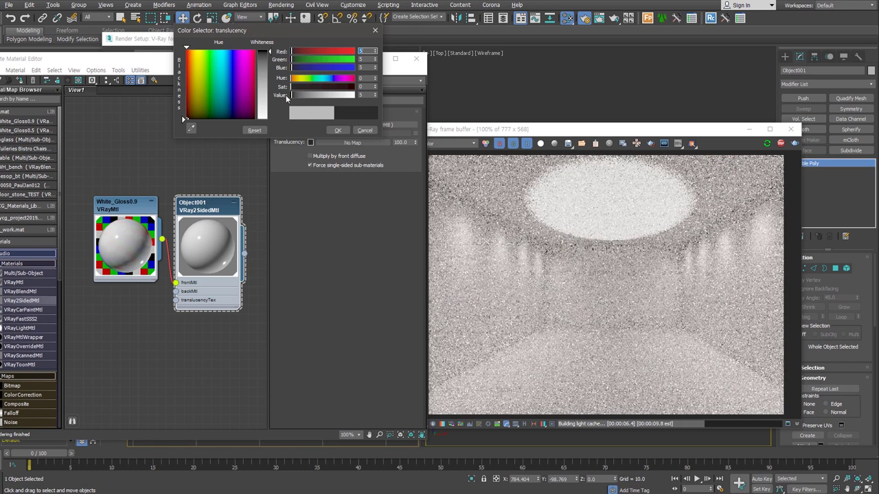
pyautogui.click(294, 95)
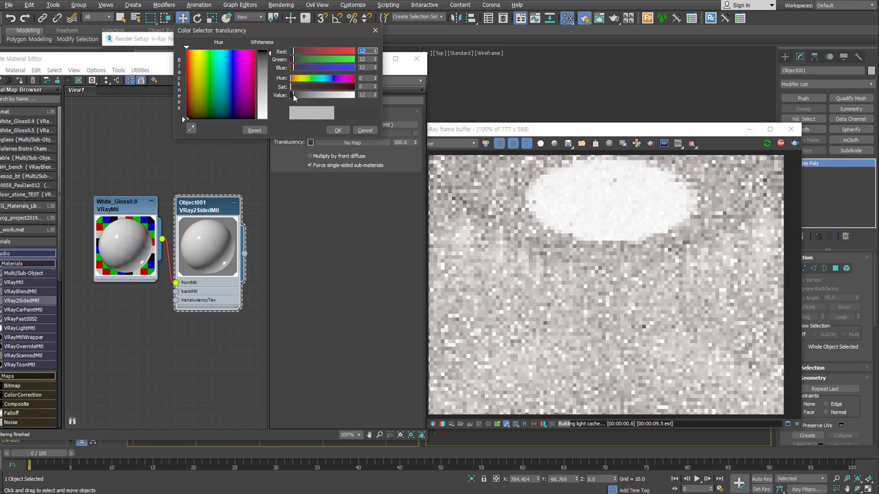
pyautogui.moveTo(294, 96); pyautogui.dragTo(295, 97)
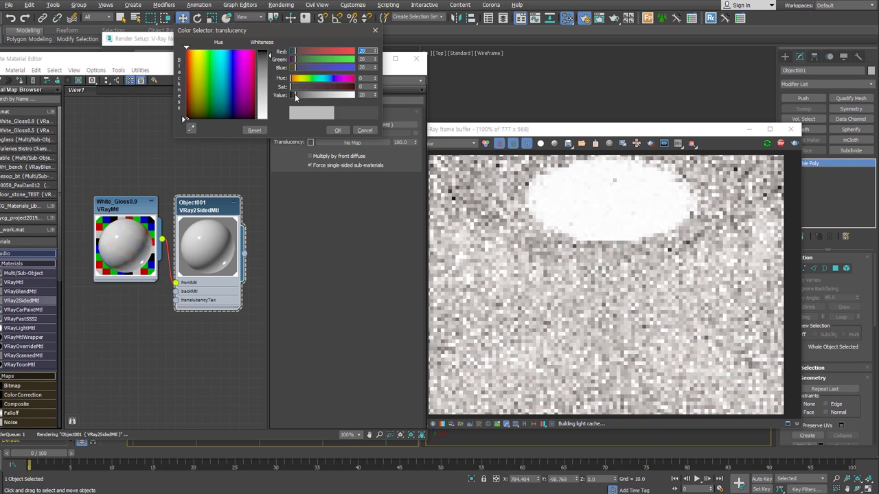
pyautogui.click(337, 130)
pyautogui.moveTo(481, 129); pyautogui.dragTo(213, 100)
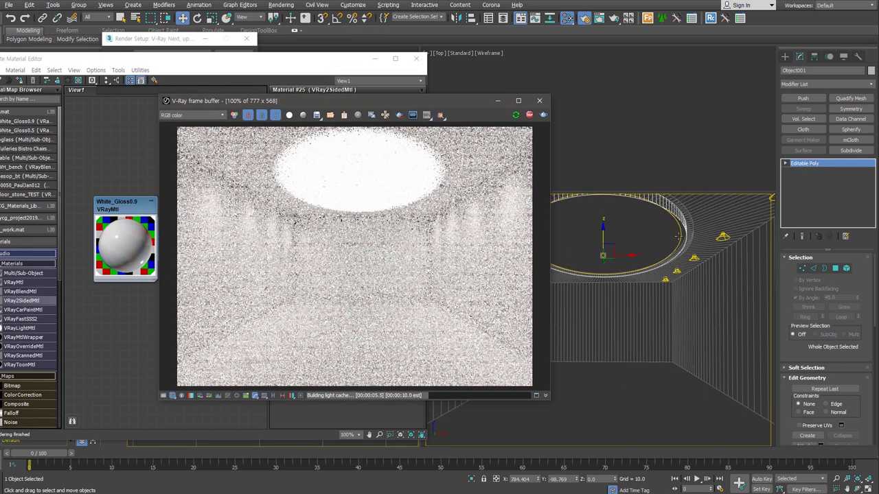
# - Set VRayLight012 to multiplier 15 with a 5800 K colour temperature
pyautogui.click(678, 237)
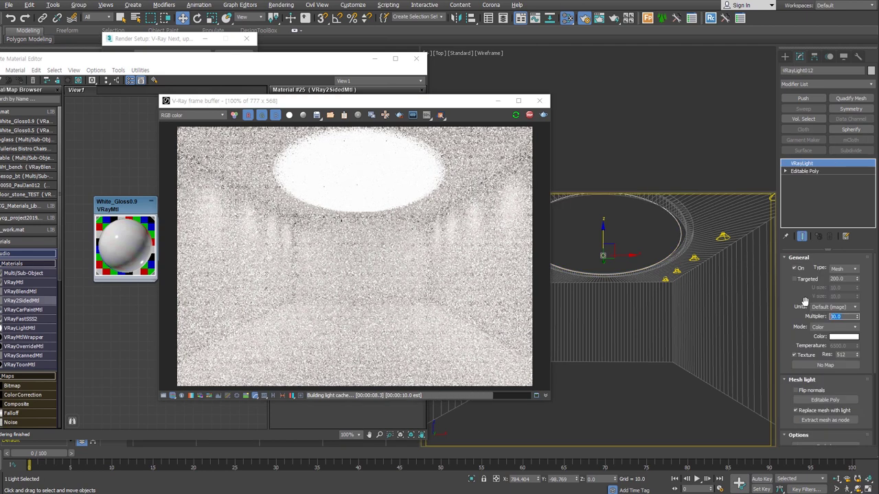
pyautogui.press('Return')
pyautogui.click(846, 326)
pyautogui.click(813, 340)
pyautogui.write('5800')
pyautogui.press('Return')
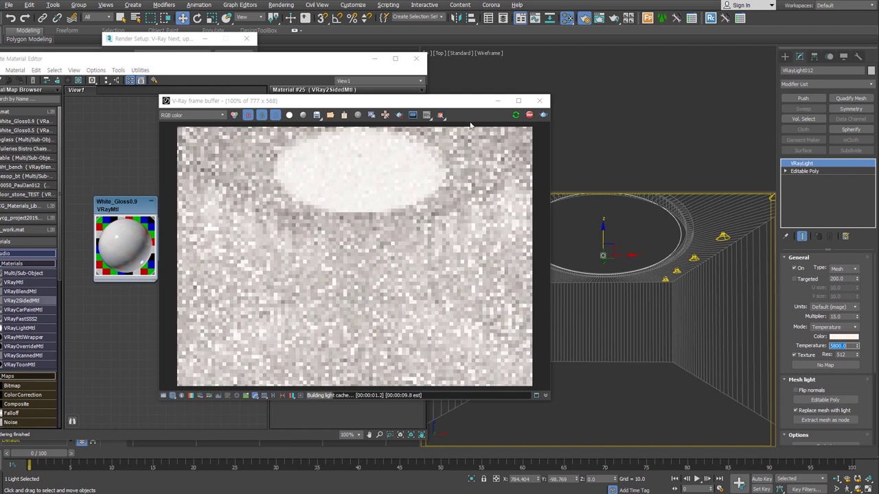
pyautogui.moveTo(467, 106); pyautogui.dragTo(748, 76)
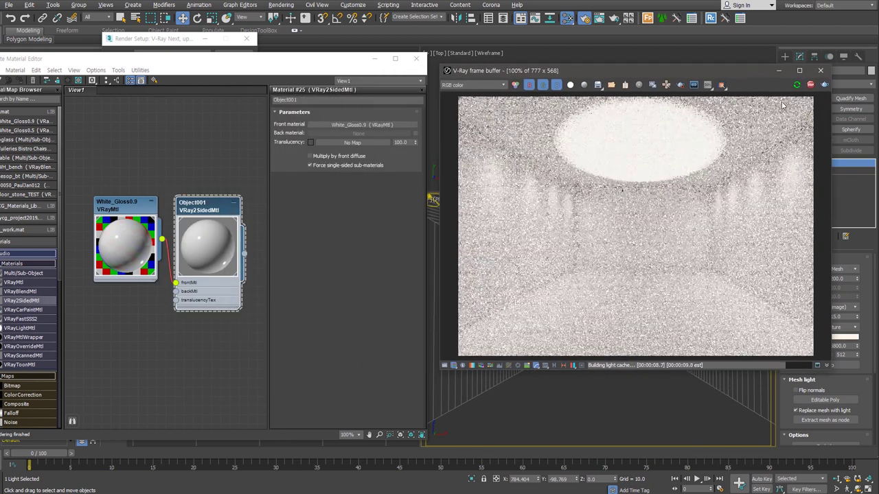
# - Render the room, raise the cap's translucency value to about 36, and close the editor
pyautogui.click(825, 85)
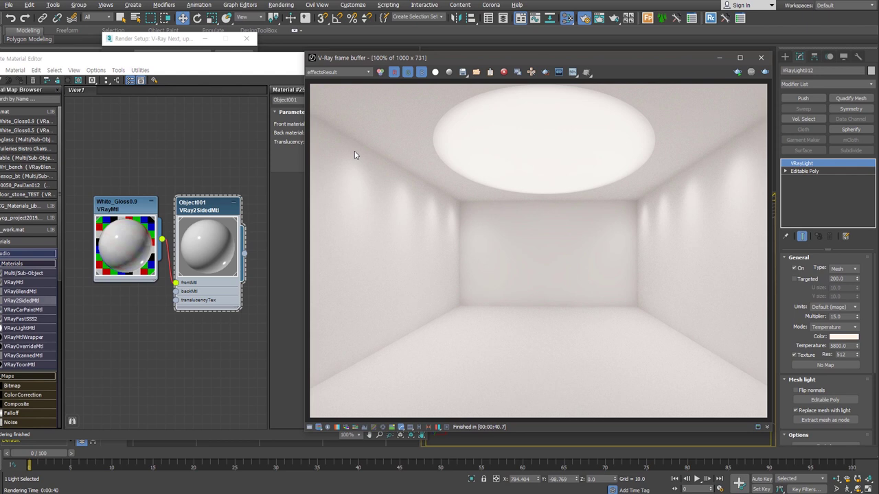
pyautogui.click(203, 206)
pyautogui.click(311, 143)
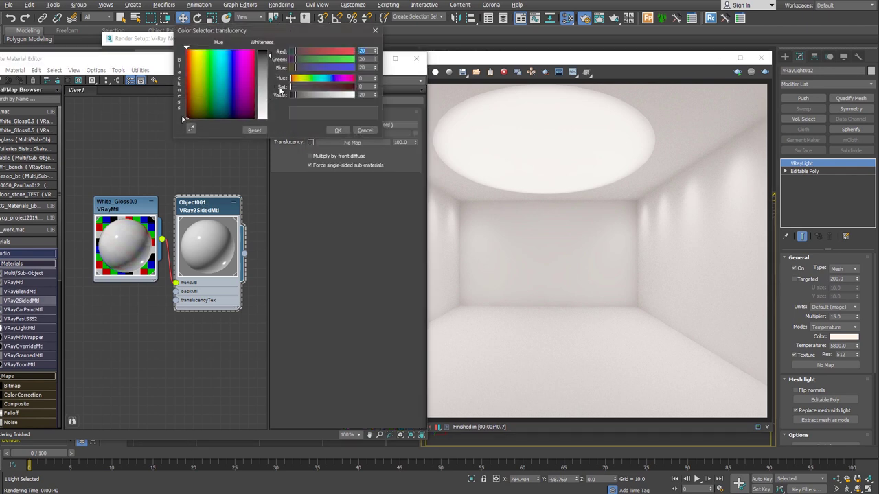
pyautogui.moveTo(295, 96); pyautogui.dragTo(301, 100)
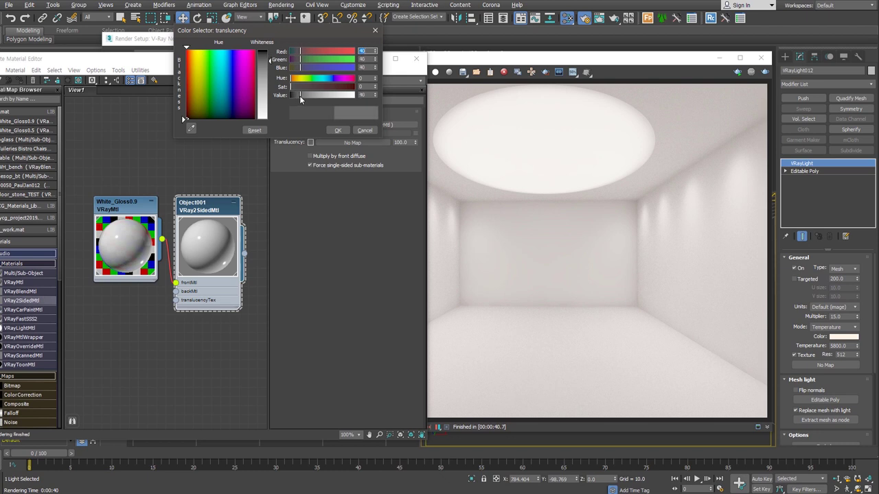
pyautogui.click(344, 131)
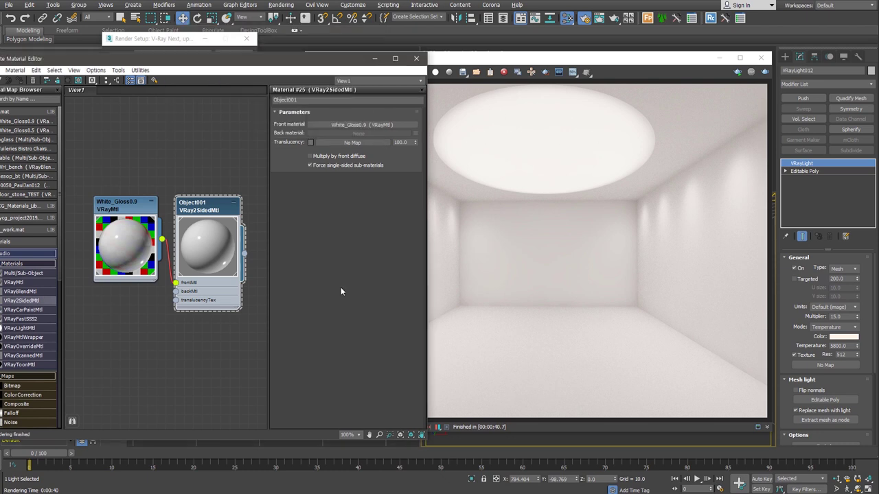
pyautogui.click(416, 59)
# - Create VRayMtl Material #26: black diffuse, Fresnel IOR 20, dimmed reflection, metalness 0.5, then render
pyautogui.moveTo(440, 55); pyautogui.dragTo(303, 54)
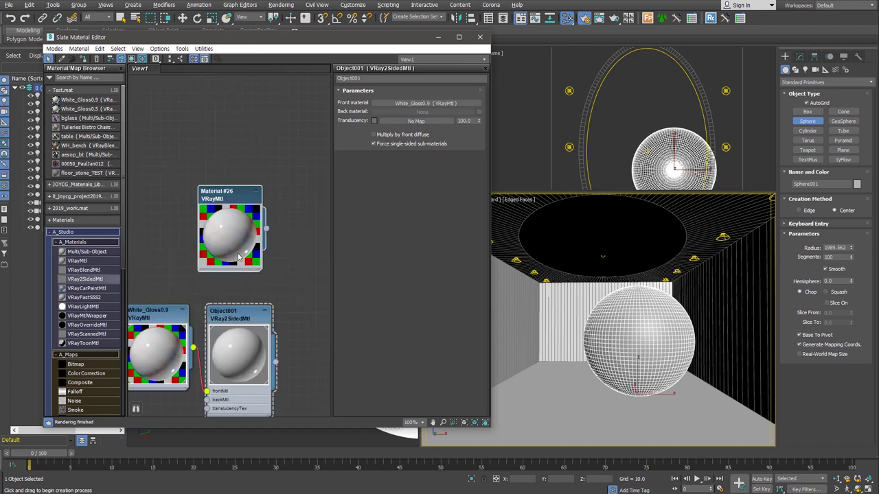
pyautogui.doubleClick(229, 206)
pyautogui.moveTo(231, 206); pyautogui.dragTo(234, 166)
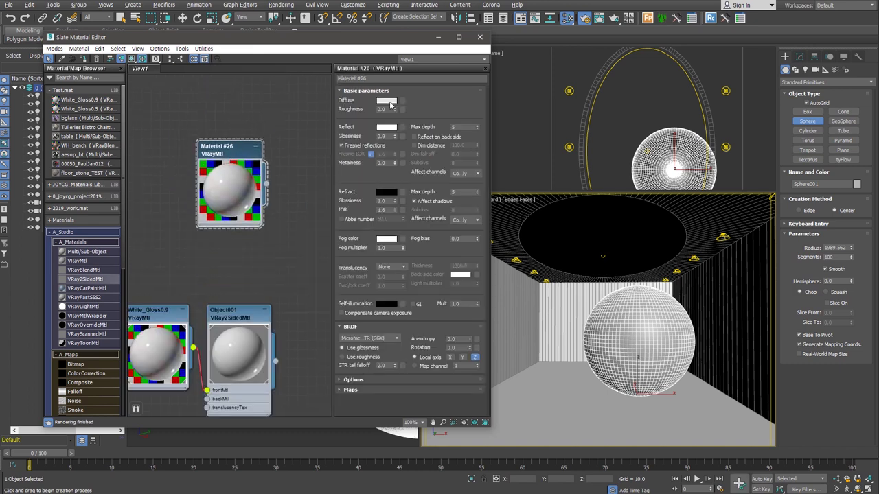
pyautogui.click(386, 101)
pyautogui.moveTo(371, 113); pyautogui.dragTo(291, 112)
pyautogui.click(343, 125)
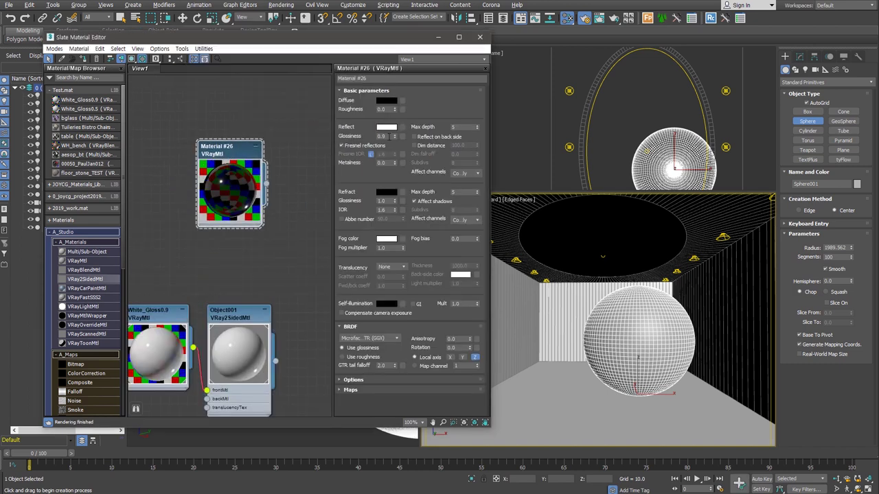
pyautogui.click(370, 154)
pyautogui.click(386, 127)
pyautogui.doubleClick(387, 162)
pyautogui.write('0.5')
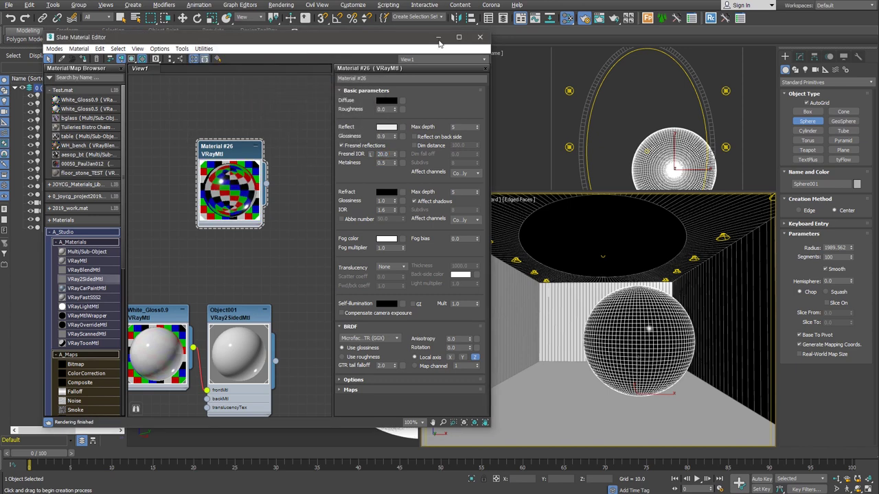
pyautogui.hotkey('shift', 'q')
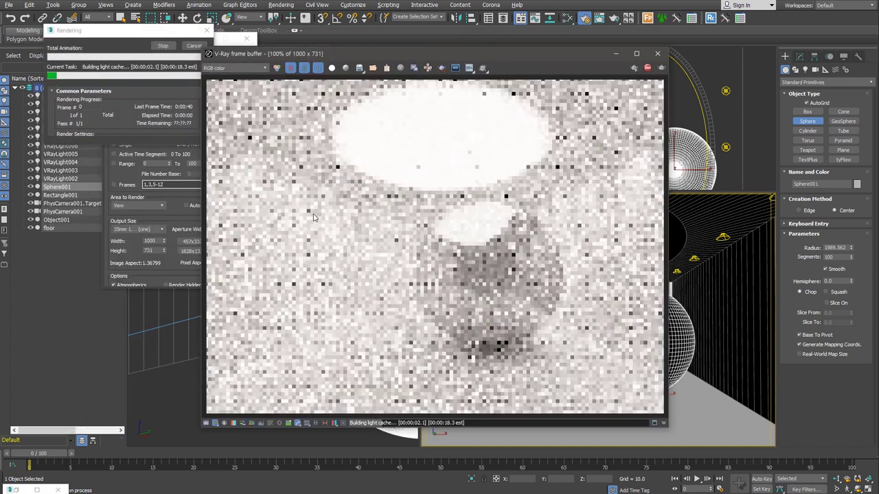